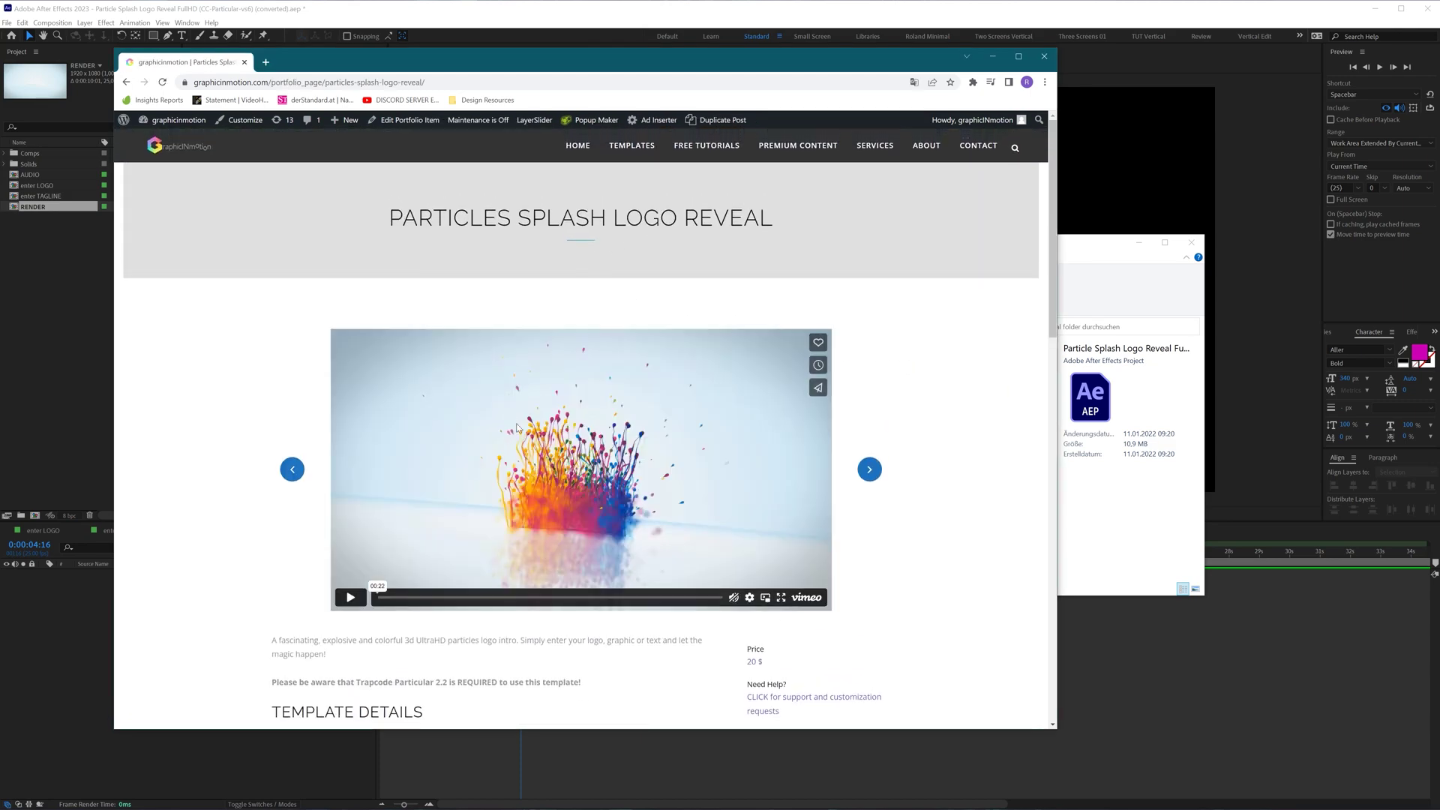
# Step: Play the Particles Splash Logo Reveal preview video on the template page and pause it at the logo reveal
pyautogui.click(347, 597)
pyautogui.click(349, 598)
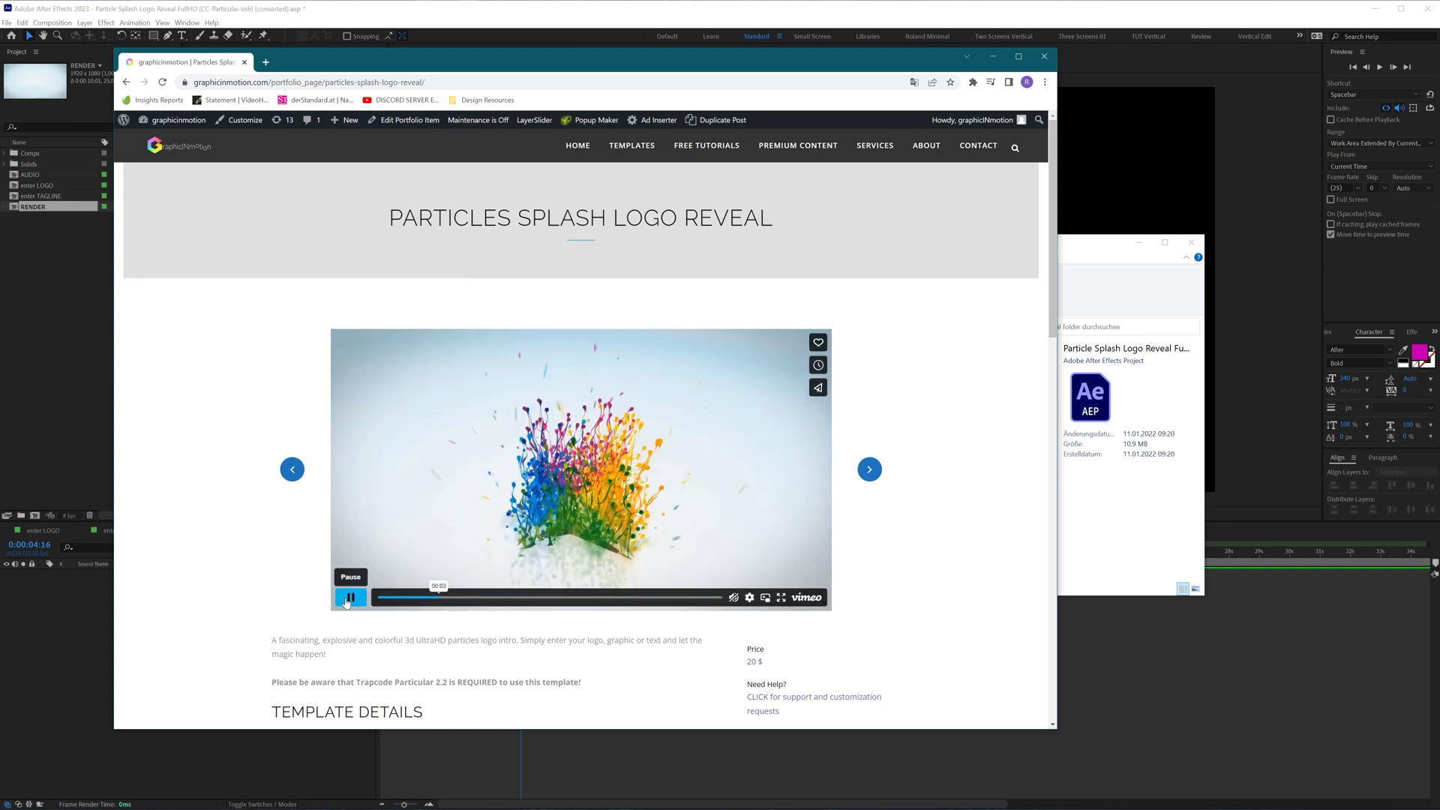
pyautogui.click(347, 600)
pyautogui.click(346, 600)
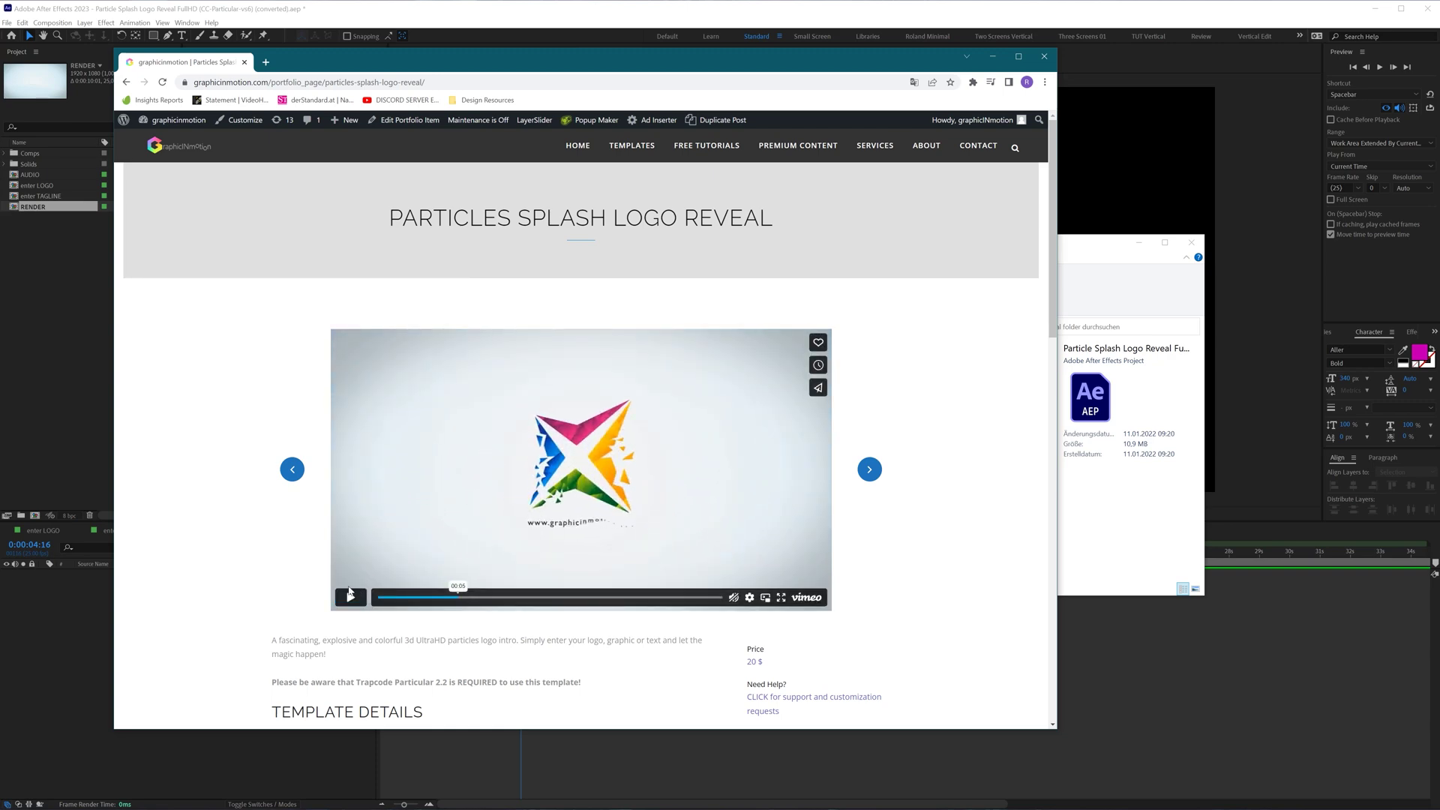
pyautogui.click(345, 604)
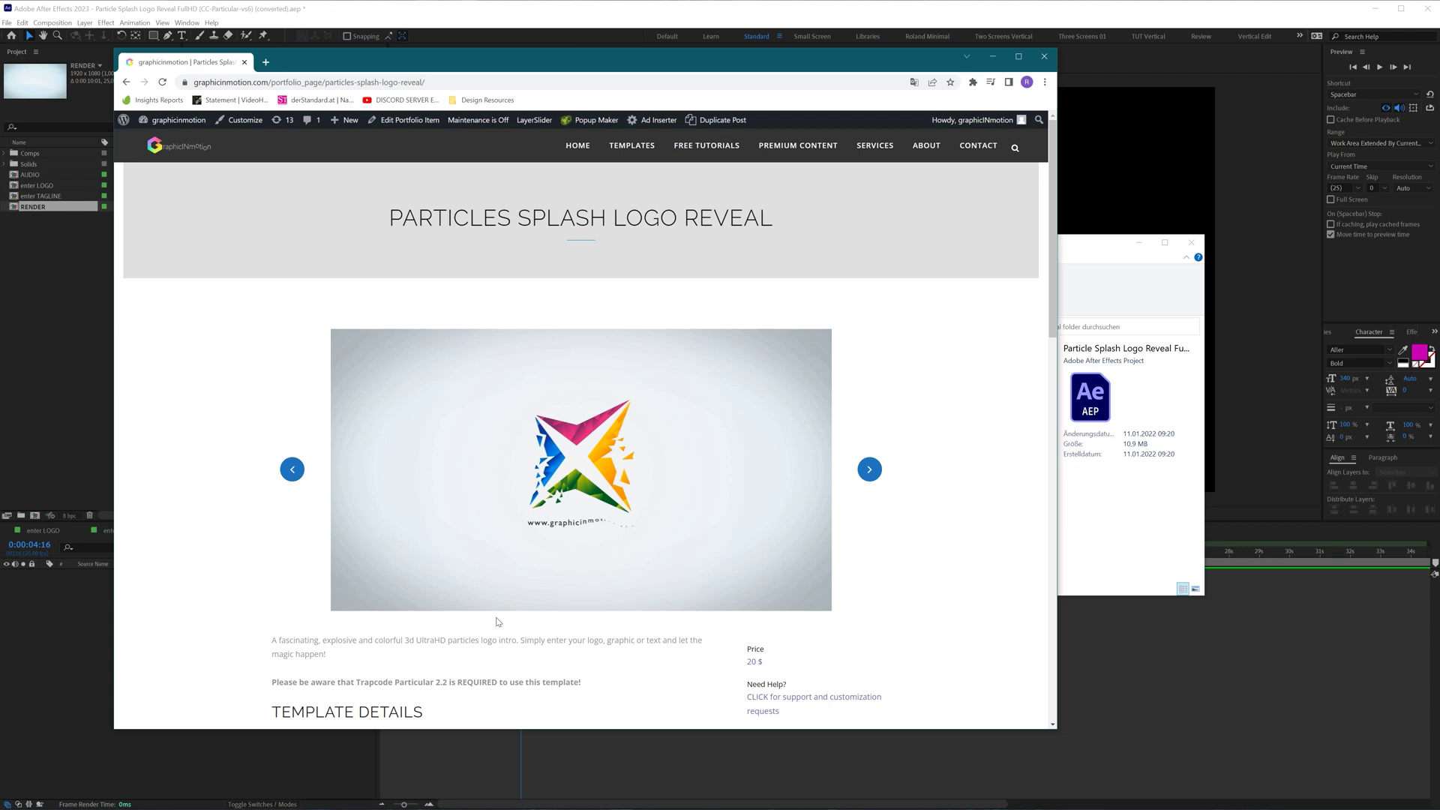
pyautogui.moveTo(608, 383)
# Step: Switch to the Particle Splash Logo Reveal folder and review the FullHD project files for the CS5, CC-Particular-vs6 and CC 2023 versions
pyautogui.click(992, 56)
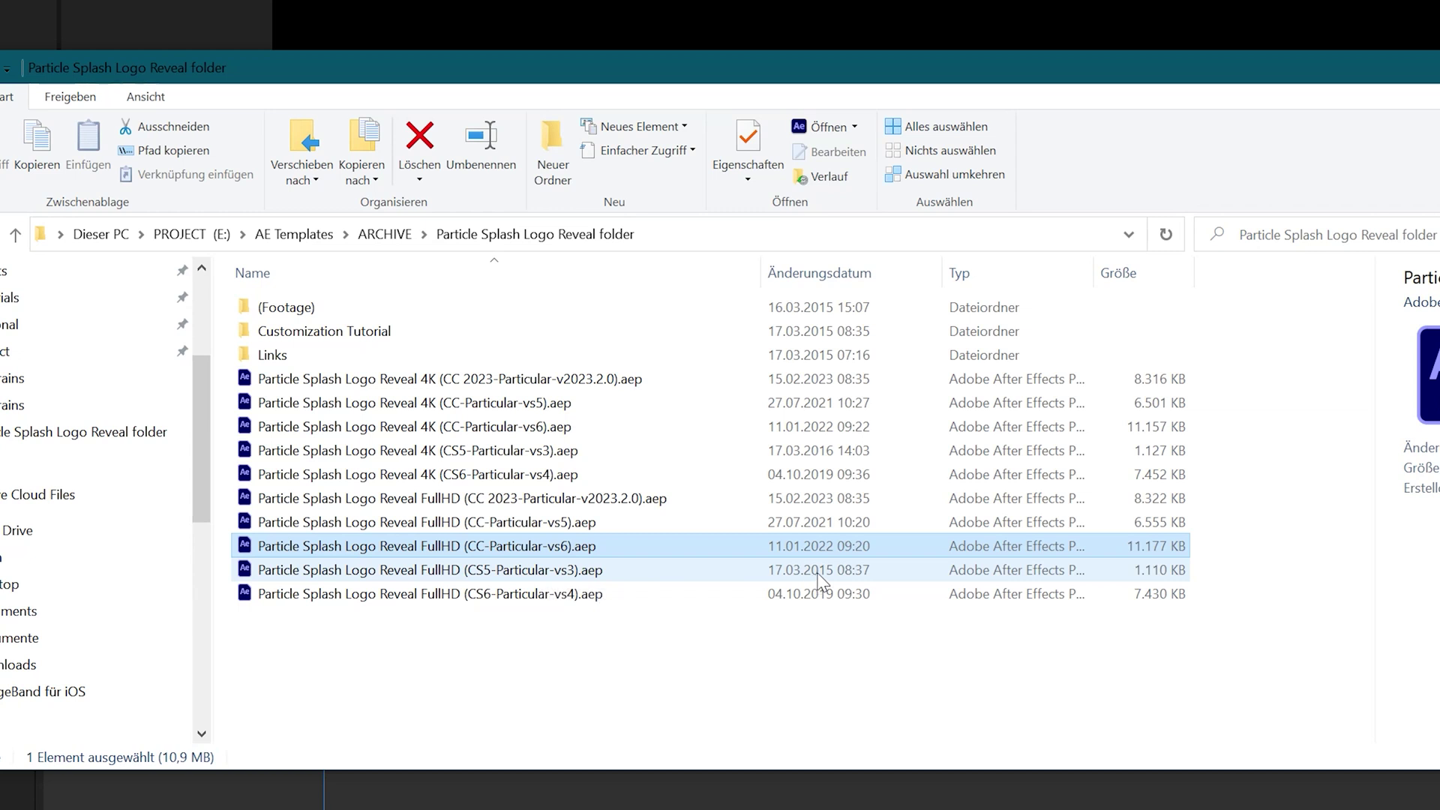
pyautogui.click(577, 574)
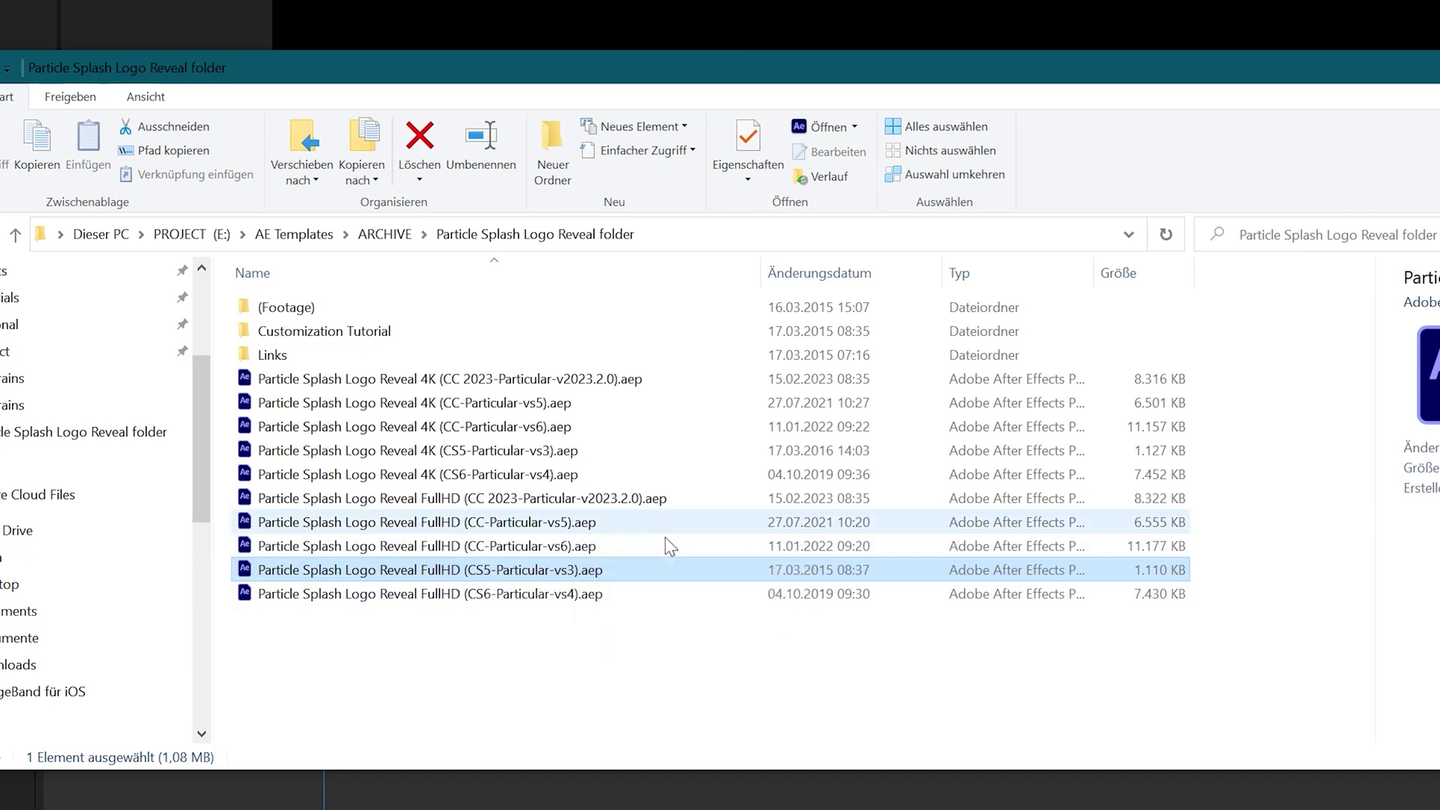
pyautogui.click(531, 551)
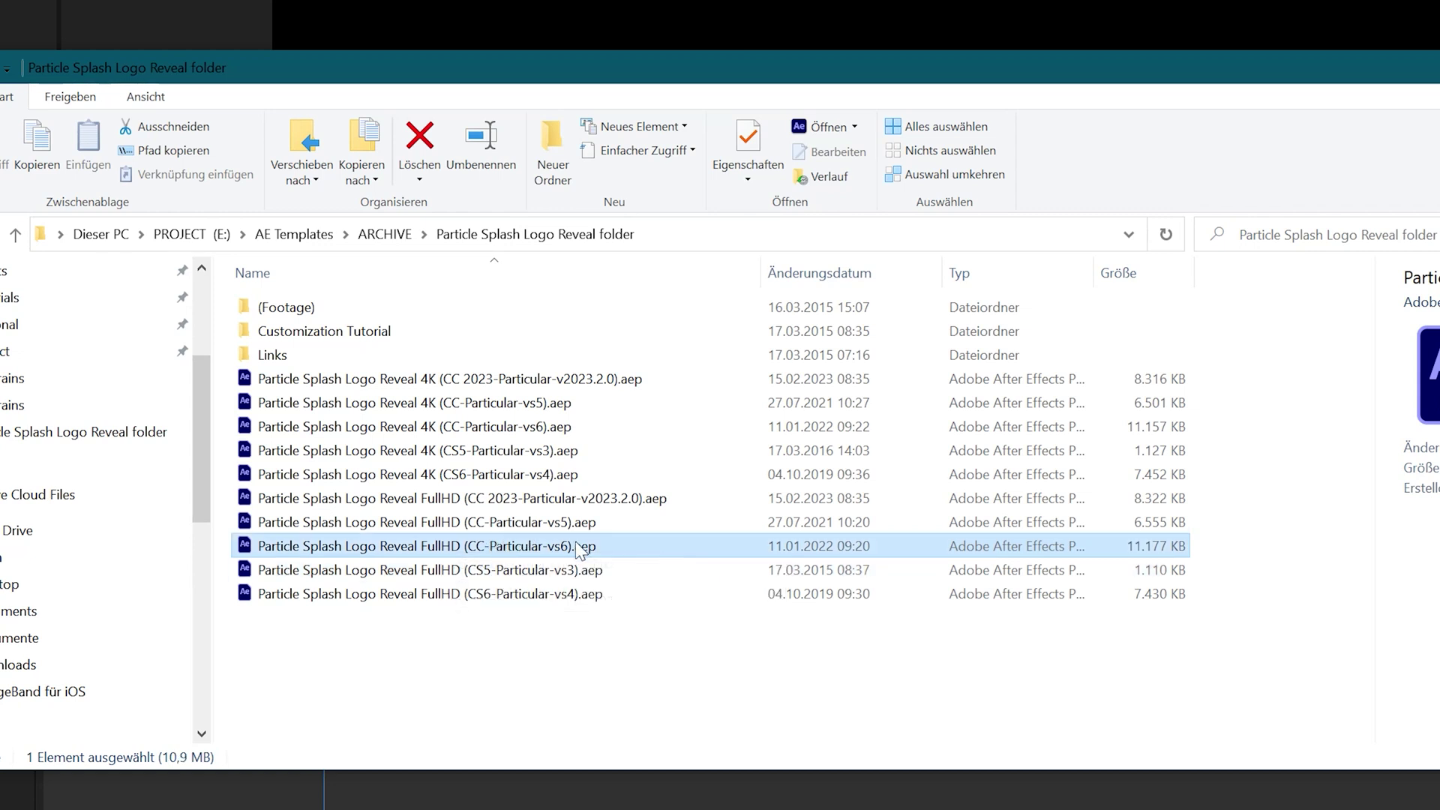
pyautogui.click(533, 501)
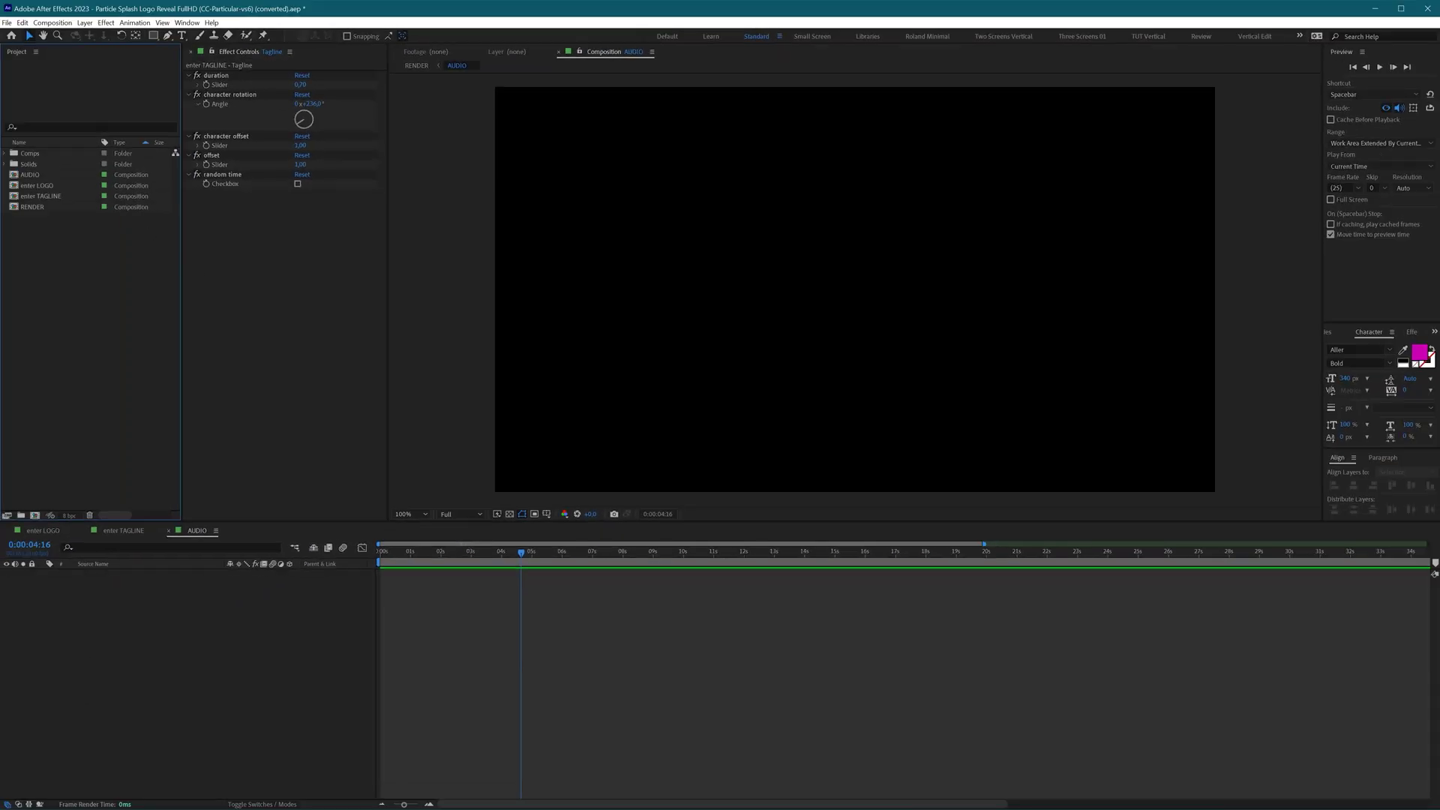
# Step: Open Particle Splash Logo Reveal FullHD (CC-Particular-vs6).aep, discarding changes to the current project and accepting the version conversion and font substitution
pyautogui.click(7, 22)
pyautogui.click(30, 114)
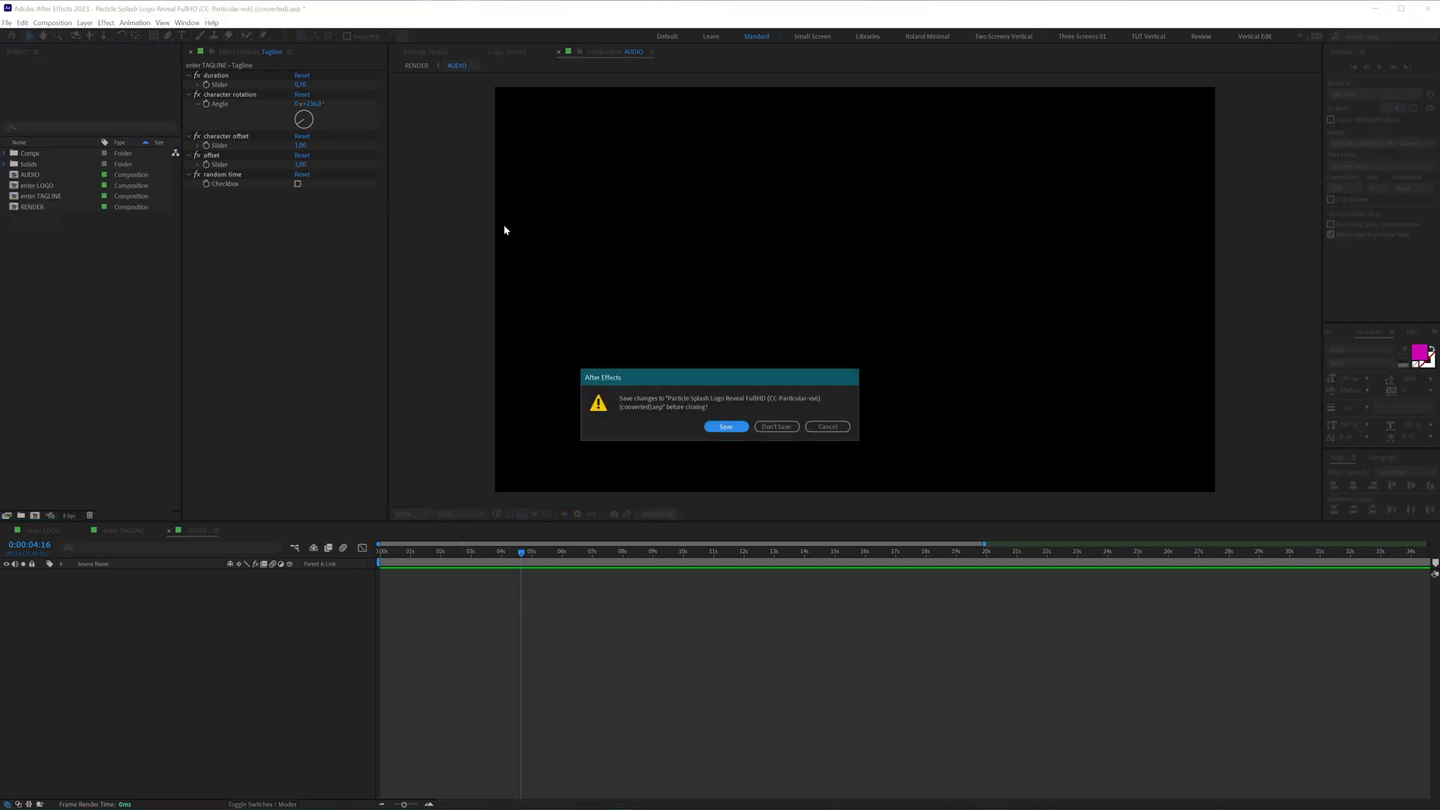
pyautogui.click(780, 428)
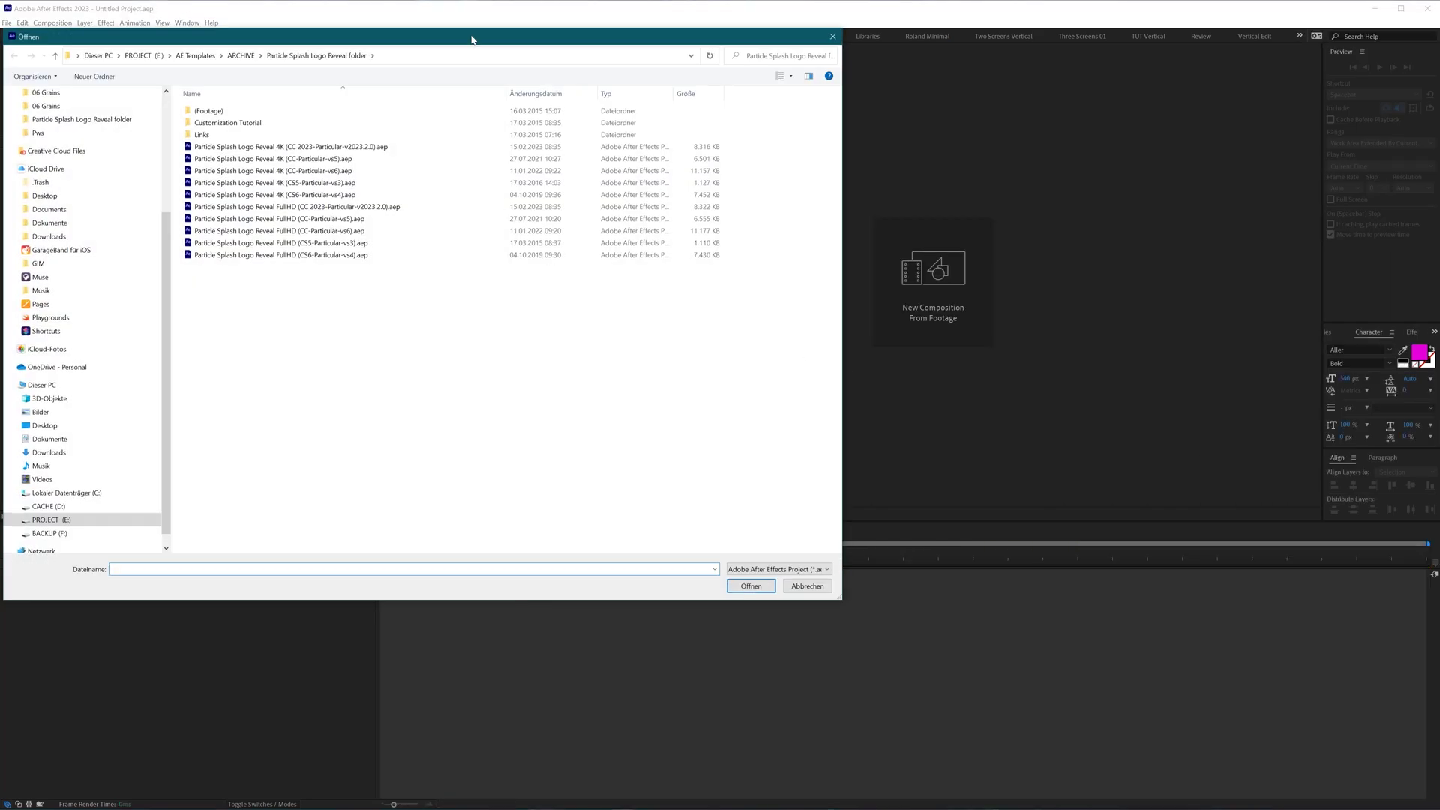
pyautogui.moveTo(470, 43); pyautogui.dragTo(742, 193)
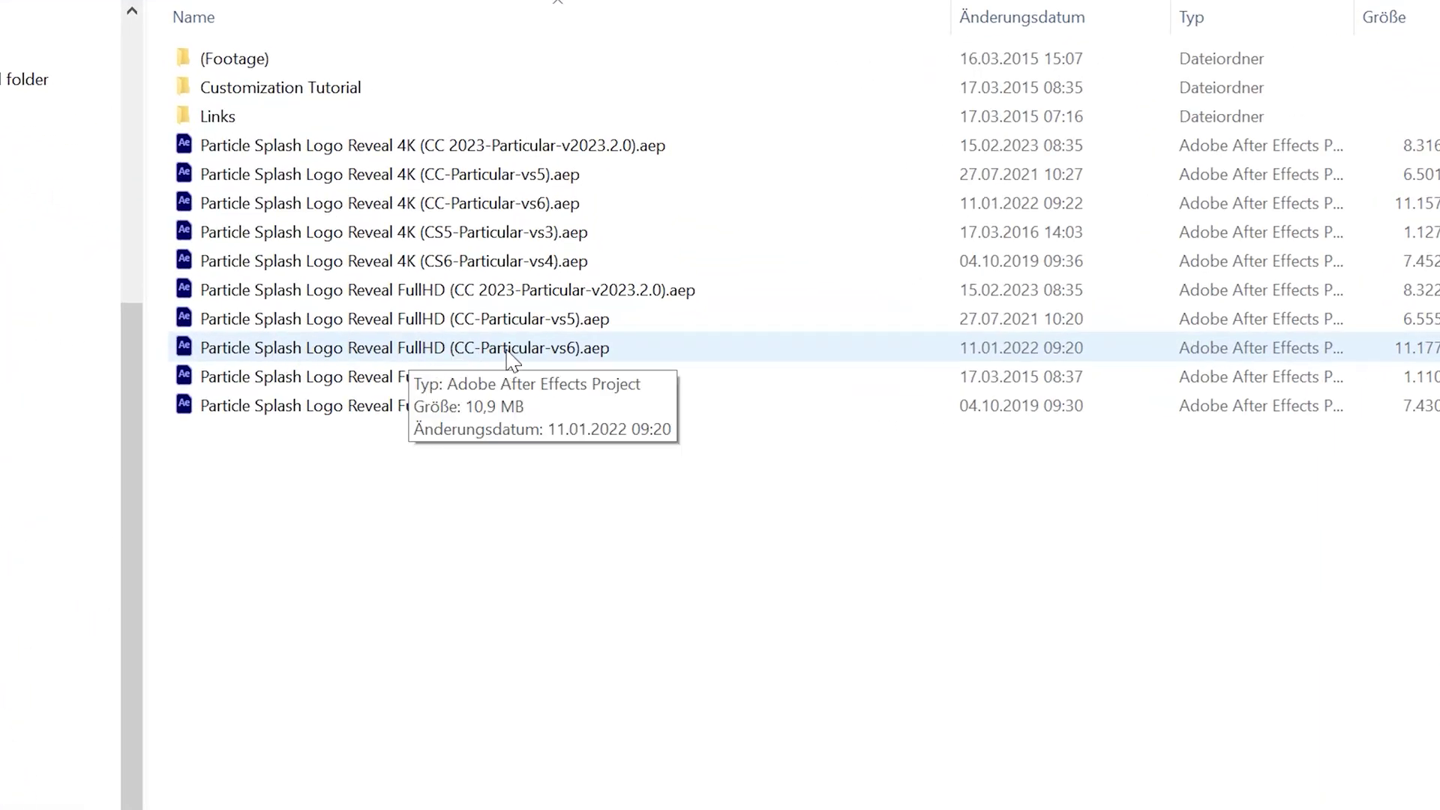
pyautogui.click(501, 354)
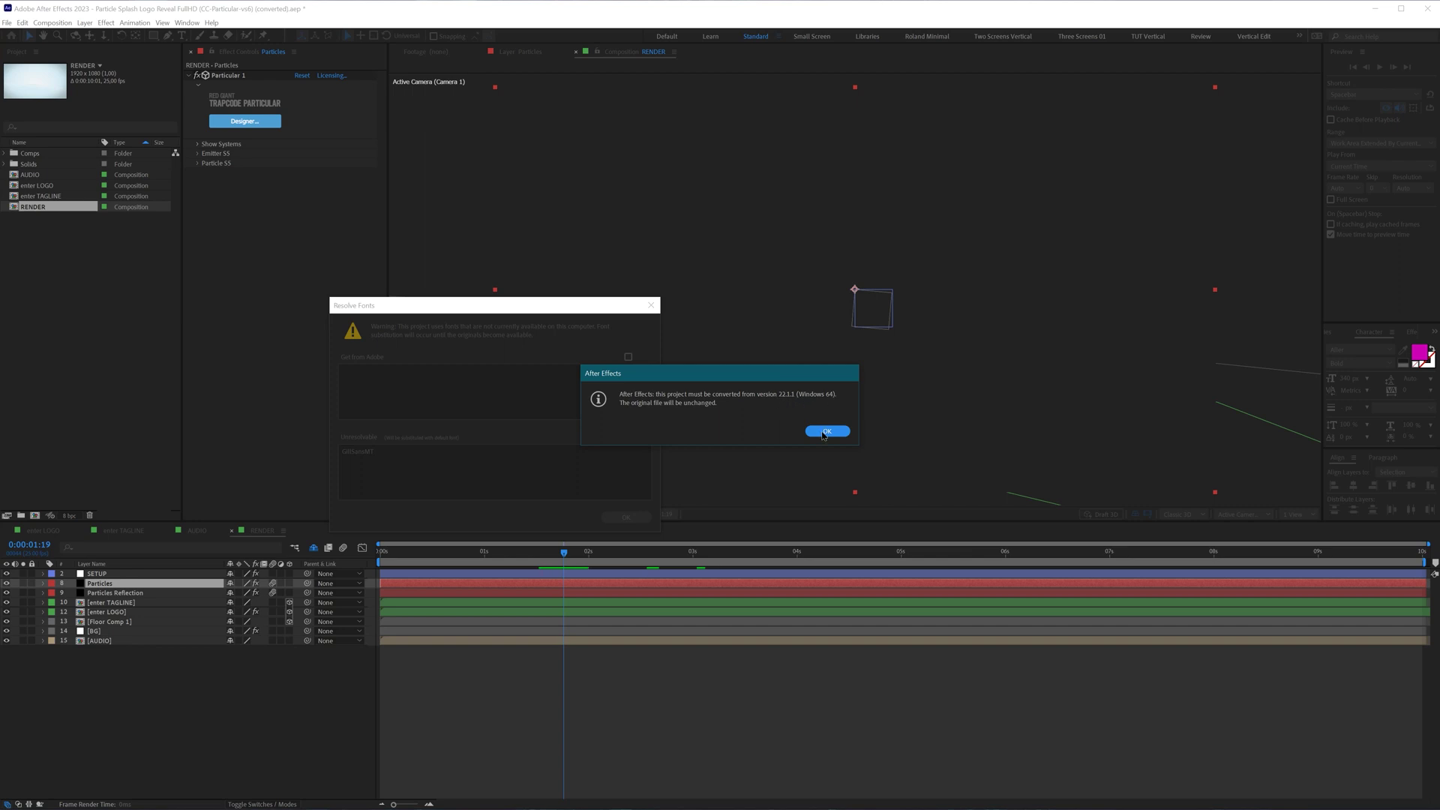
pyautogui.click(826, 432)
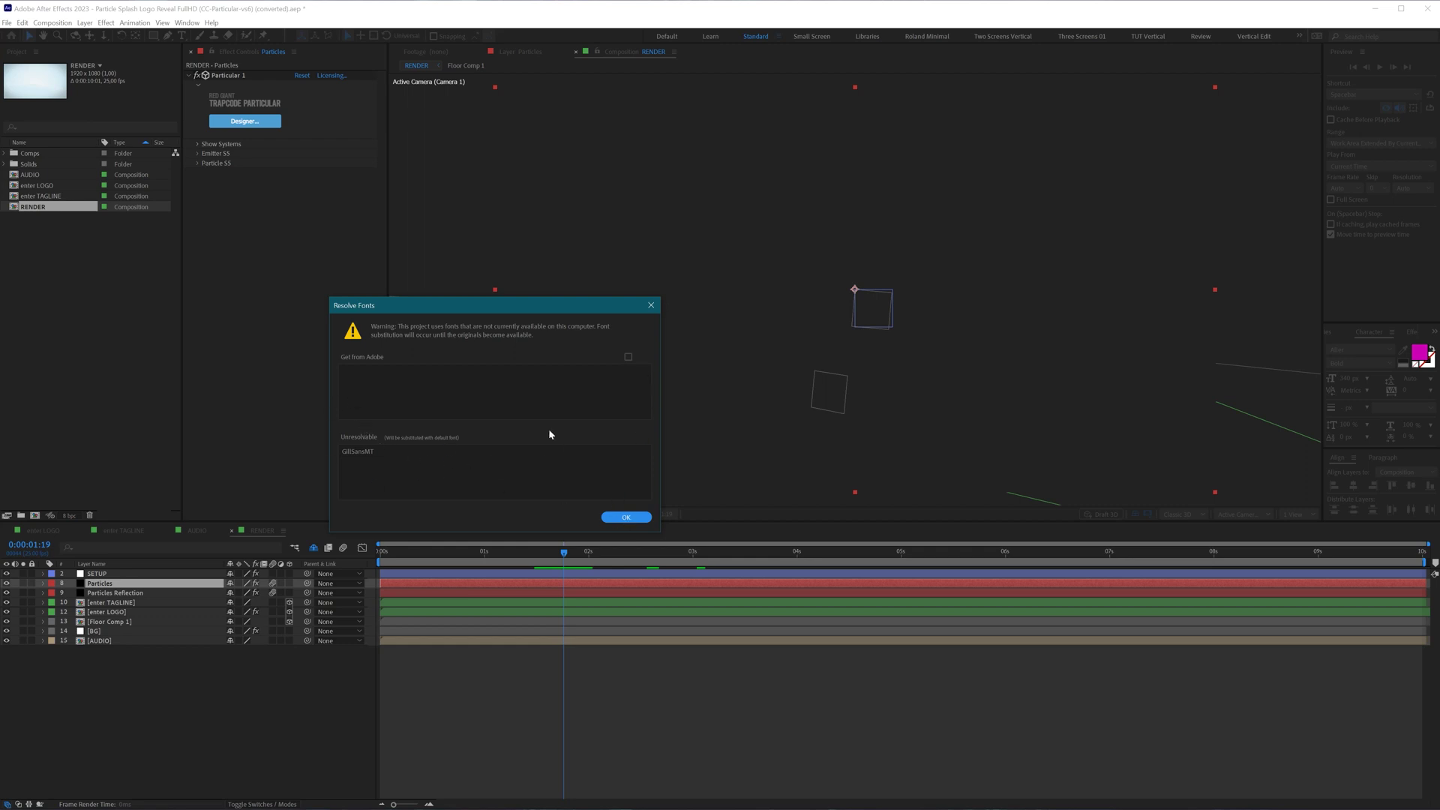
pyautogui.click(621, 517)
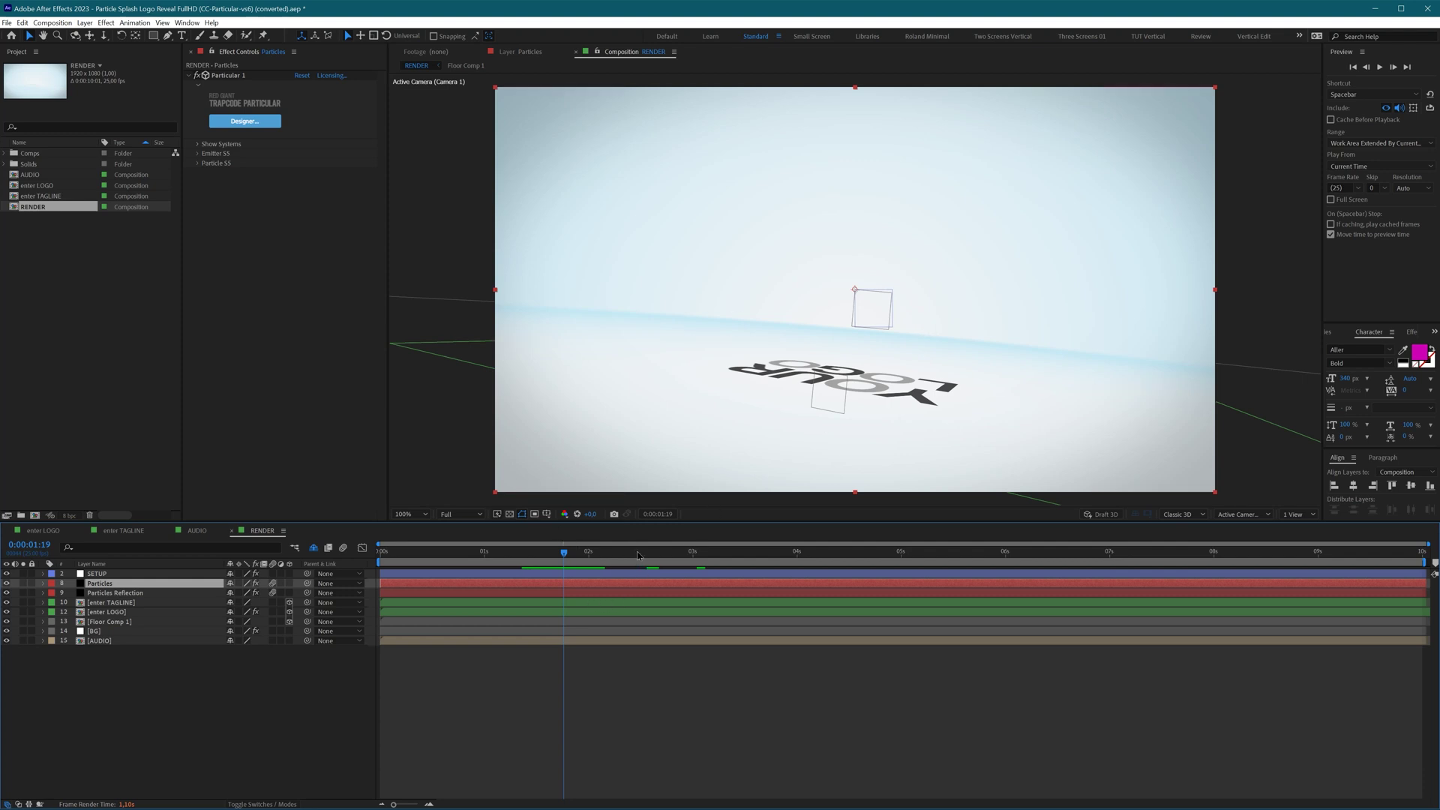
# Step: Move the current time to 0:00:03:03 in the RENDER composition and hide the Particles Reflection layer
pyautogui.moveTo(635, 555); pyautogui.dragTo(705, 559)
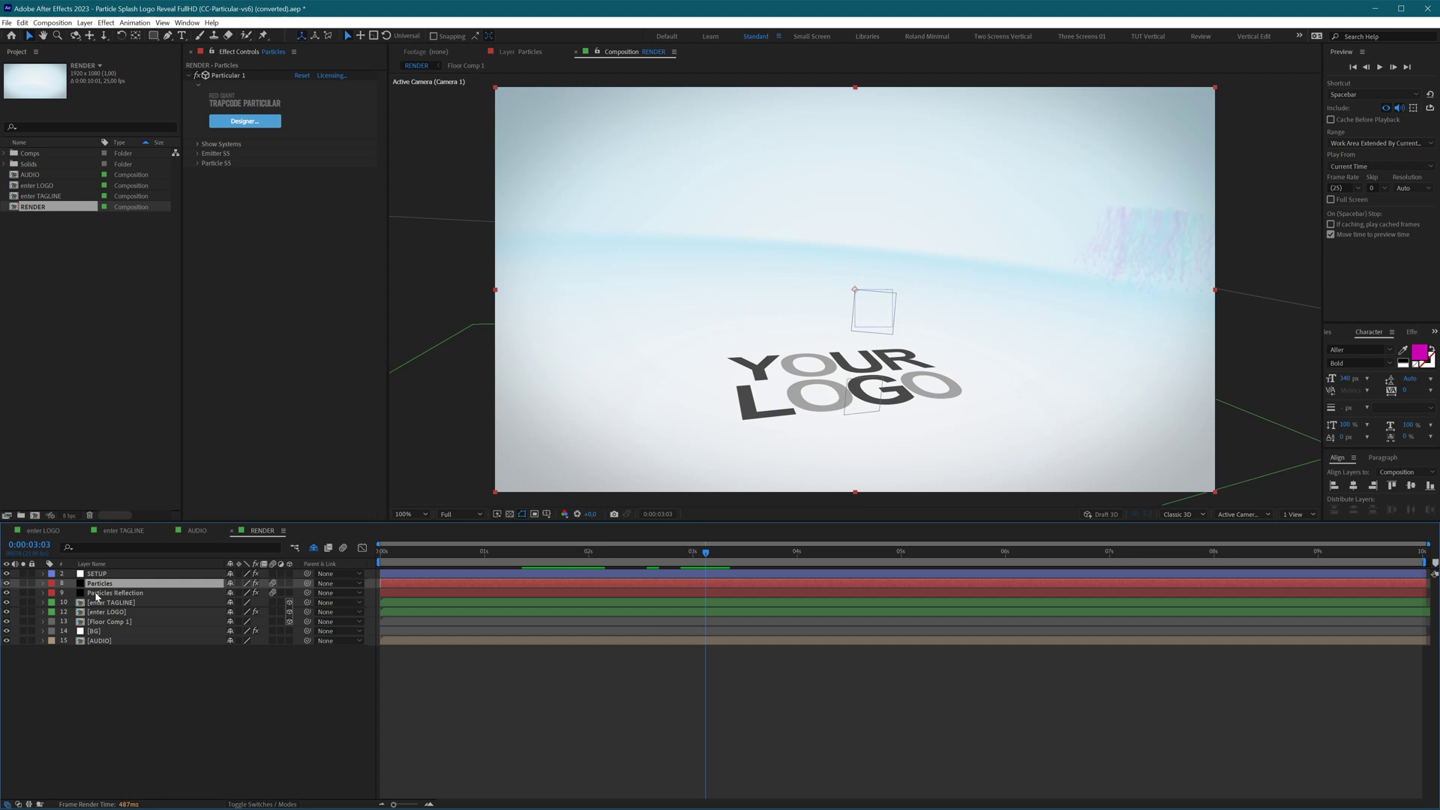
pyautogui.click(6, 593)
pyautogui.click(92, 592)
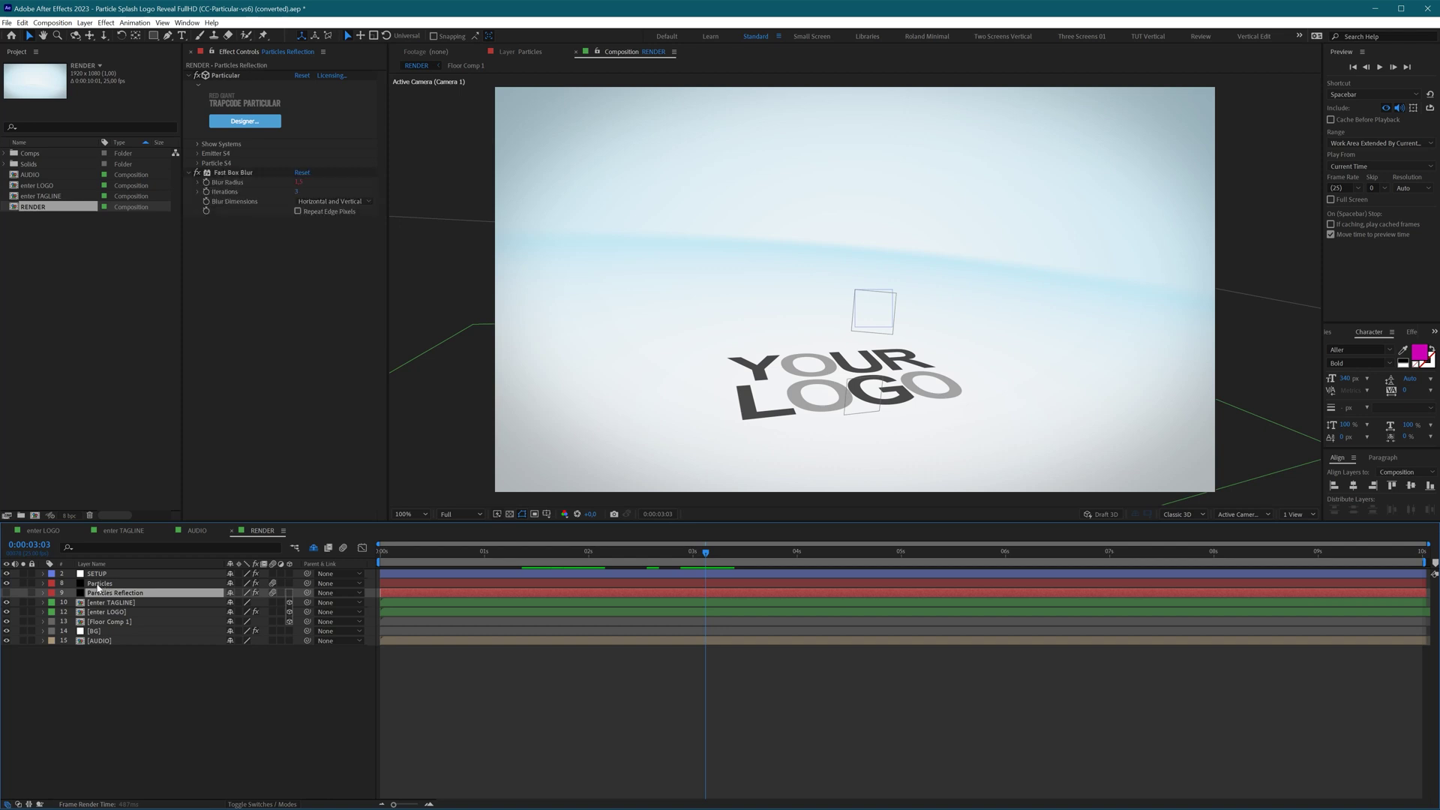
# Step: Create a null for the Primary System emitter in the Particles layer's Particular effect and reveal the null's Position
pyautogui.click(95, 586)
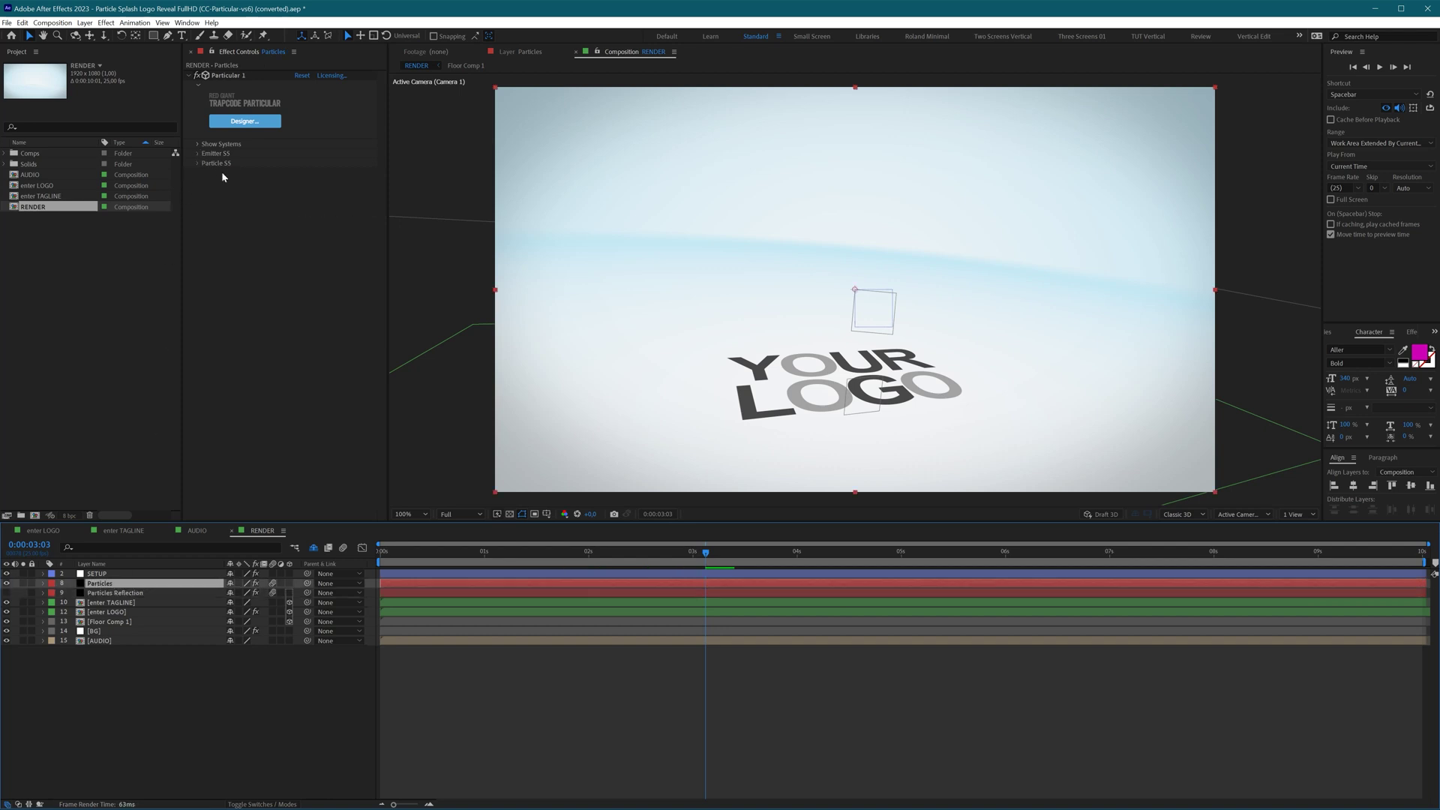
pyautogui.click(198, 144)
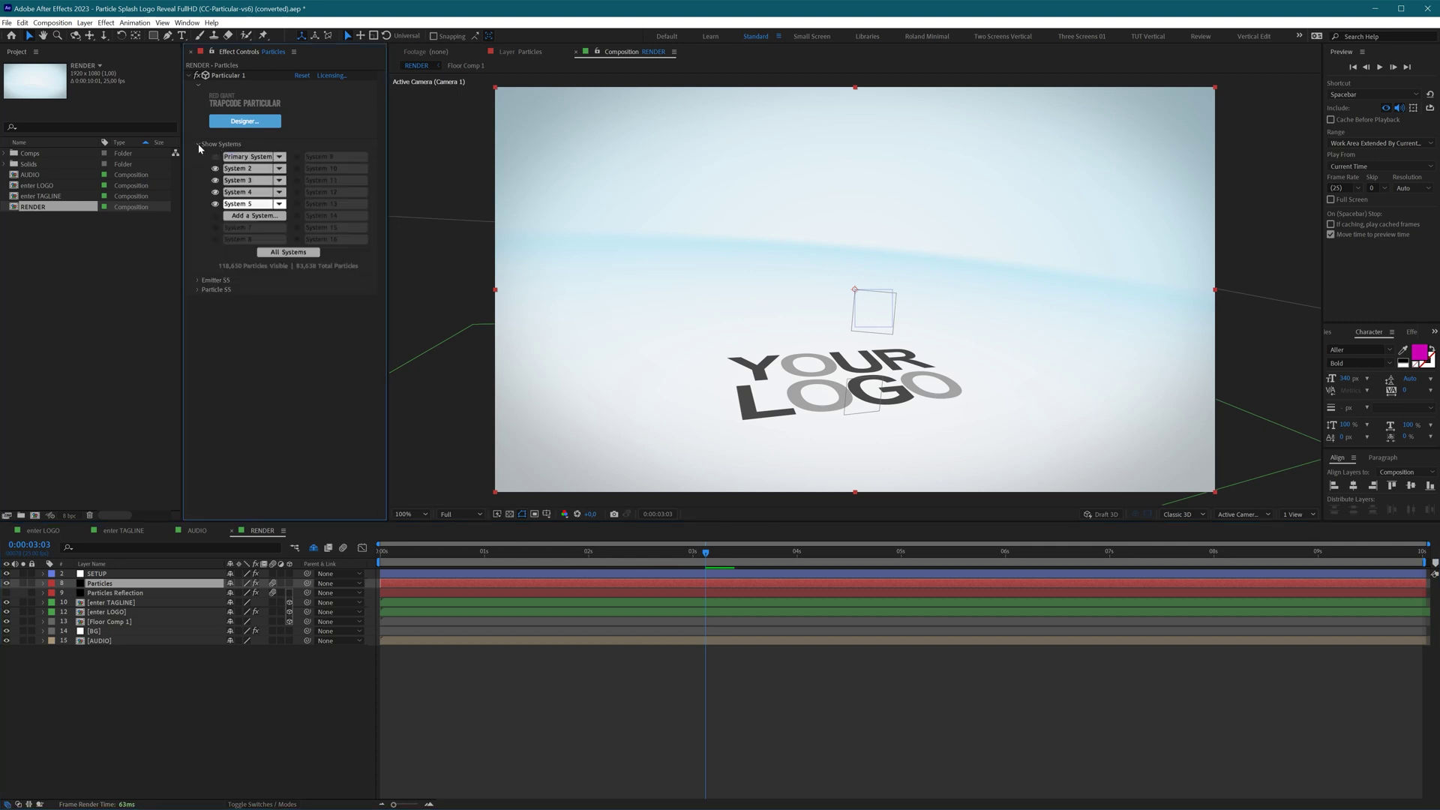
pyautogui.click(254, 160)
pyautogui.click(254, 157)
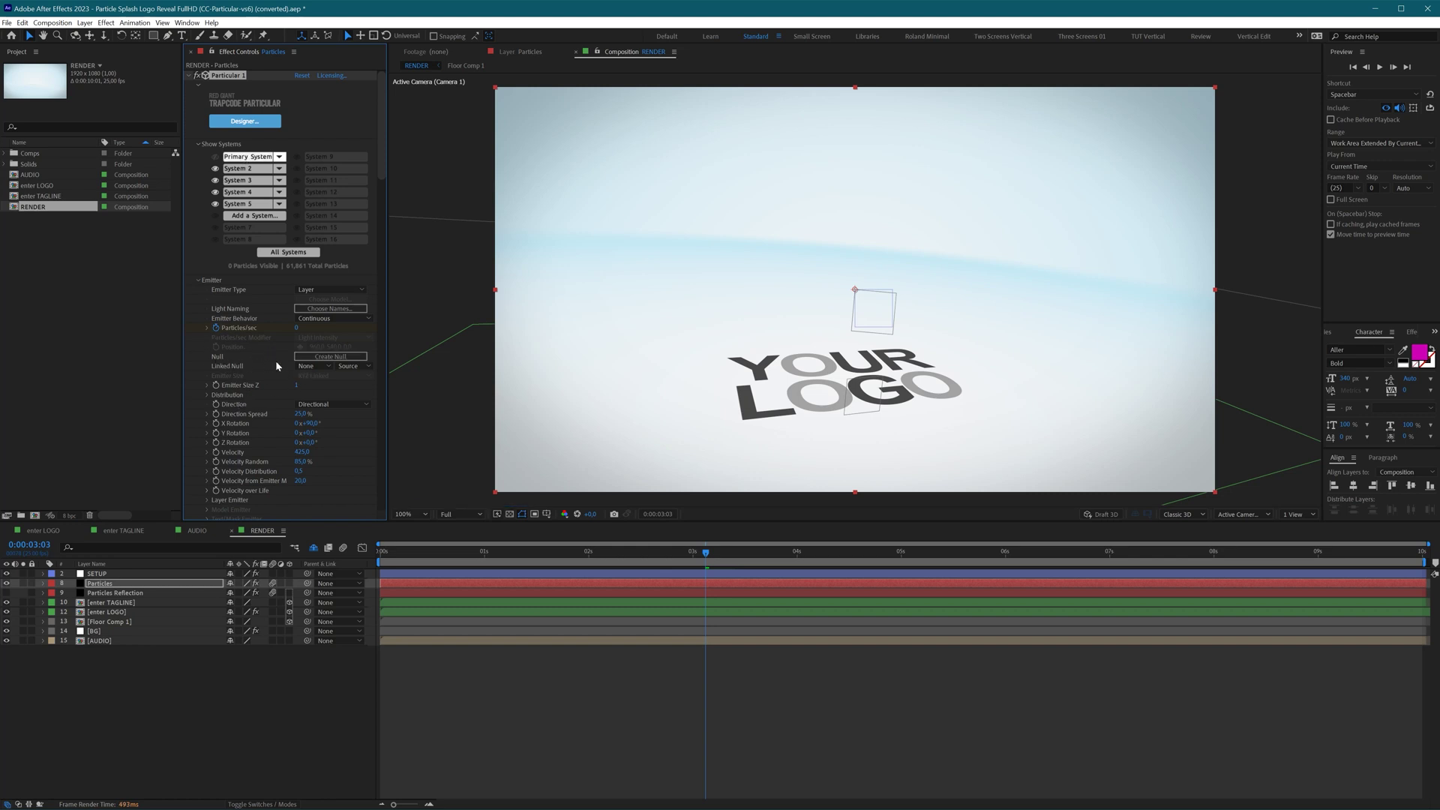
pyautogui.click(345, 355)
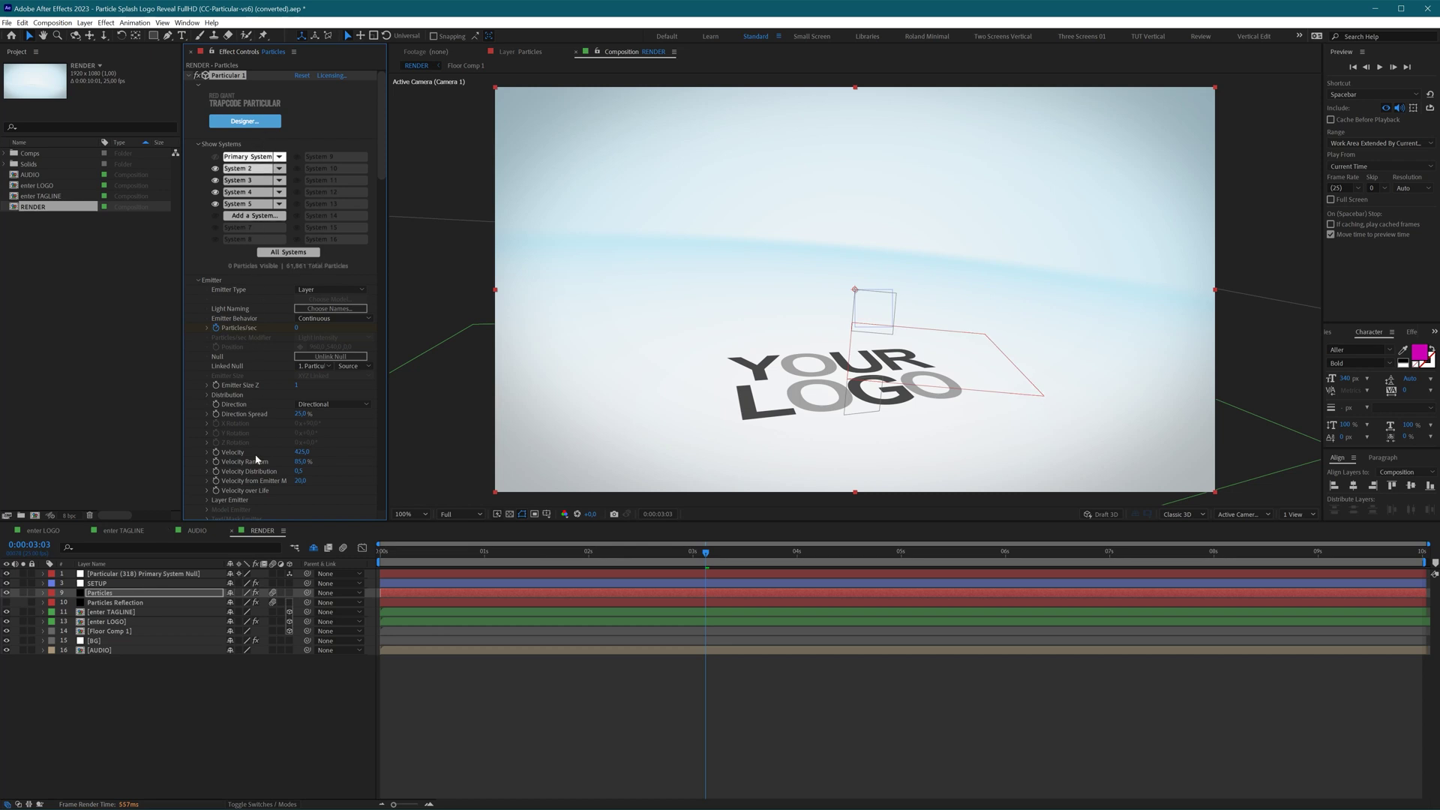
pyautogui.click(171, 575)
pyautogui.press('p')
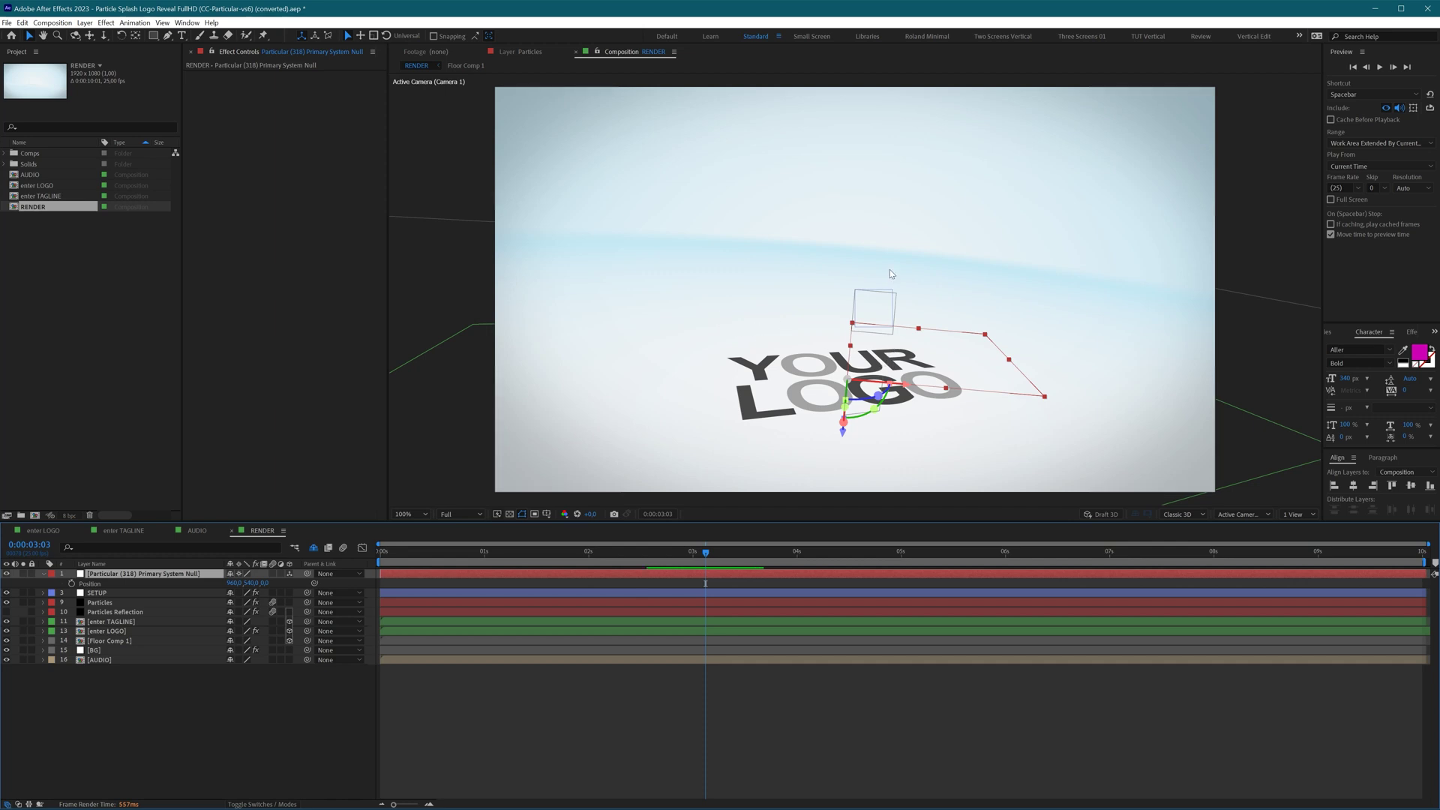
# Step: Check the width and height of the RENDER composition in its settings
pyautogui.click(65, 23)
pyautogui.click(81, 50)
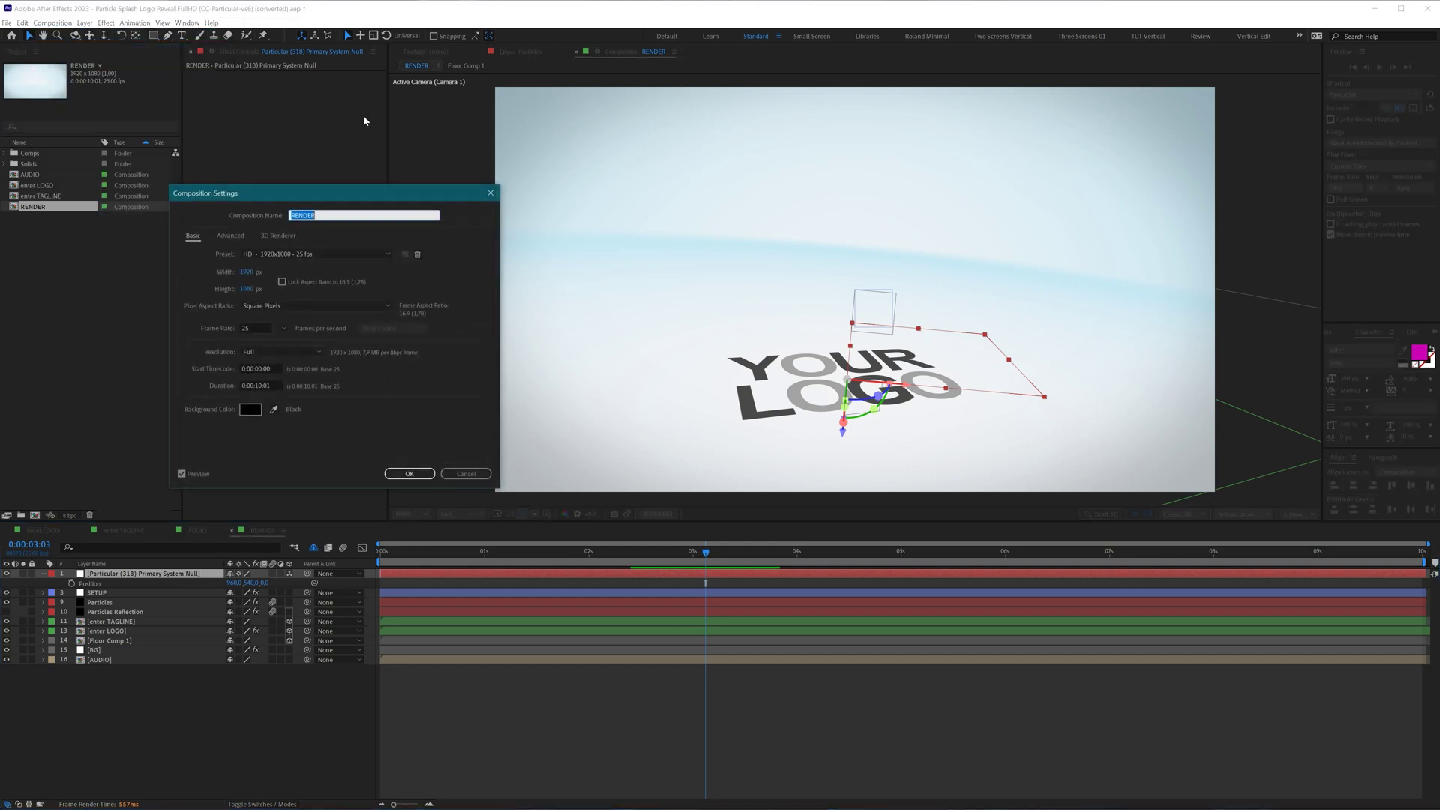
pyautogui.moveTo(362, 196); pyautogui.dragTo(613, 210)
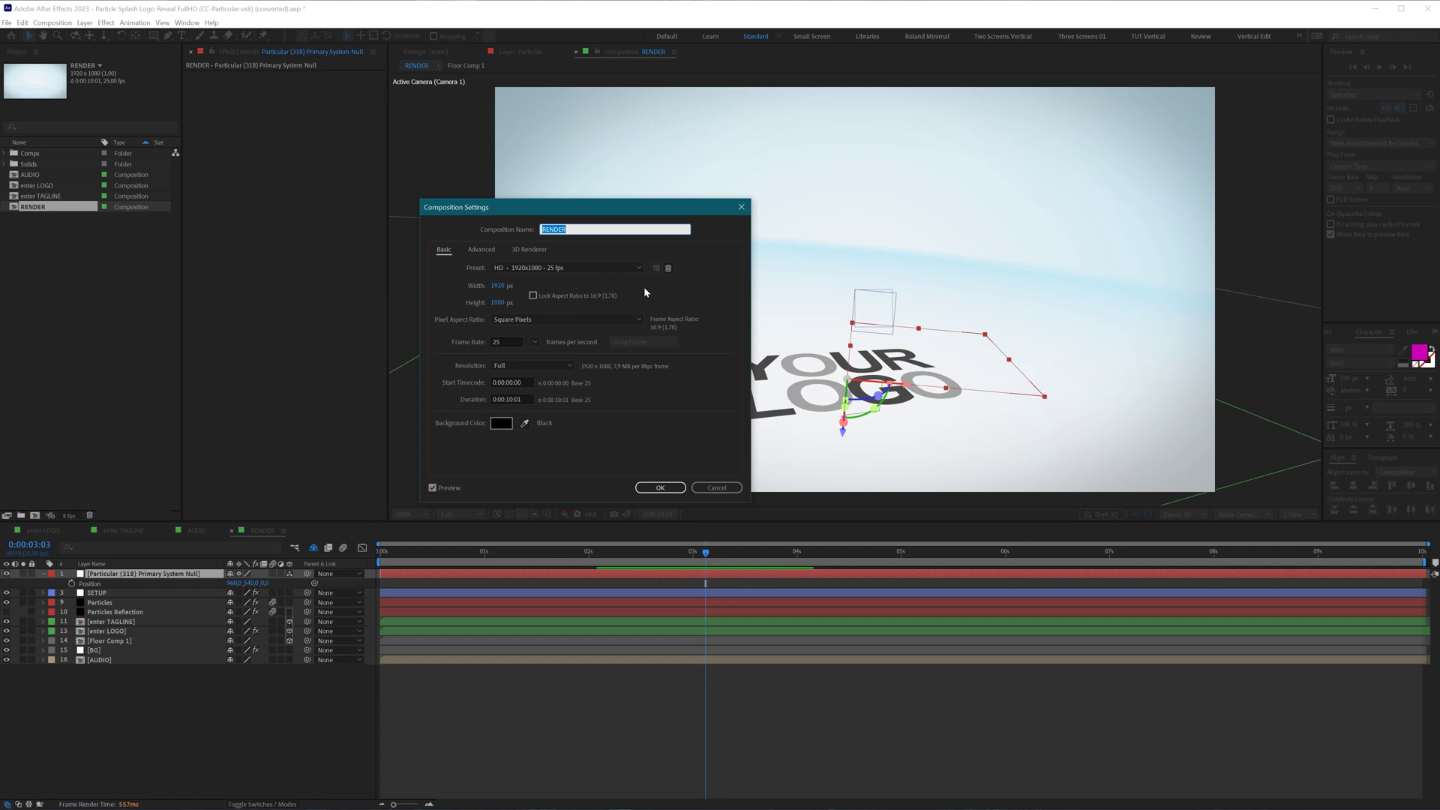
pyautogui.click(657, 487)
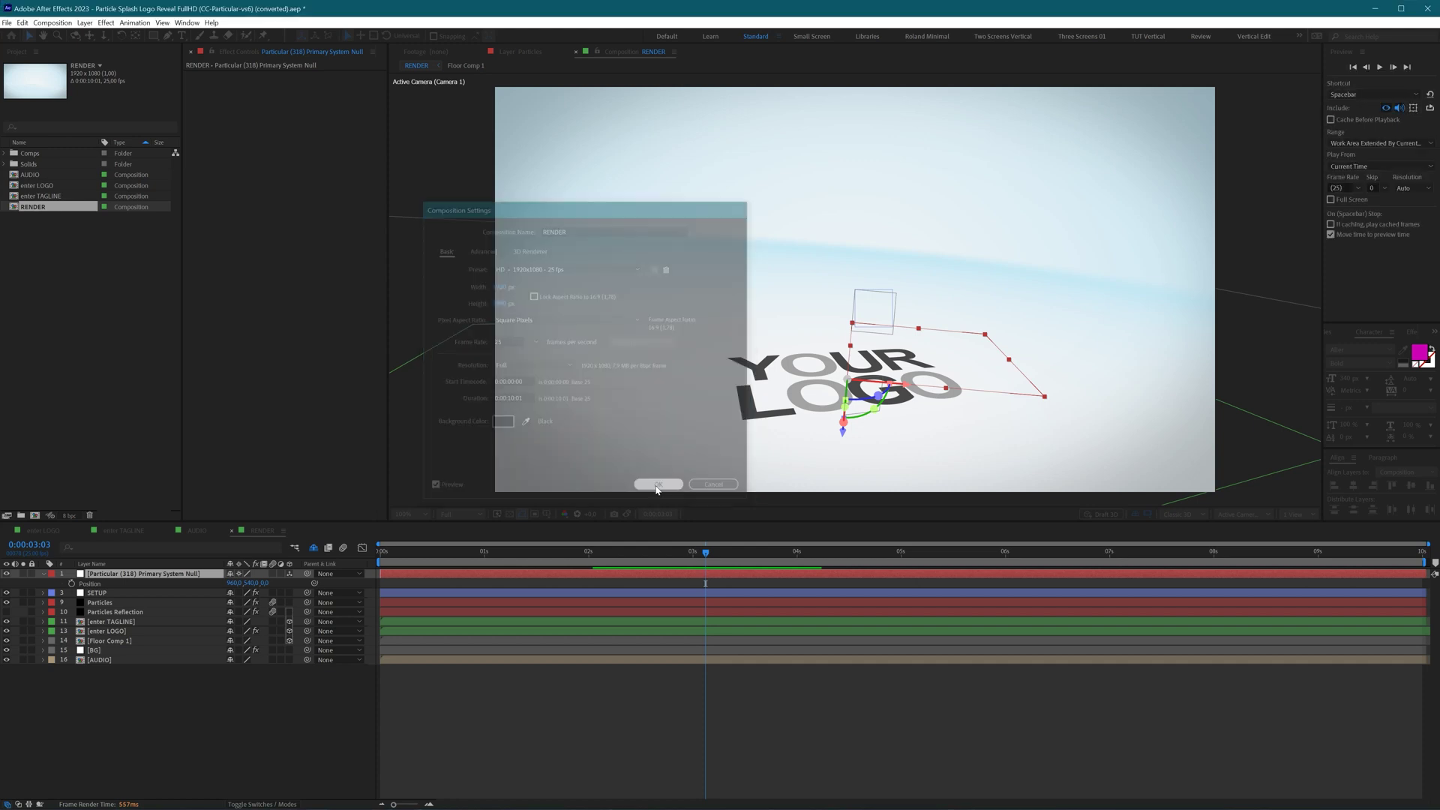
# Step: Set the Primary System null's Y position to 0
pyautogui.click(252, 584)
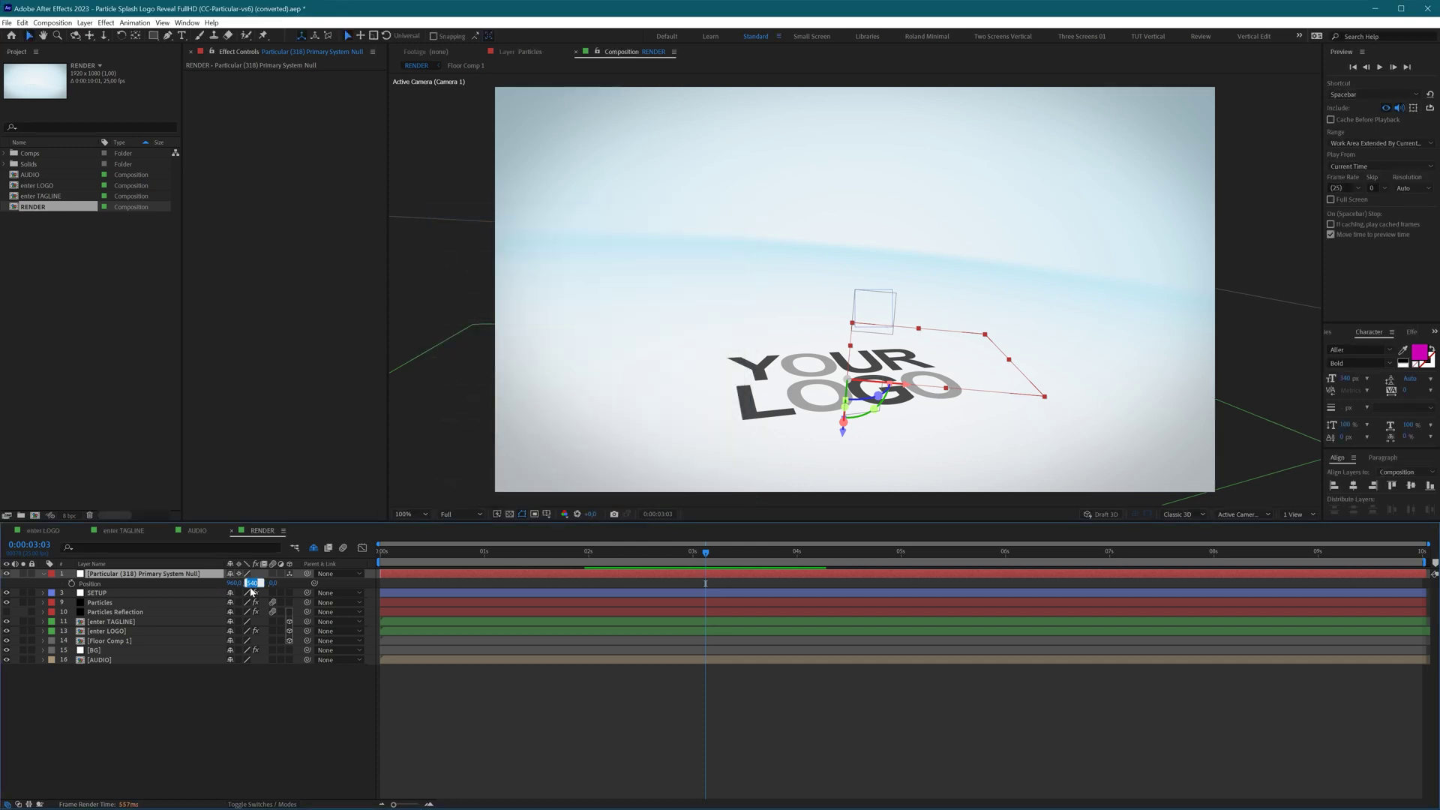
pyautogui.write('0')
pyautogui.press('Return')
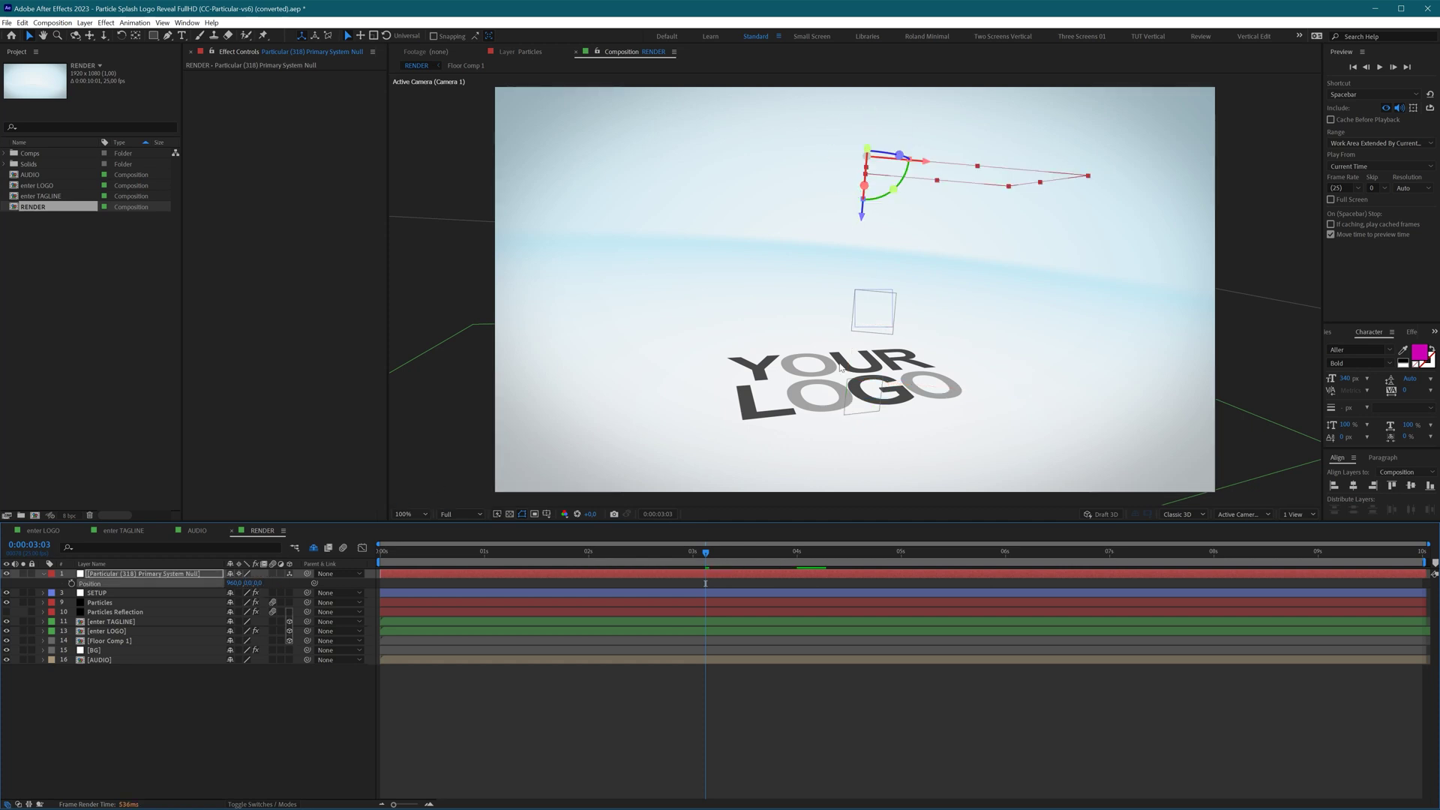
# Step: Try an X position of -960 on the Primary System null and restore it to 960
pyautogui.click(235, 582)
pyautogui.press('Right')
pyautogui.write('-')
pyautogui.click(200, 703)
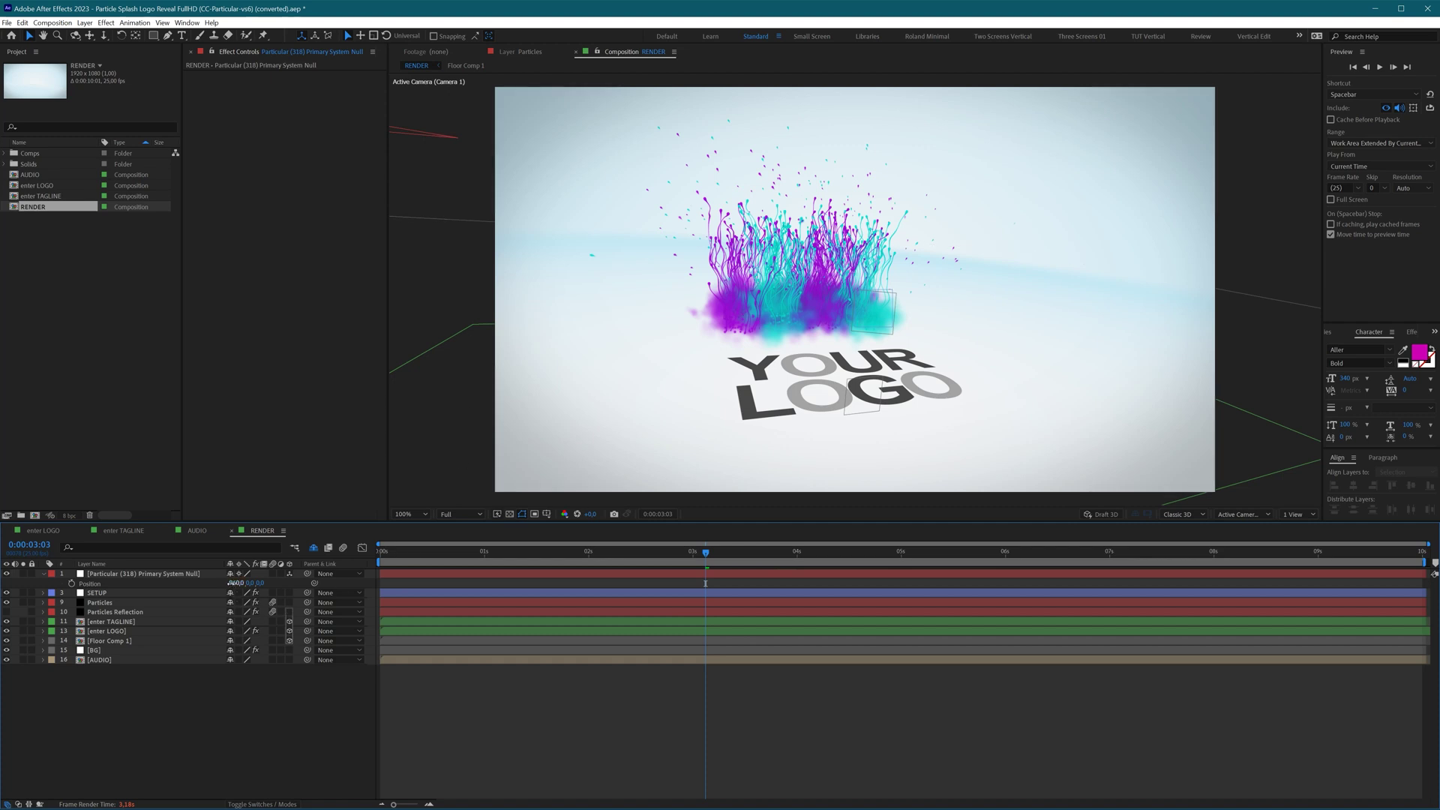
pyautogui.click(231, 583)
pyautogui.write('960')
pyautogui.press('BackSpace')
pyautogui.press('Return')
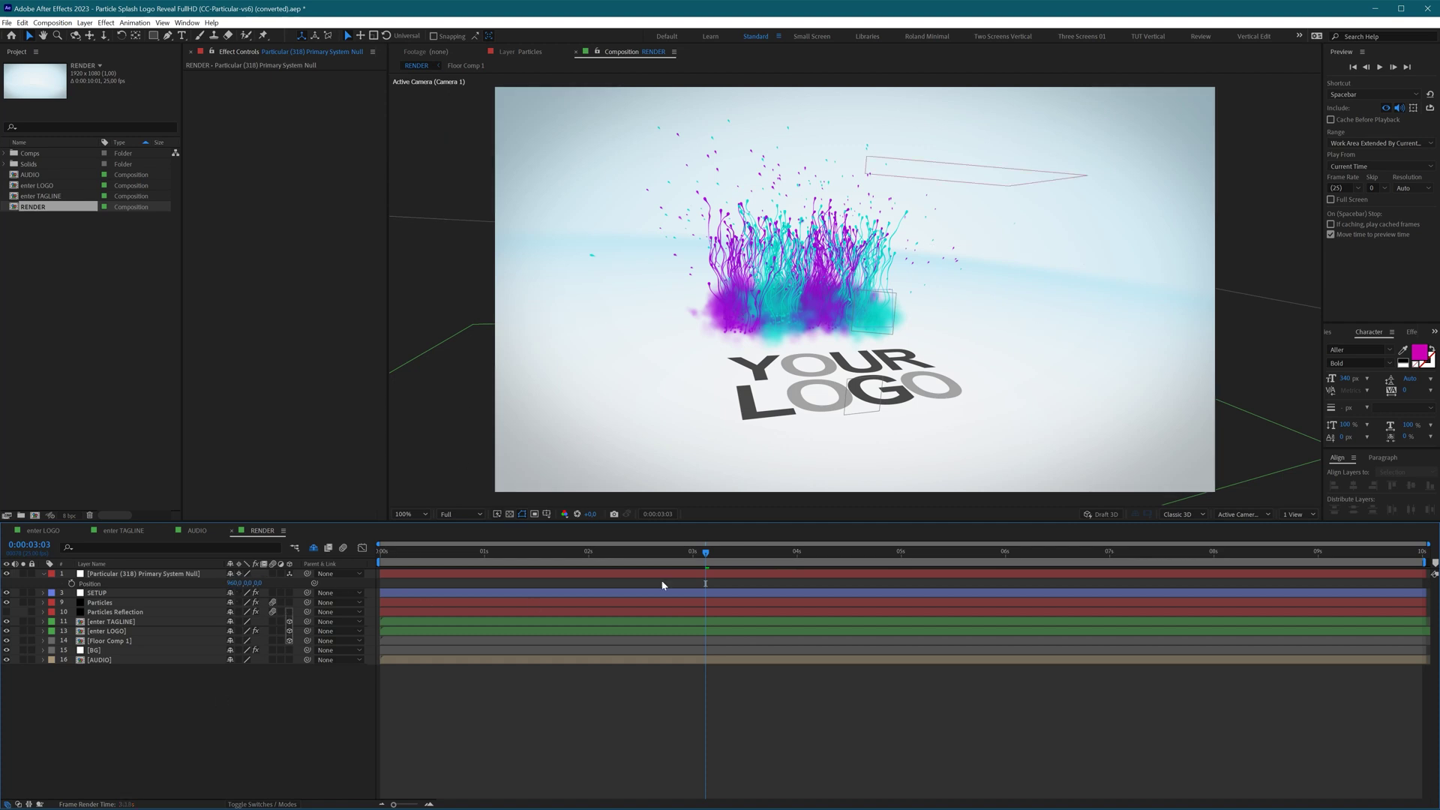
# Step: Examine where the particles sit relative to the logo in Custom View 1, and return to the Camera 1 view
pyautogui.click(1243, 514)
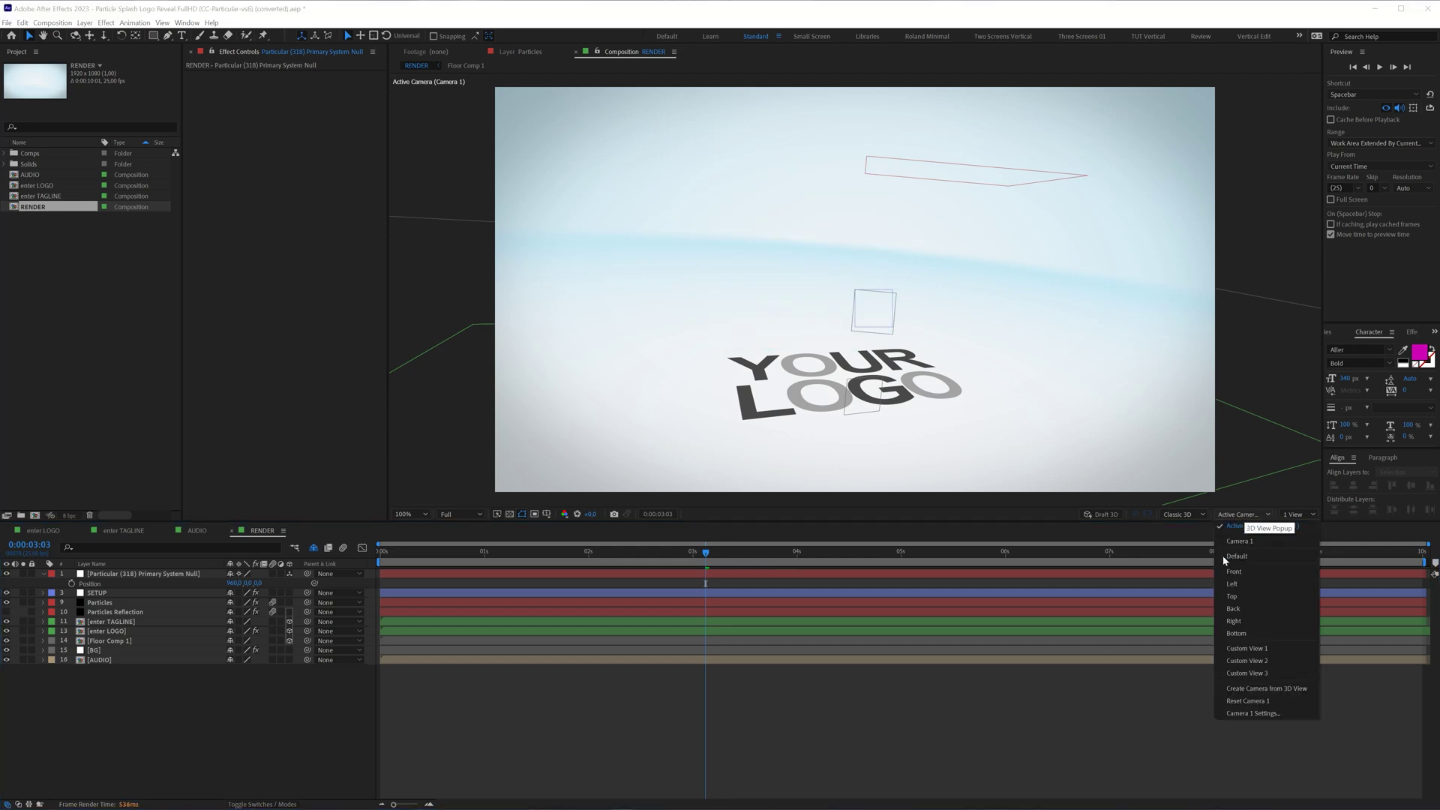
pyautogui.click(1252, 649)
pyautogui.click(1107, 514)
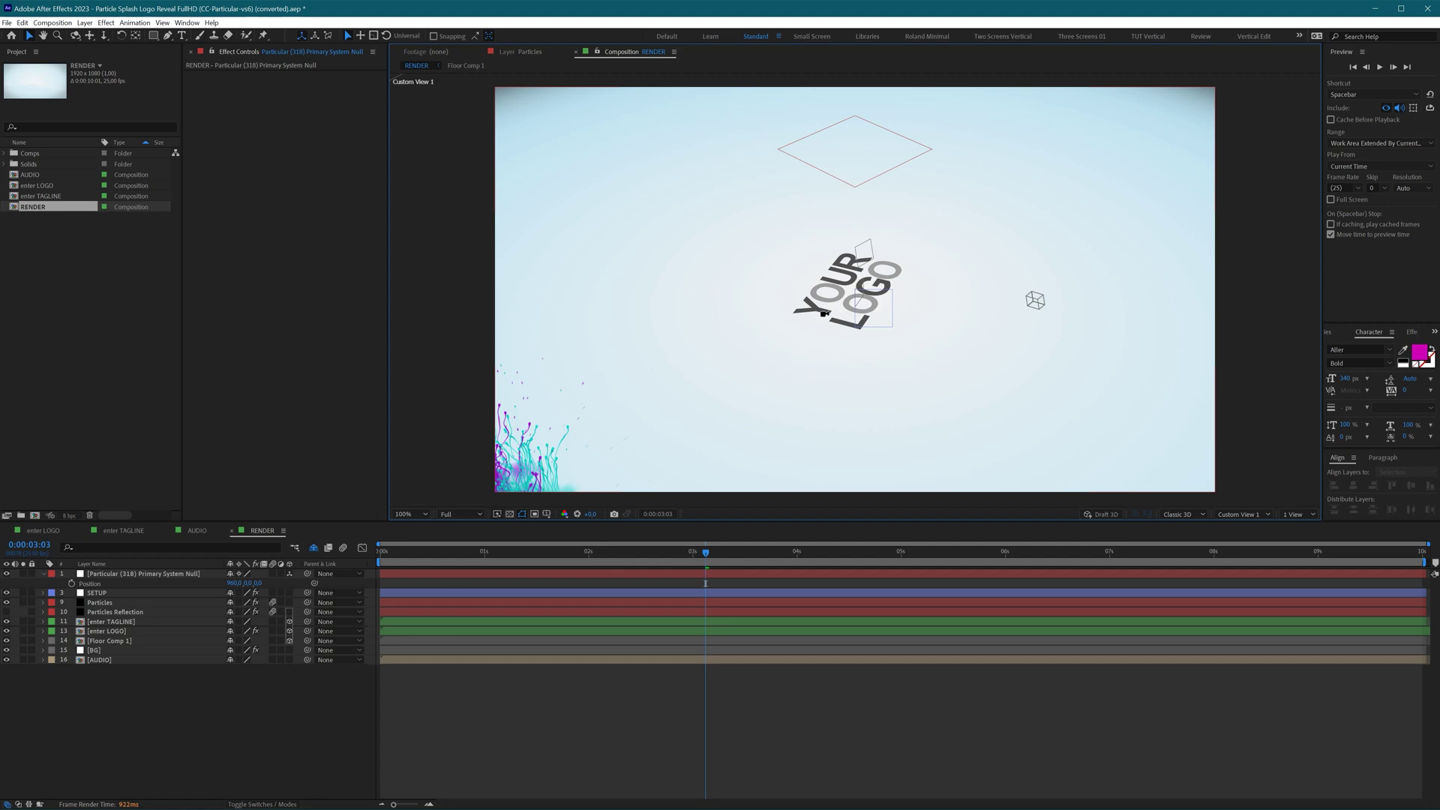
pyautogui.moveTo(825, 319); pyautogui.dragTo(886, 286)
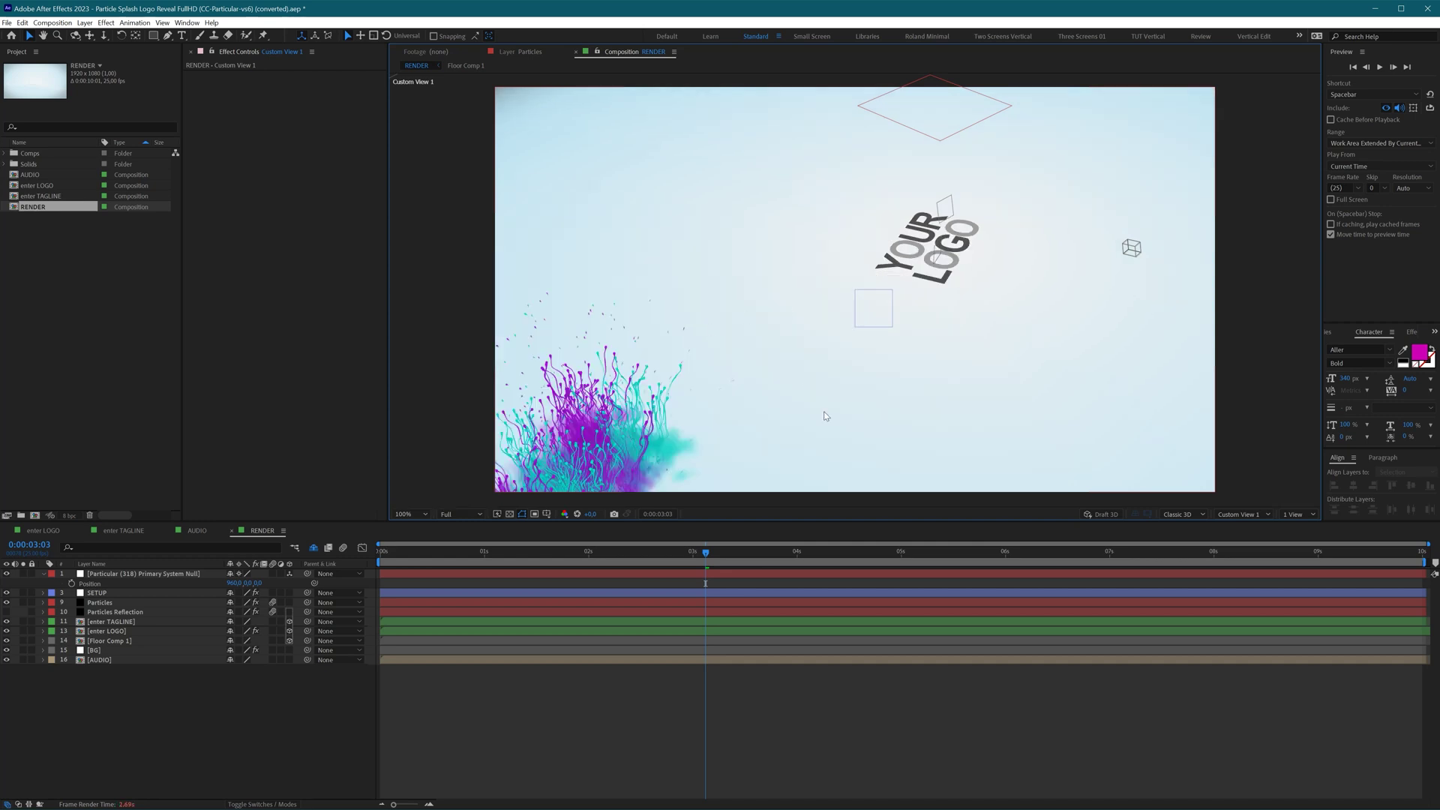
pyautogui.click(1245, 515)
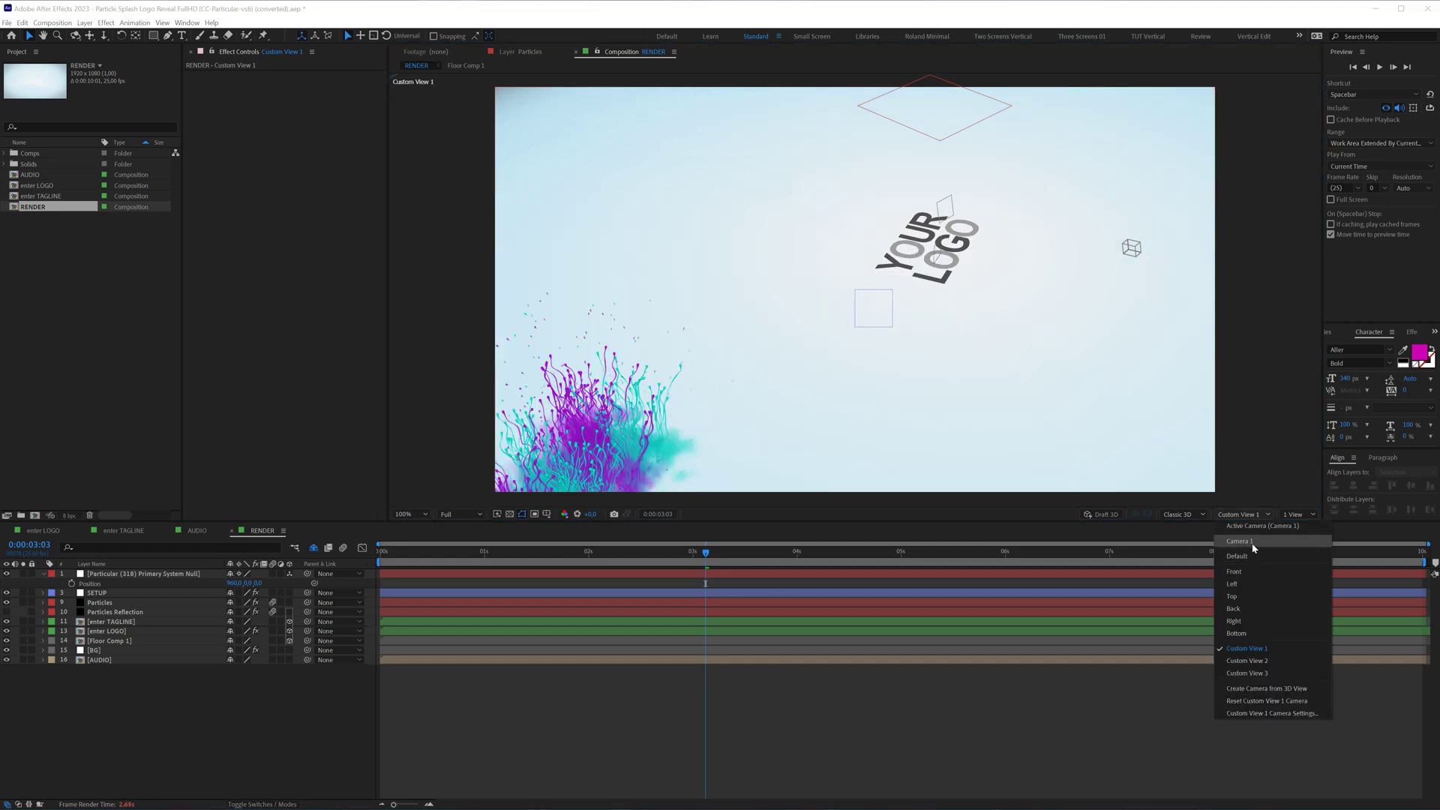
pyautogui.click(1239, 540)
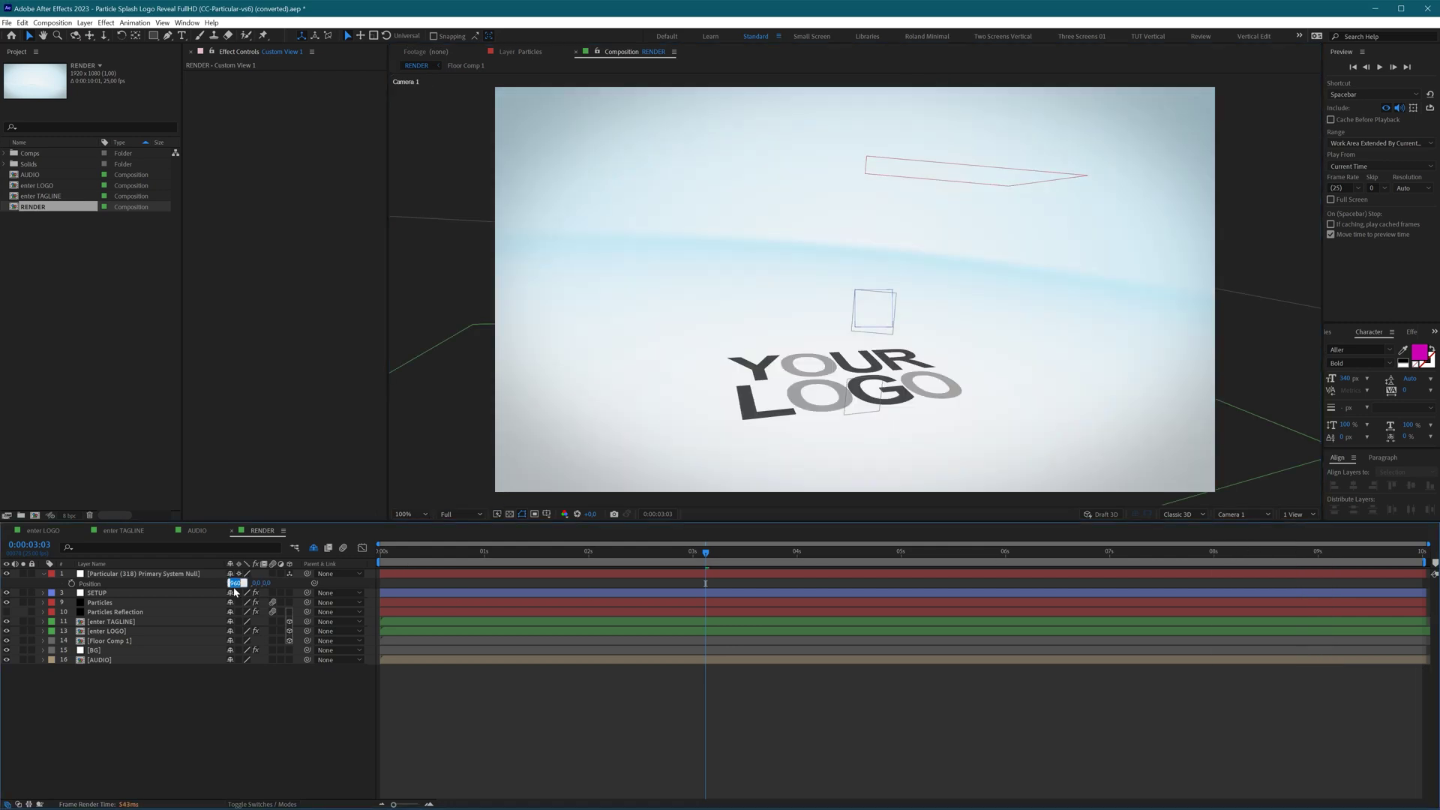
# Step: Set the Primary System null's X position to -960 and its Z position to 540
pyautogui.click(234, 583)
pyautogui.write('-960')
pyautogui.press('Return')
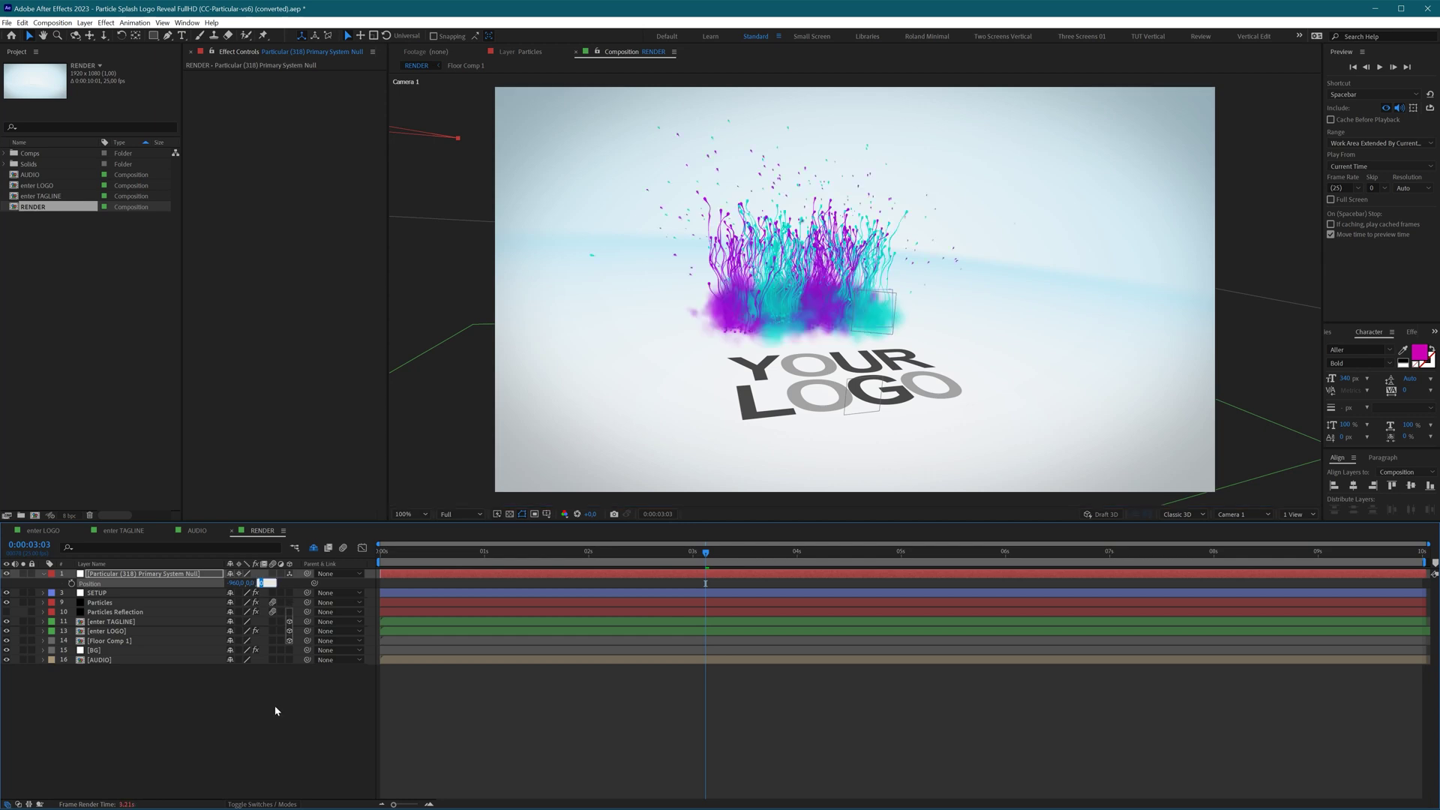
pyautogui.click(263, 583)
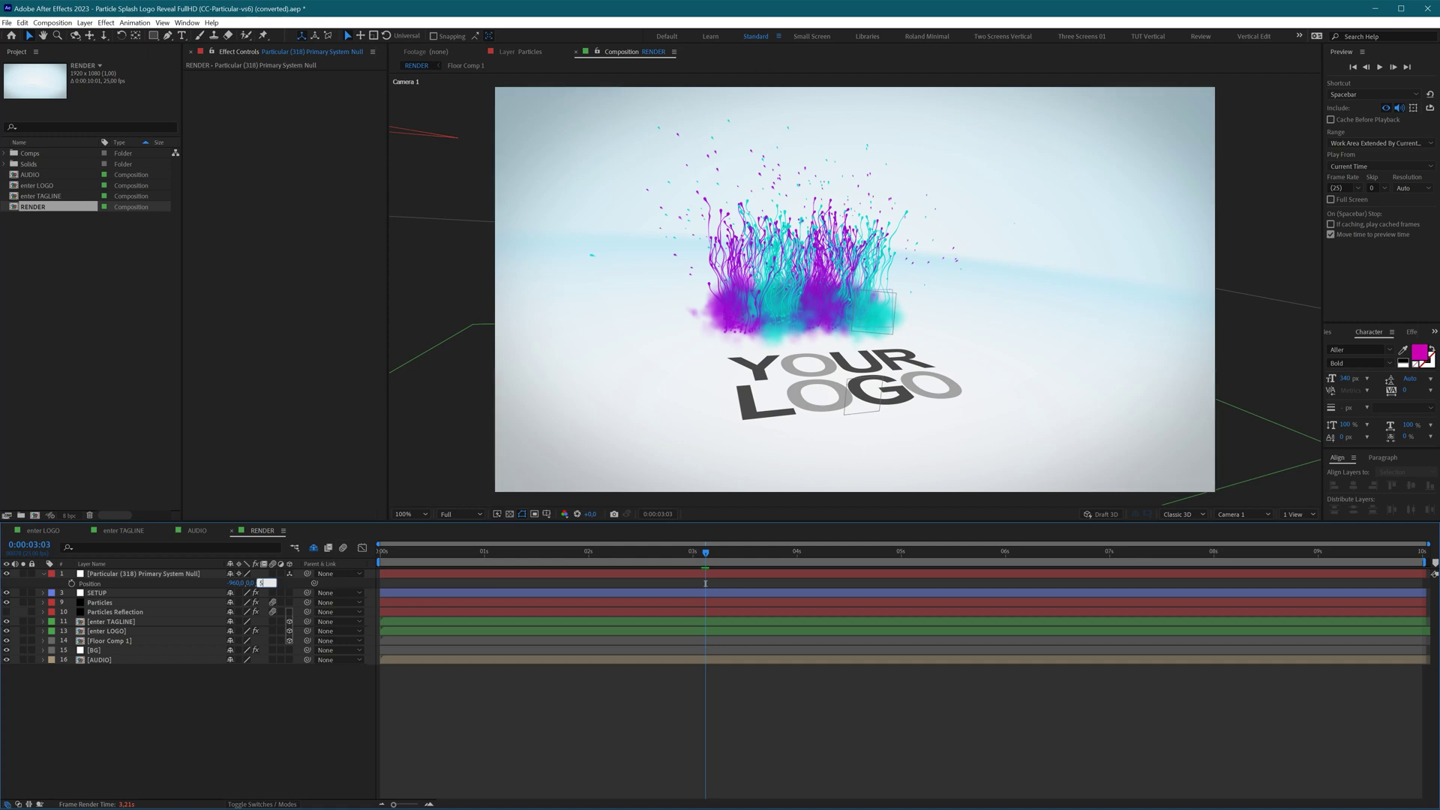
pyautogui.write('540')
pyautogui.press('Return')
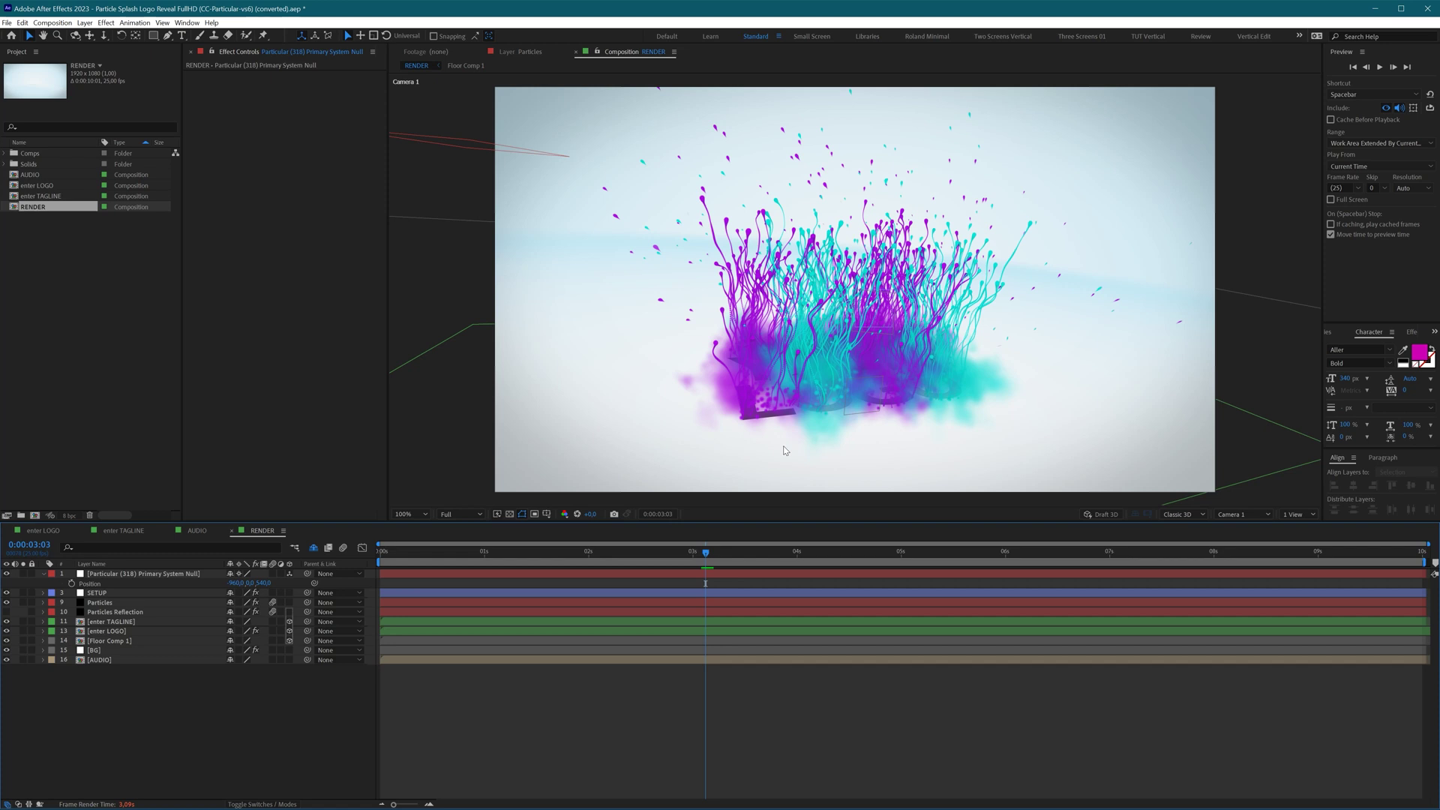
# Step: Make the Particles Reflection layer visible with the playhead at 0:00:02:05
pyautogui.click(609, 553)
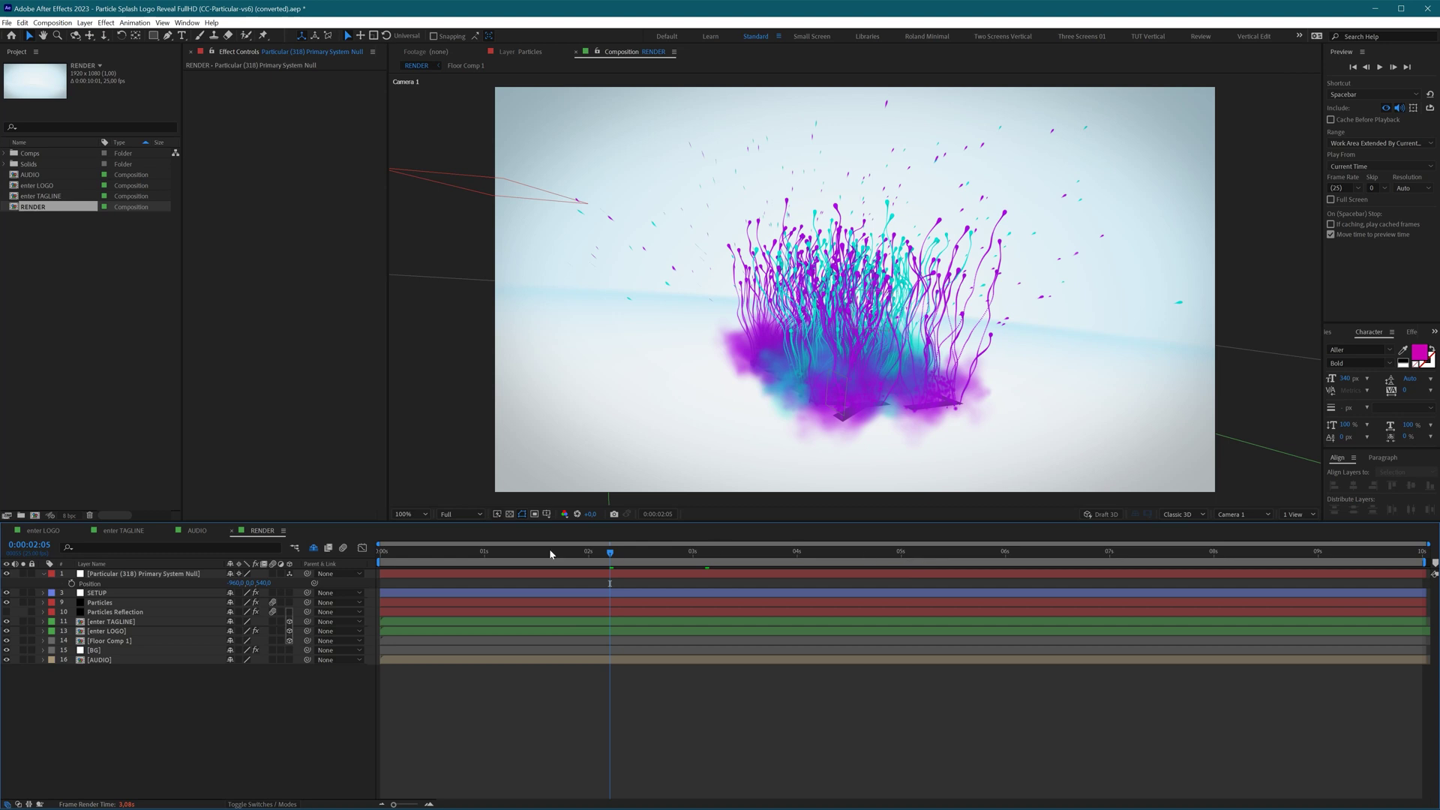
pyautogui.click(126, 614)
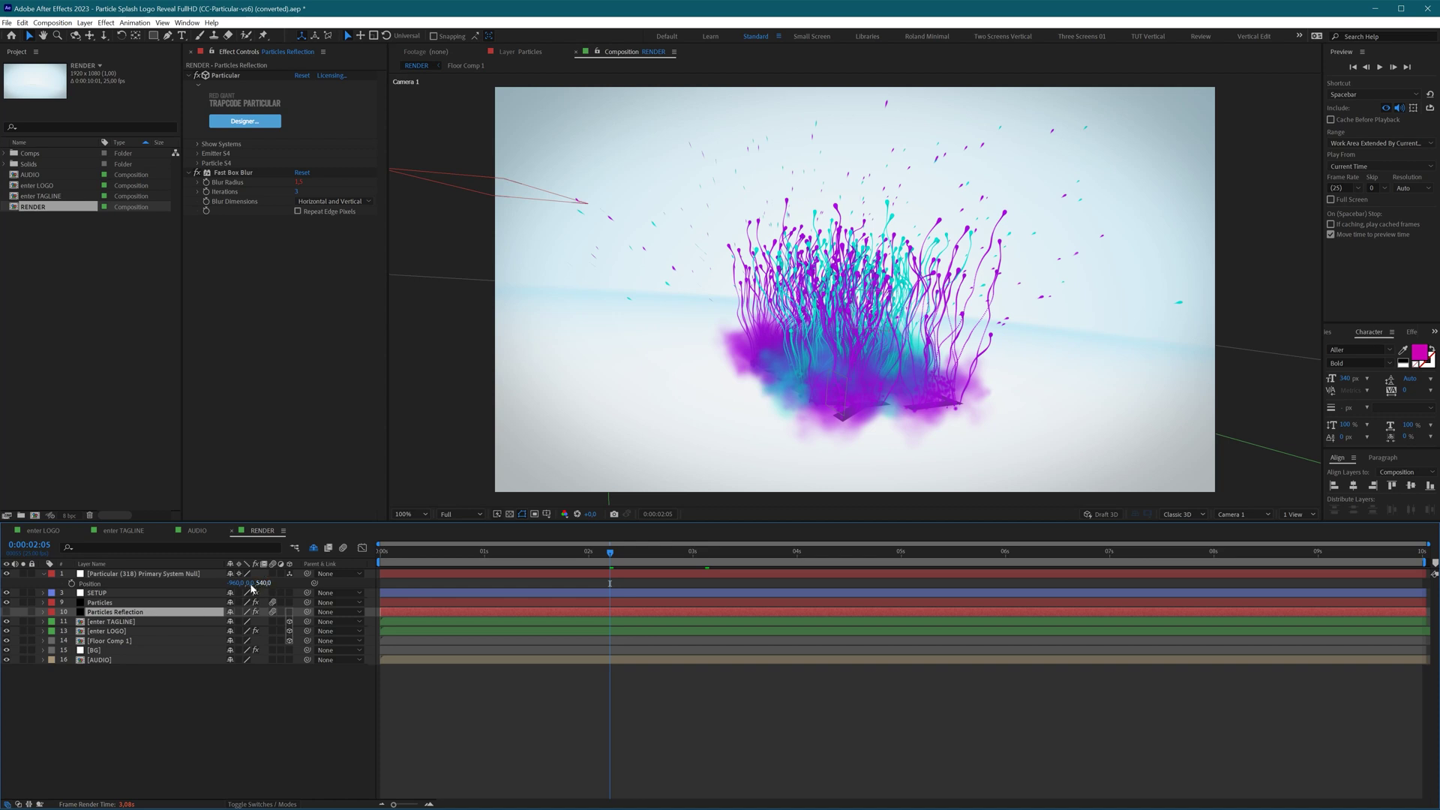
pyautogui.click(7, 612)
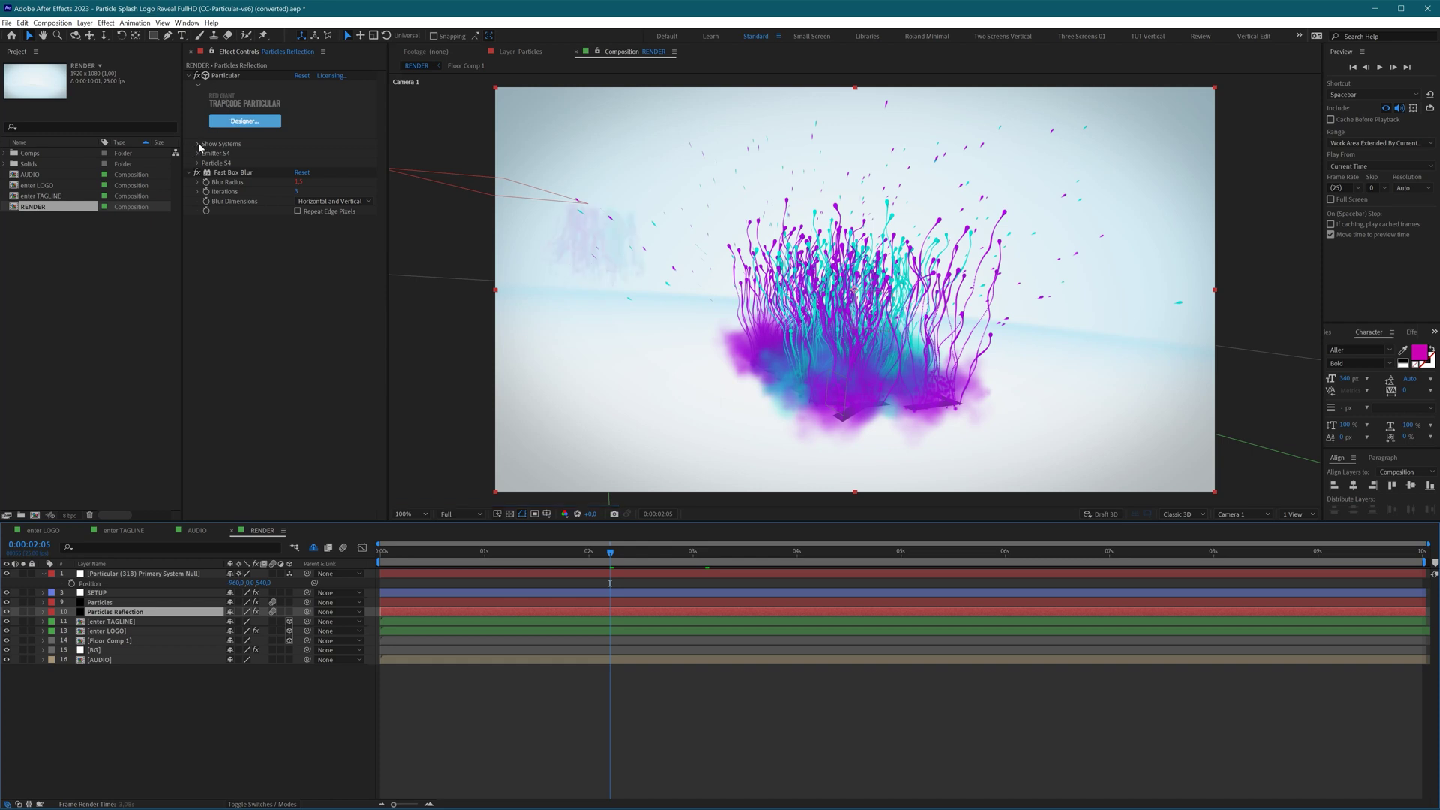
# Step: Link the Primary System's emitter on Particles Reflection to the Particular (318) Primary System Null
pyautogui.click(198, 143)
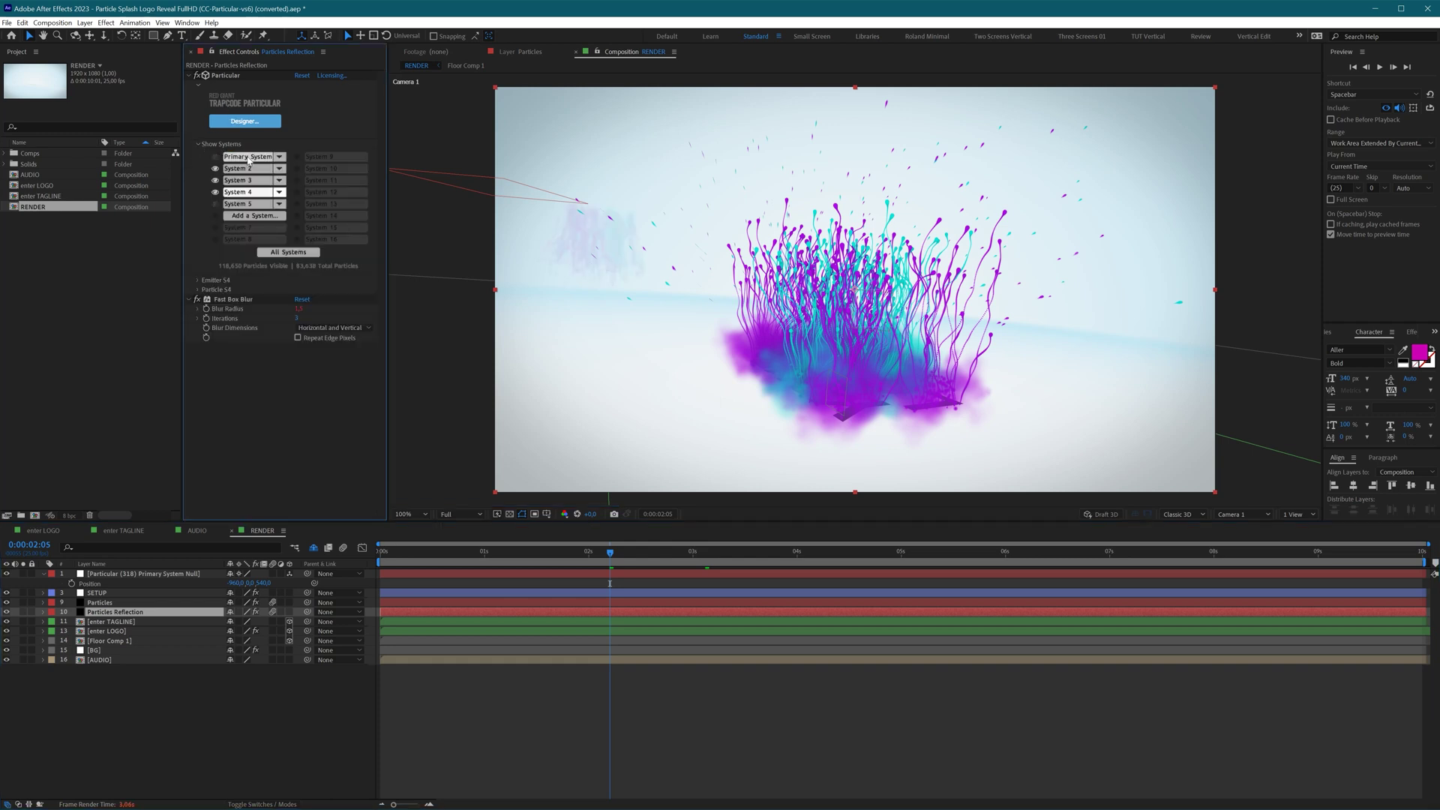
pyautogui.click(248, 157)
pyautogui.click(199, 279)
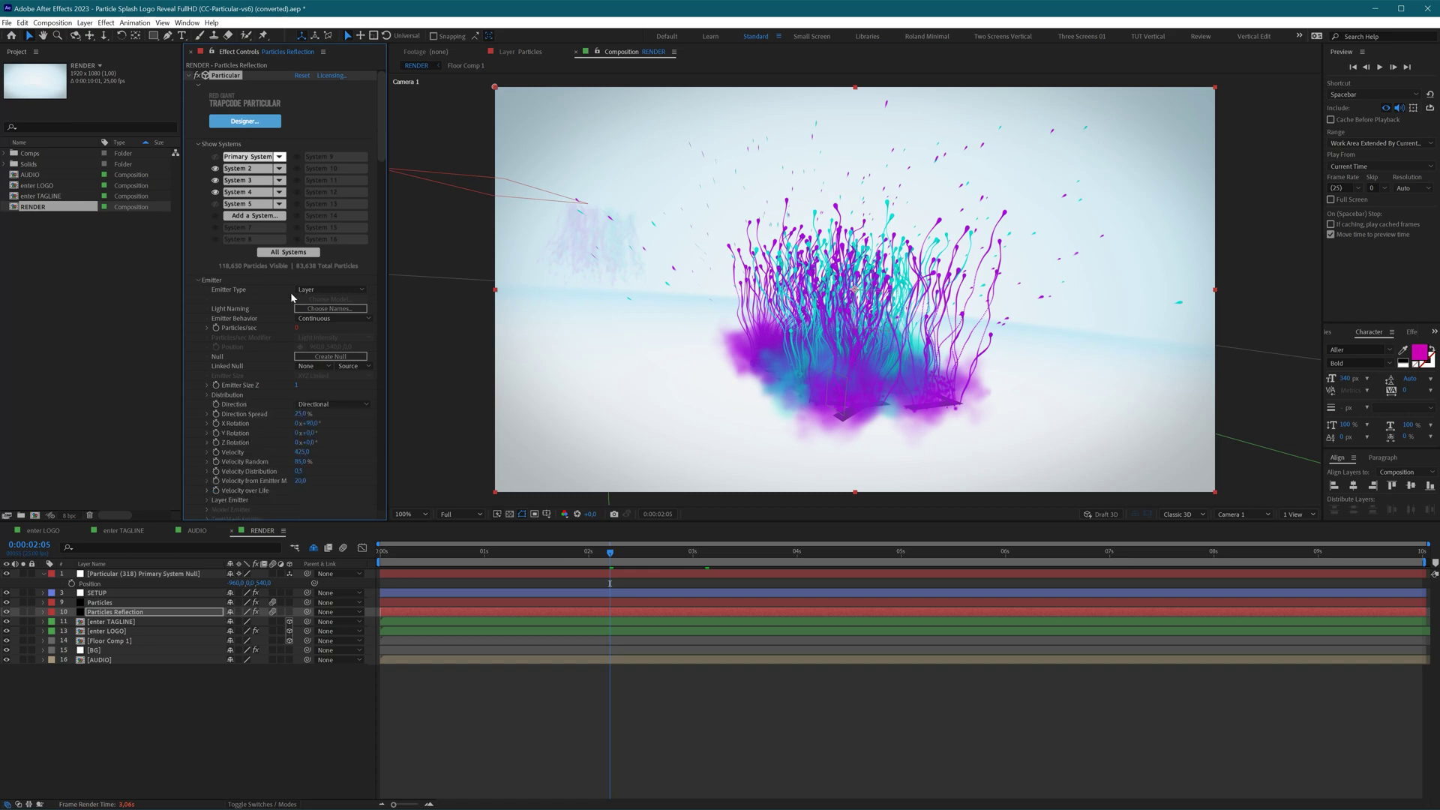
pyautogui.click(315, 367)
pyautogui.click(344, 393)
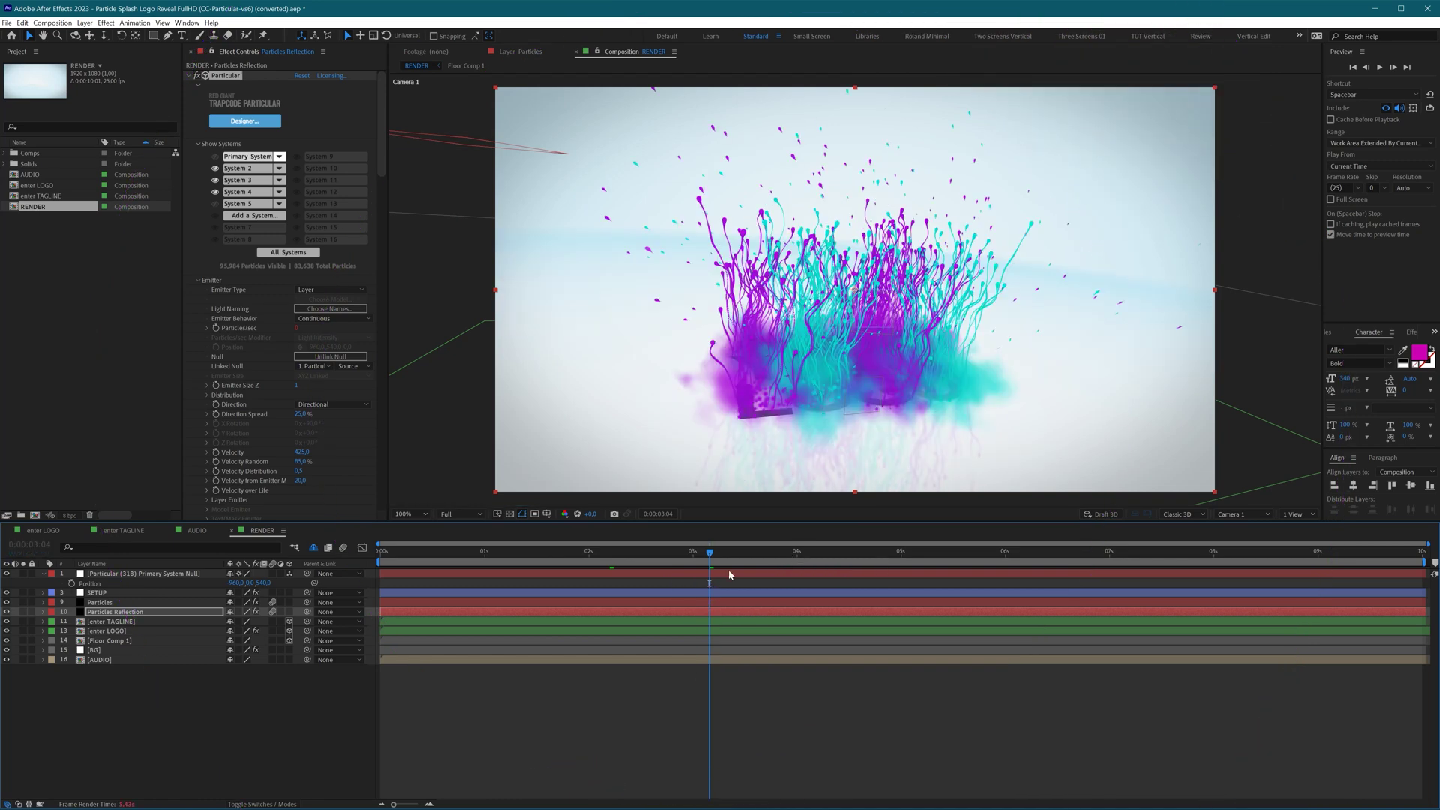
# Step: Open the project file Particle Splash Logo Reveal FullHD (CC-Particular-vs5).aep
pyautogui.click(7, 22)
pyautogui.moveTo(49, 70)
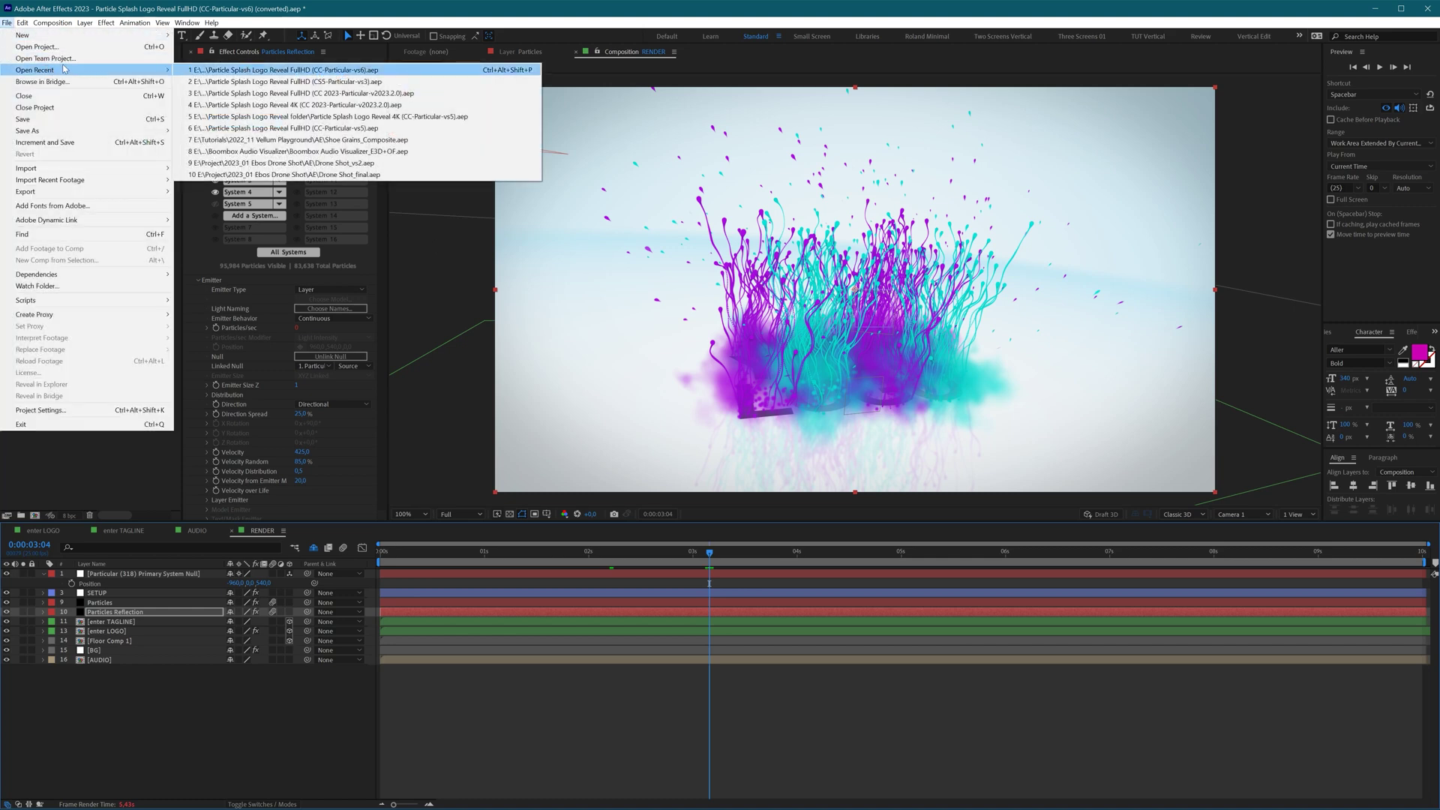
pyautogui.click(46, 47)
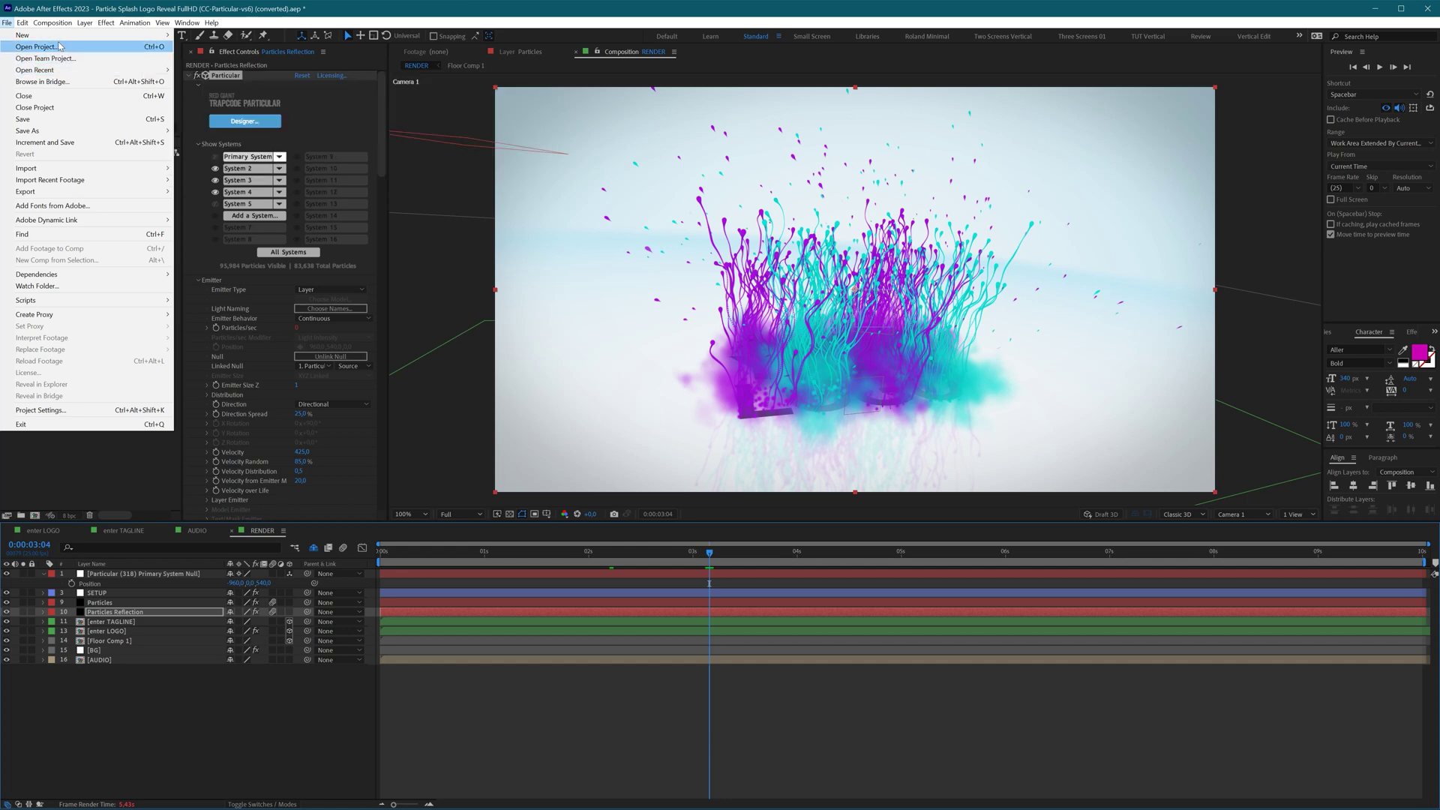
pyautogui.click(775, 426)
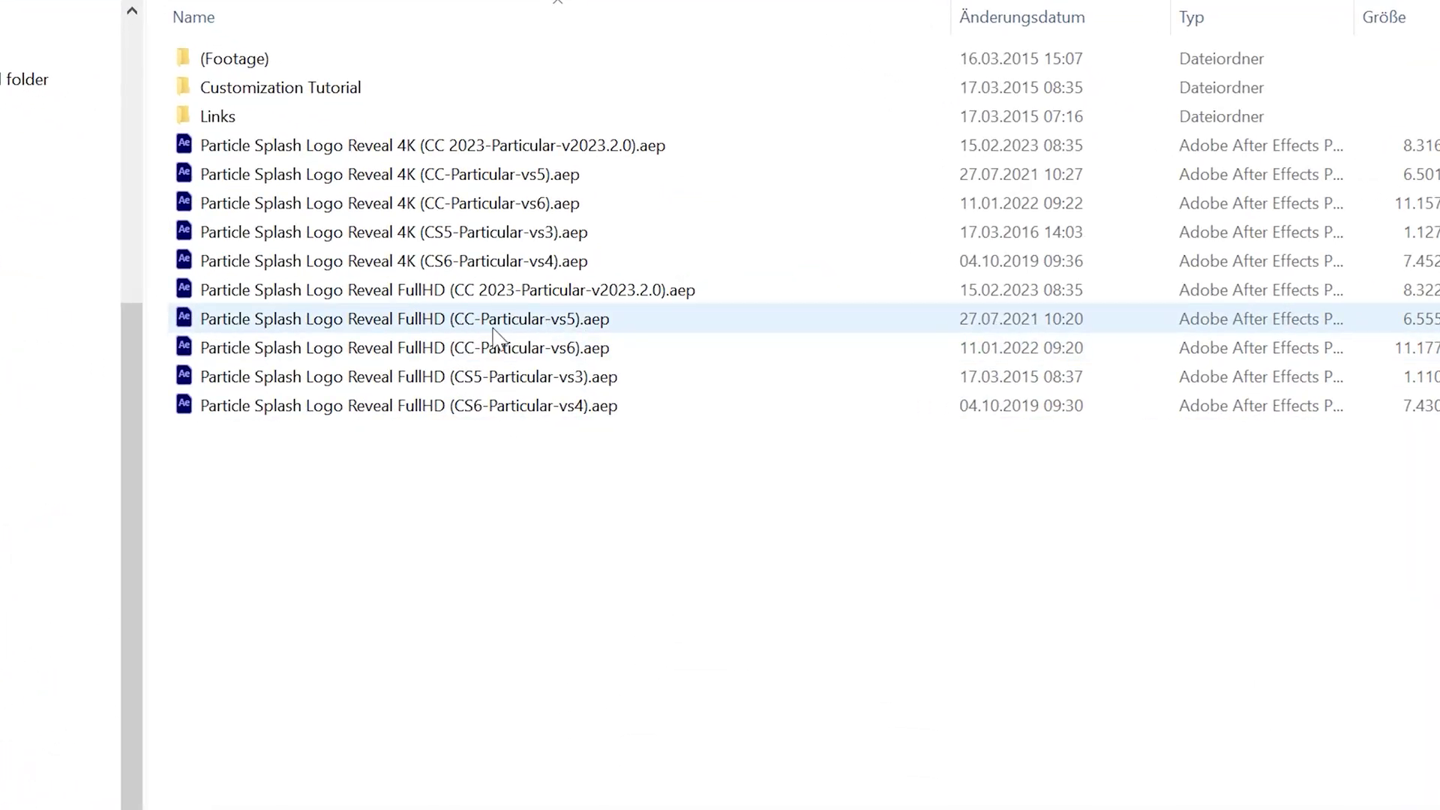
pyautogui.click(489, 330)
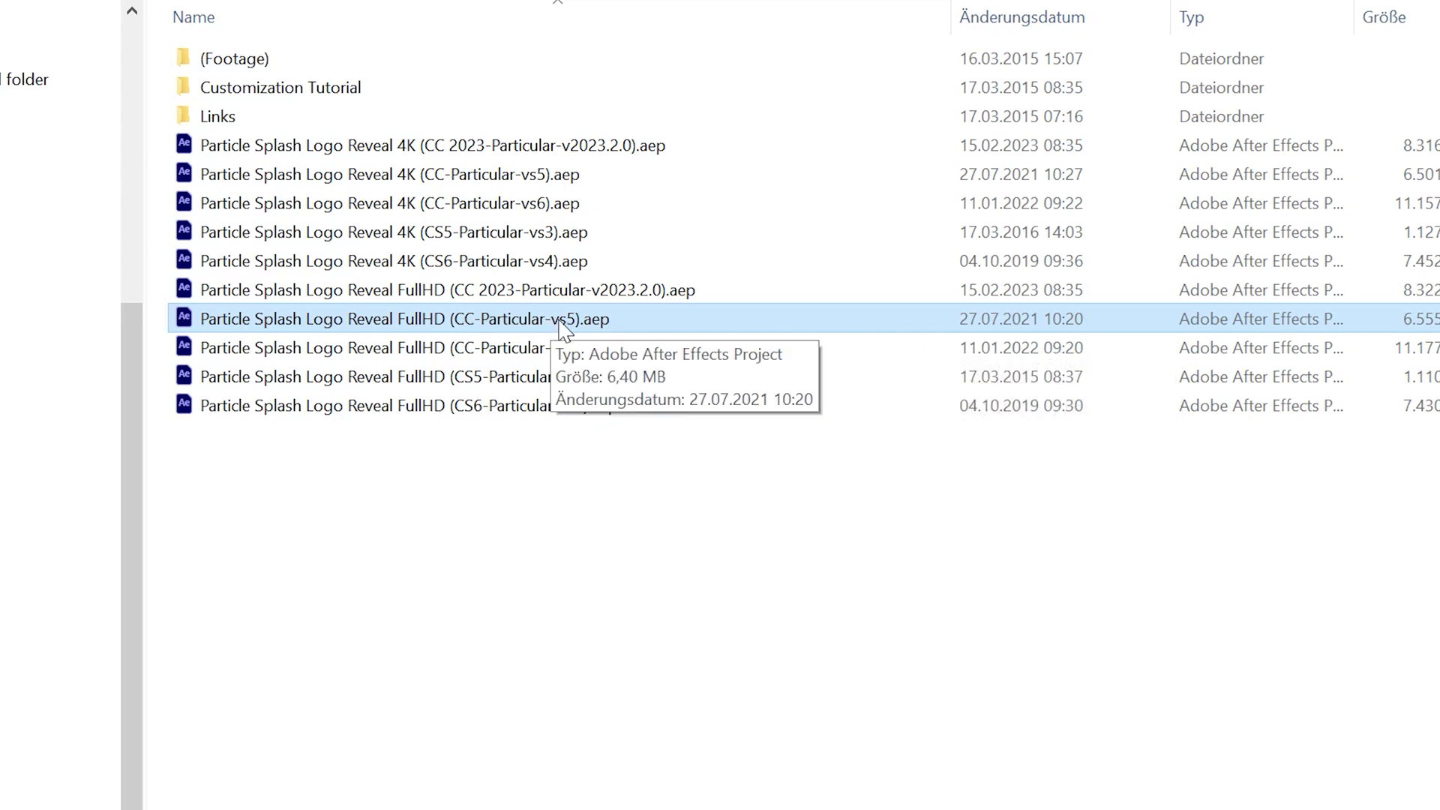
pyautogui.press('F2')
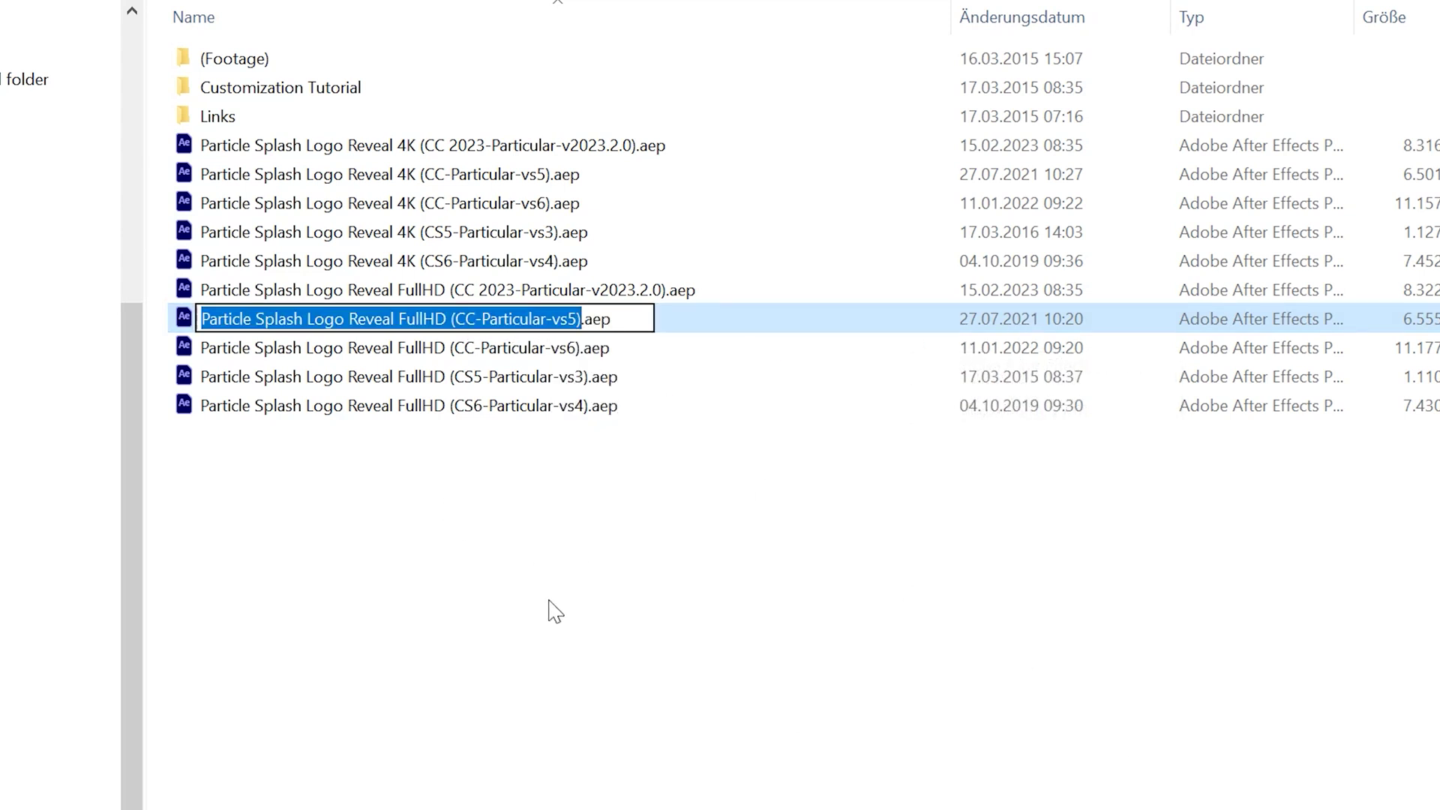
pyautogui.click(551, 612)
pyautogui.press('space')
pyautogui.press('Return')
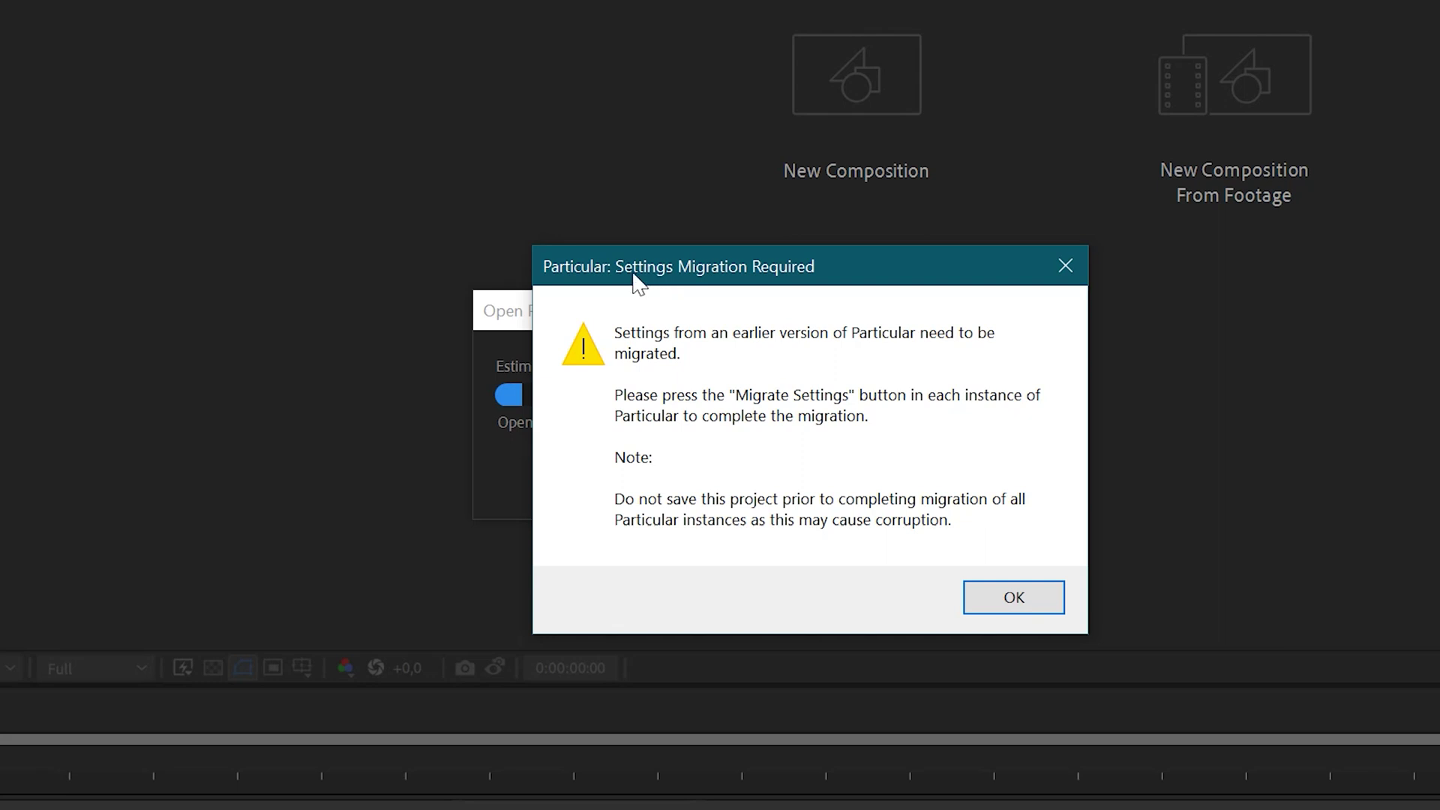
# Step: Accept the Particular migration notice, the project conversion notice and the font substitution for GillSansMT
pyautogui.click(986, 600)
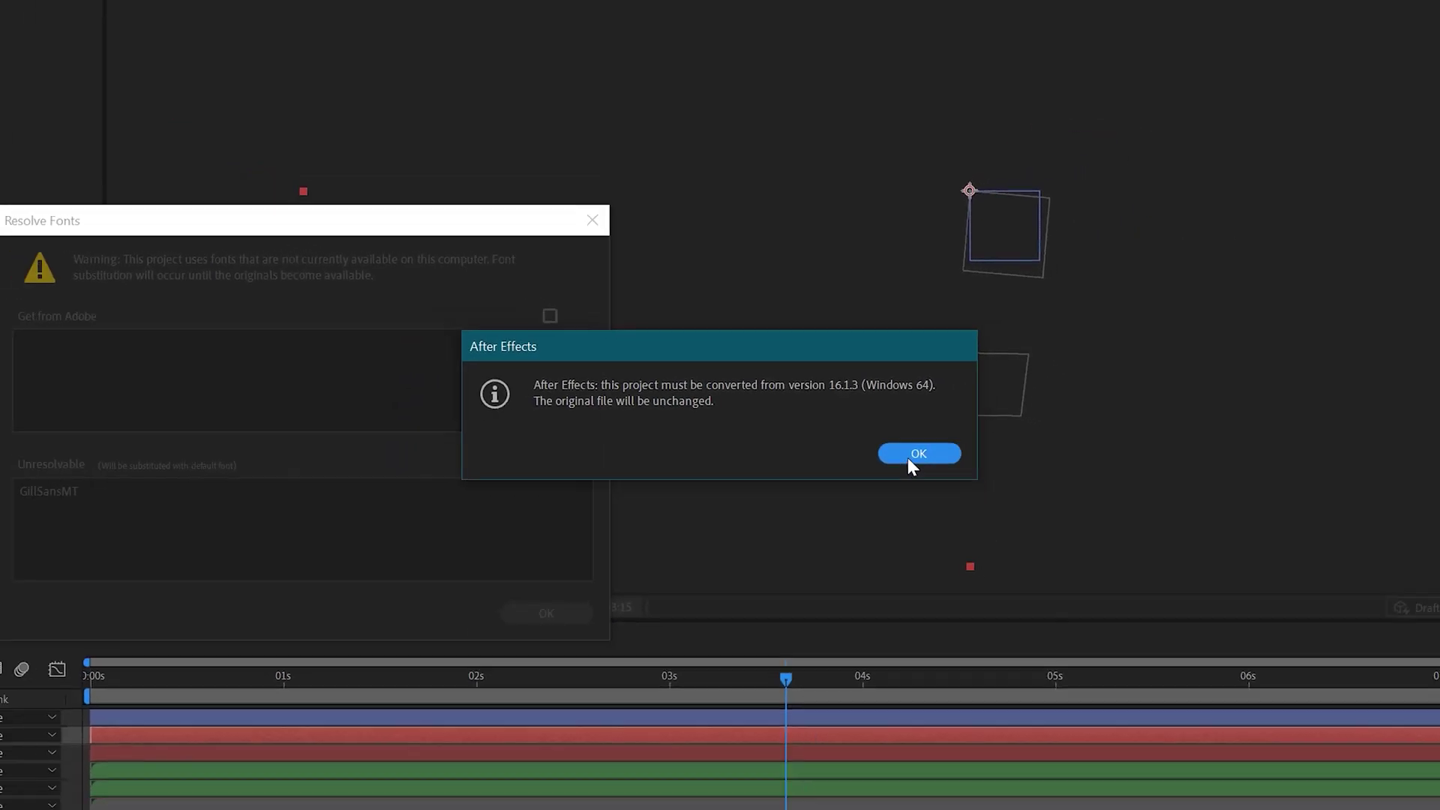
pyautogui.click(970, 466)
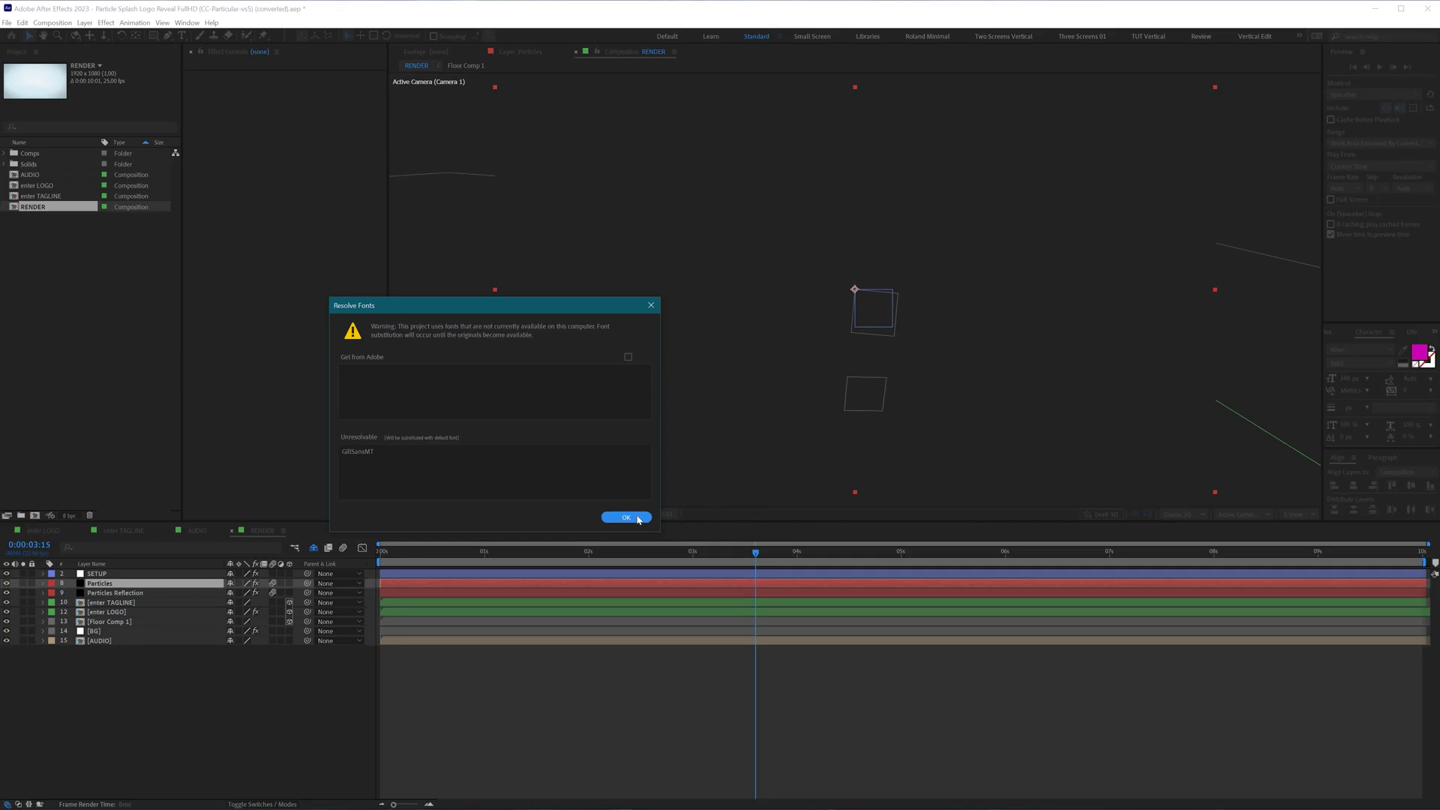
pyautogui.click(626, 517)
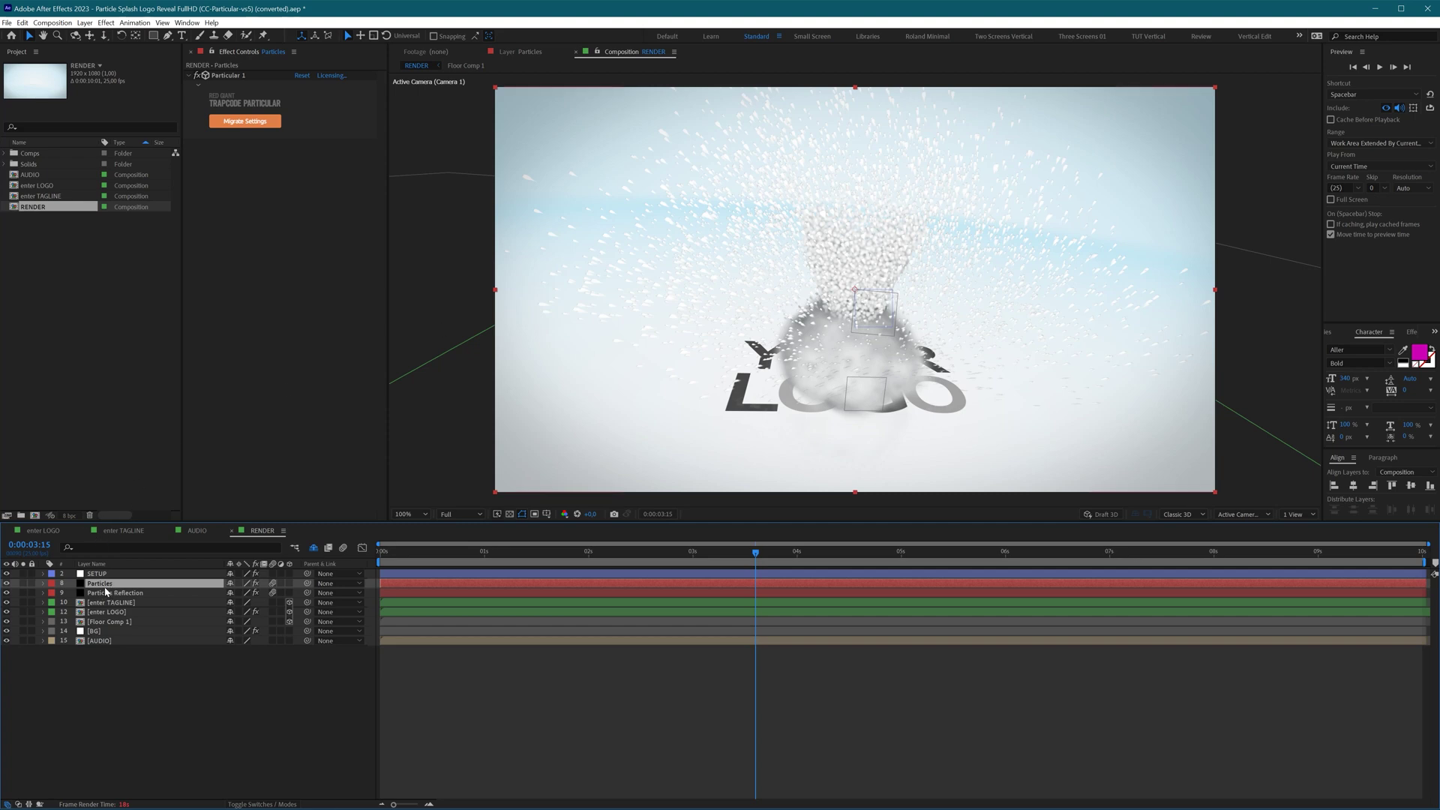
# Step: Hide the Particles Reflection layer and migrate the Particular settings on the Particles layer
pyautogui.click(6, 593)
pyautogui.click(248, 125)
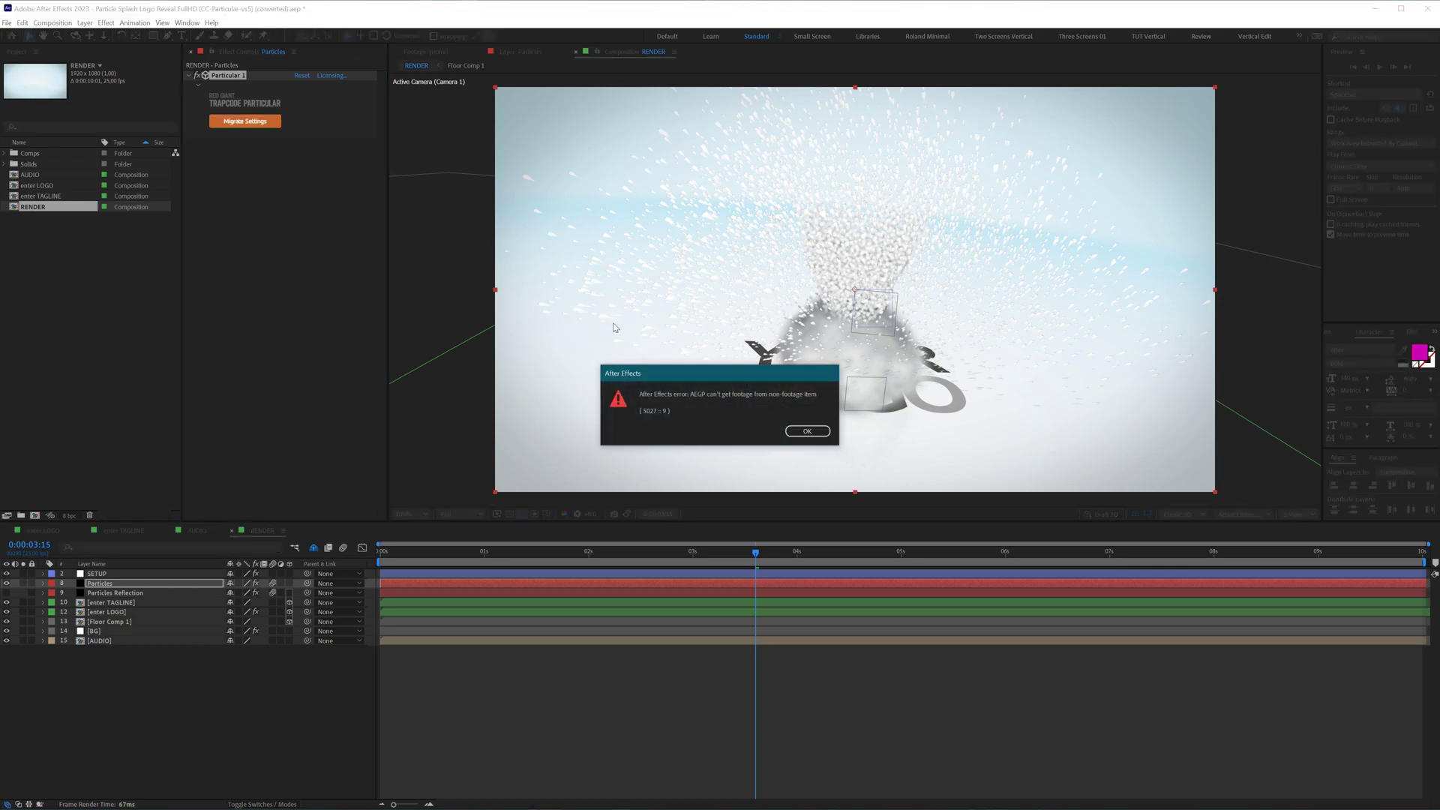
pyautogui.click(807, 431)
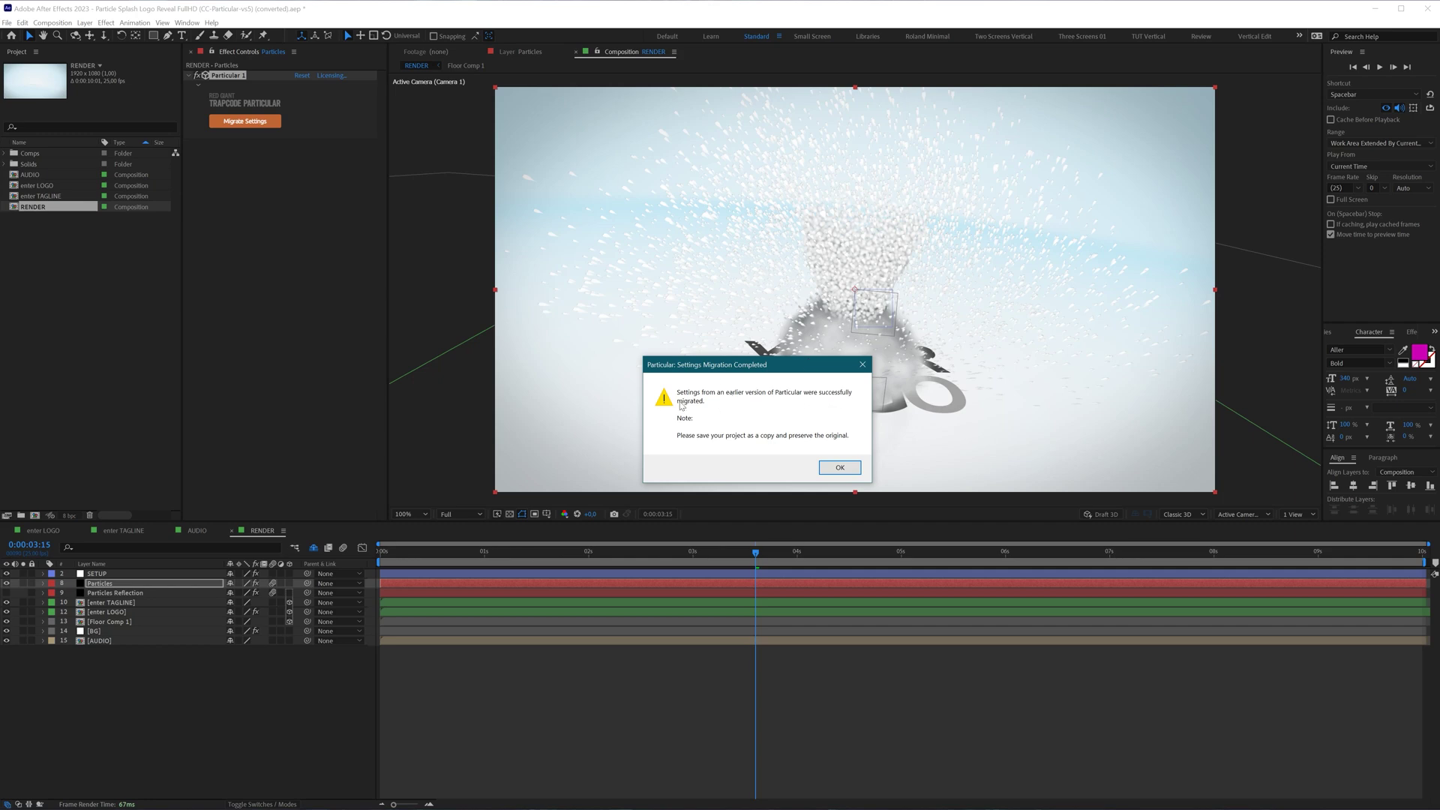
pyautogui.click(840, 470)
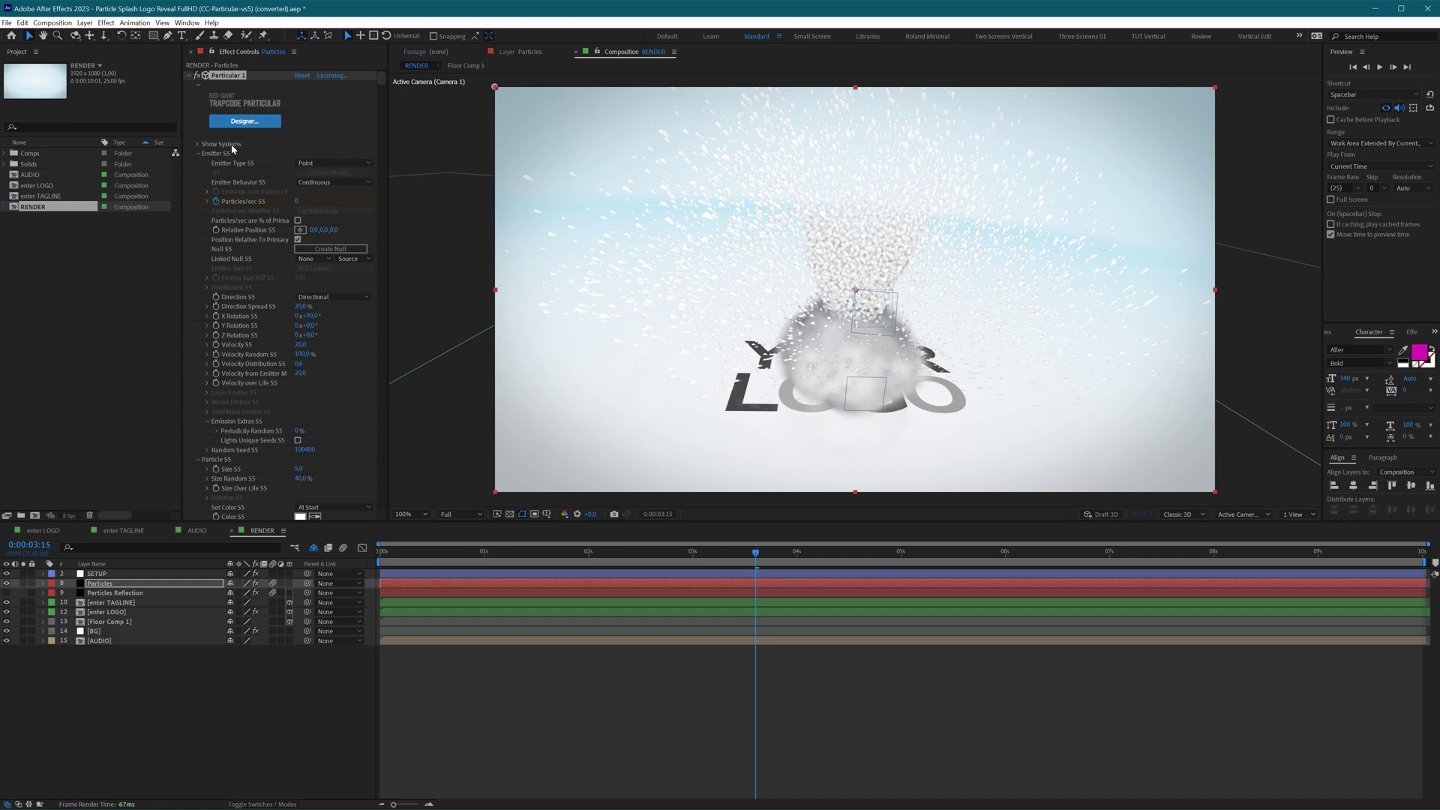
# Step: Collapse System 5's property groups on the Particles layer and display the Primary System's settings
pyautogui.click(198, 154)
pyautogui.click(198, 164)
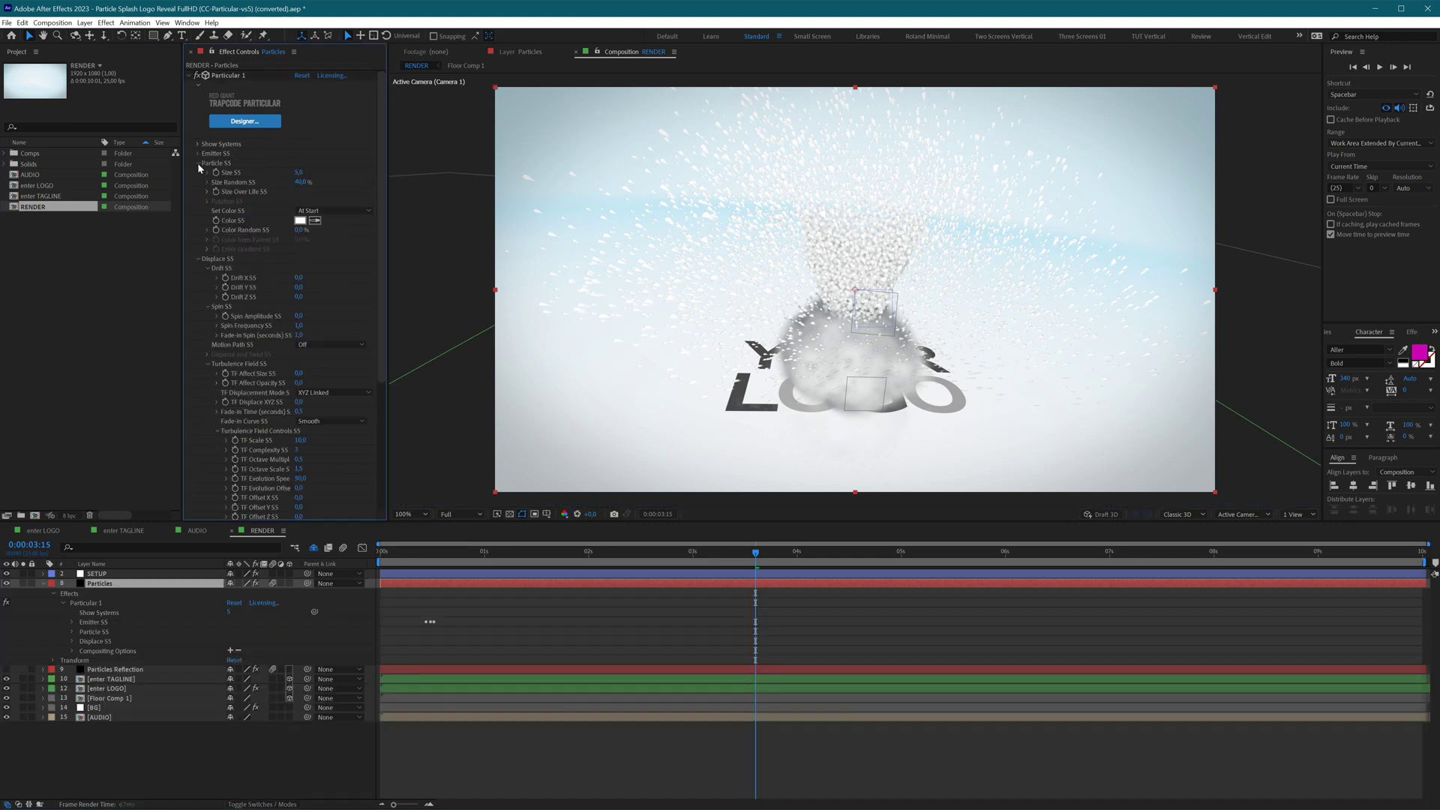
pyautogui.click(198, 174)
pyautogui.click(198, 173)
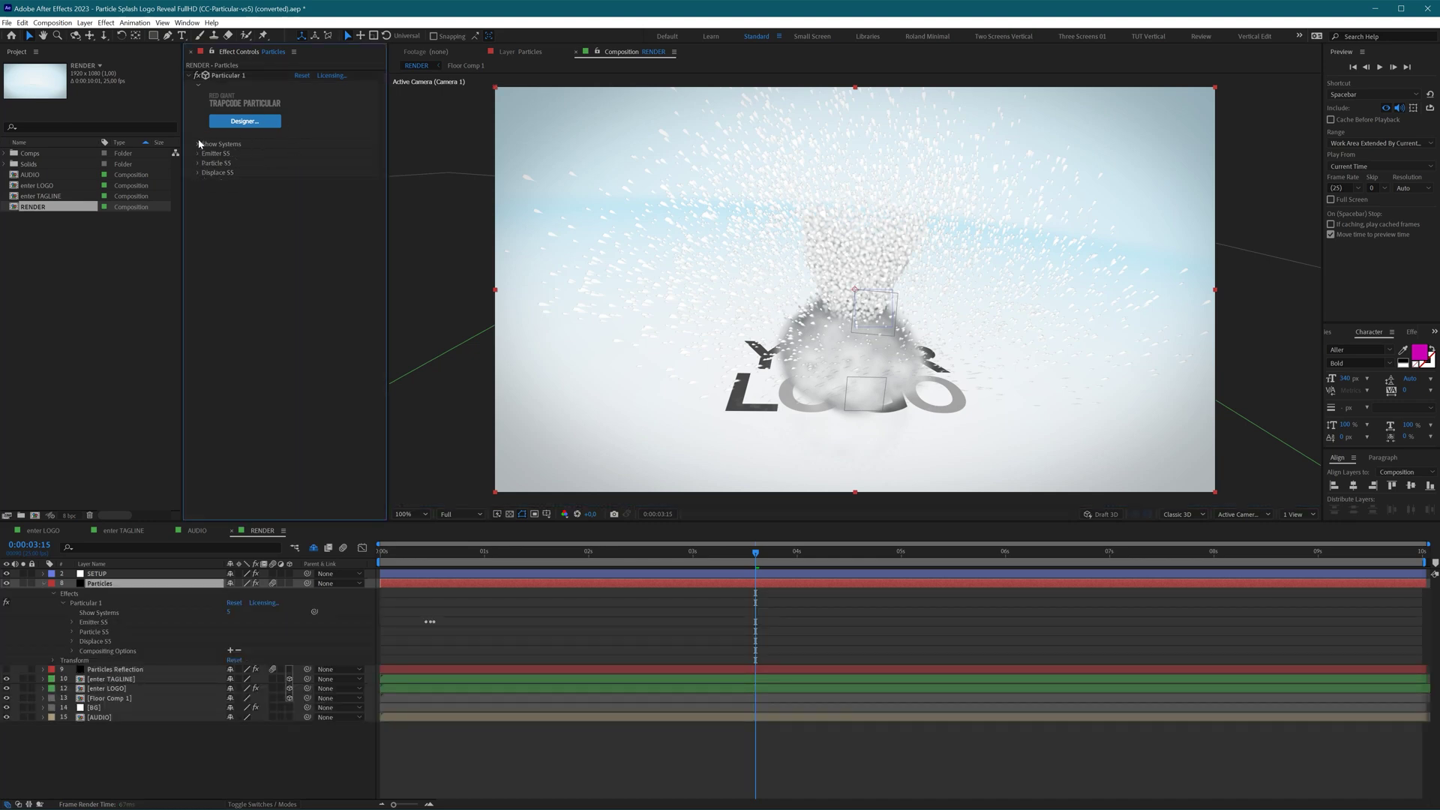
pyautogui.click(198, 144)
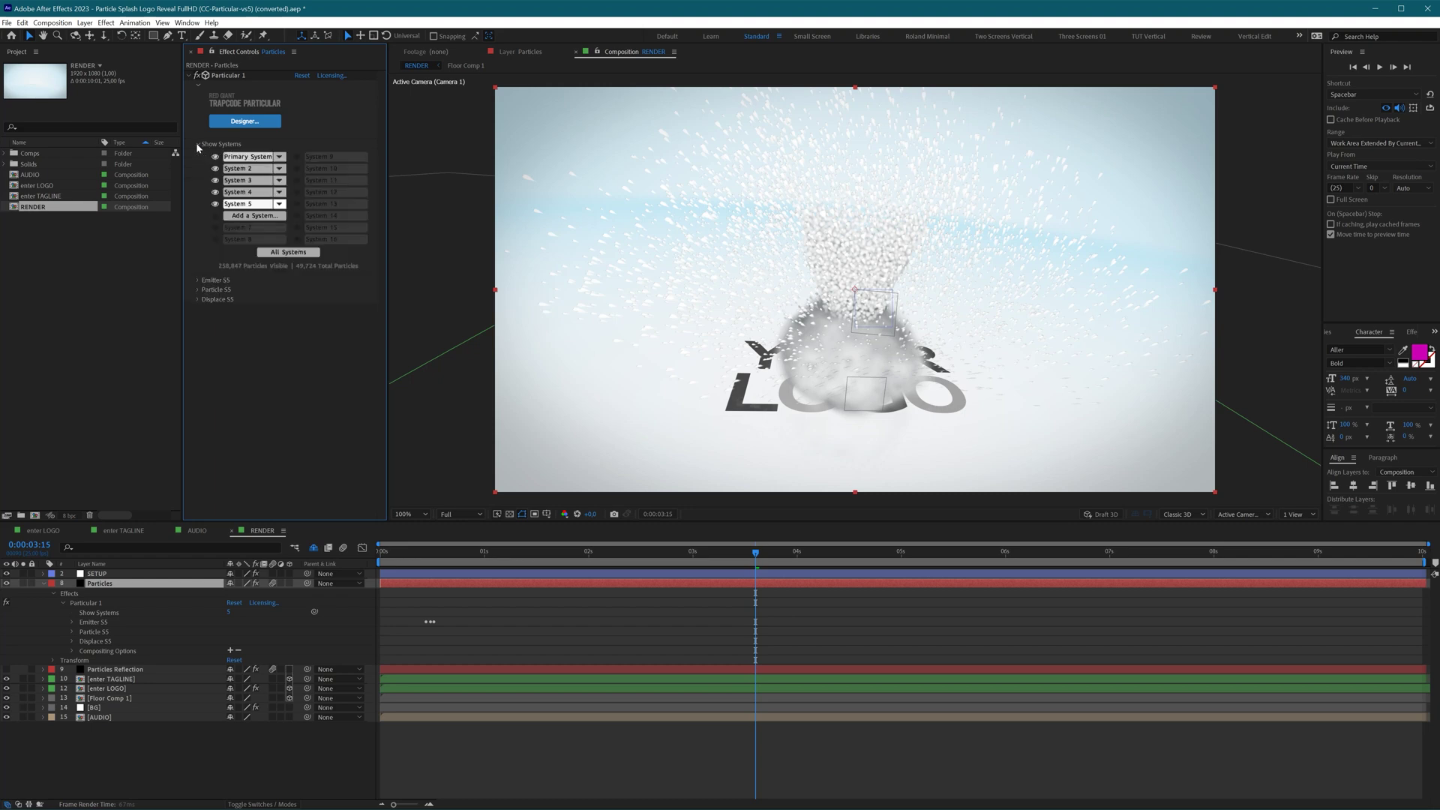
pyautogui.click(241, 159)
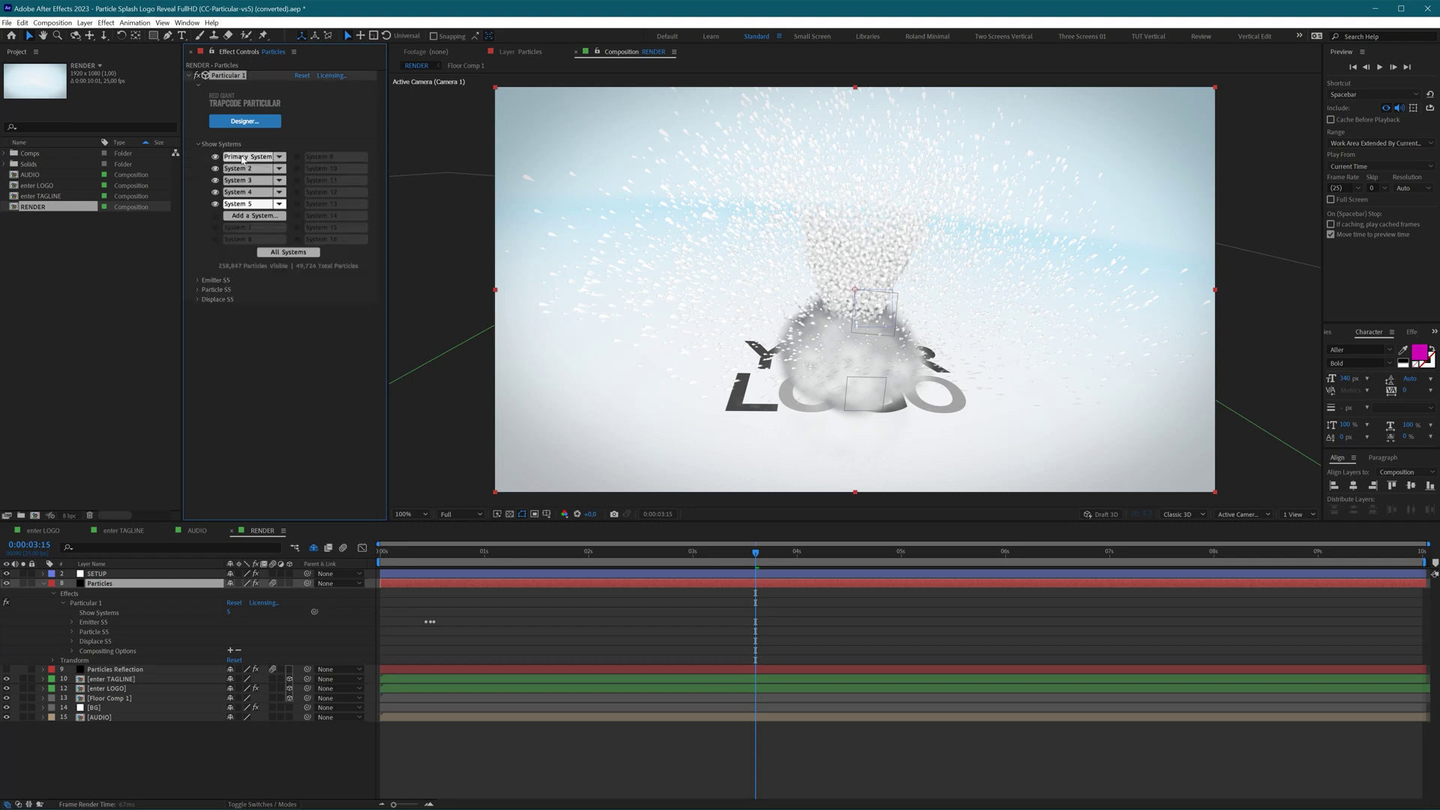
pyautogui.click(241, 158)
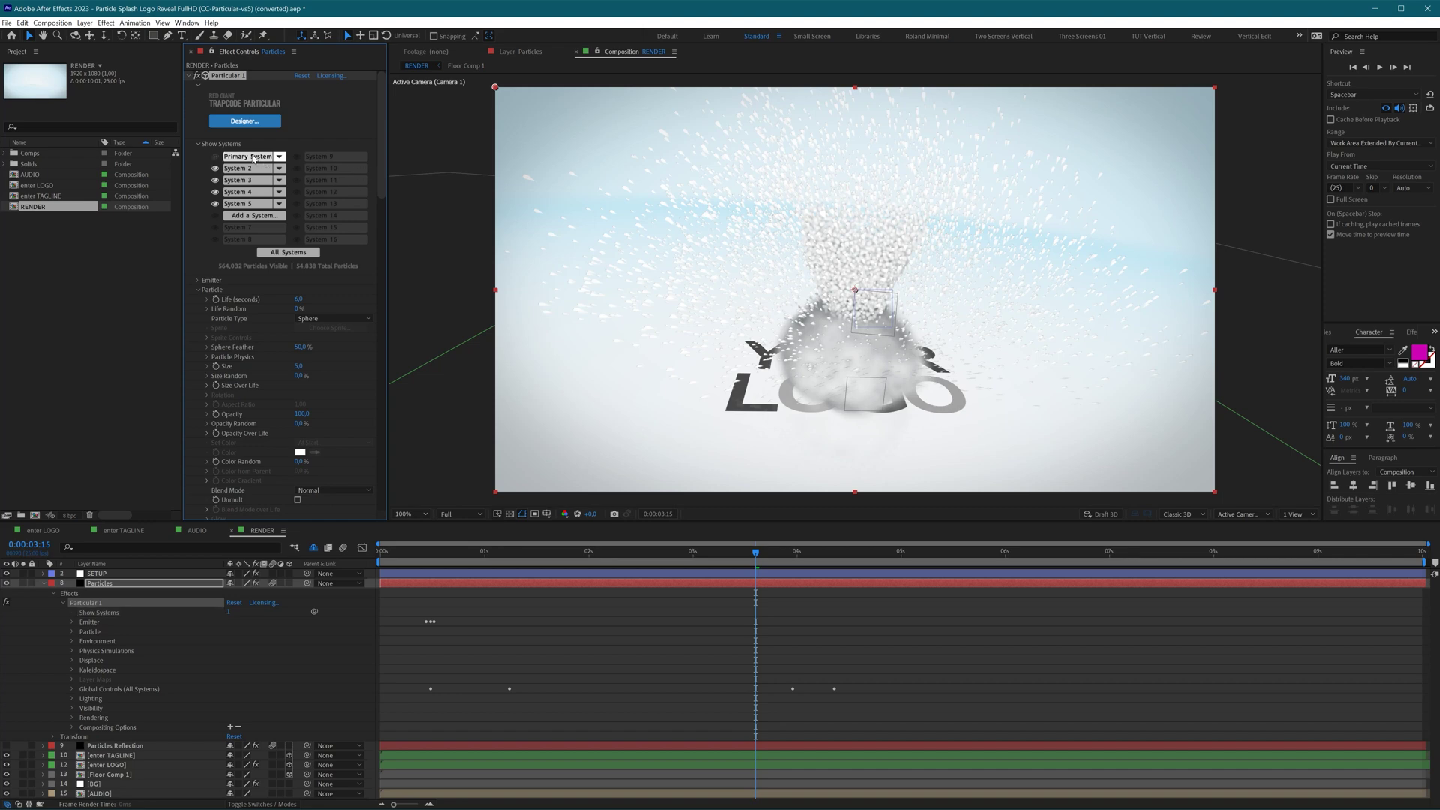
# Step: Collapse the Primary System's property groups and set its emitter type to Layer
pyautogui.click(199, 290)
pyautogui.click(198, 318)
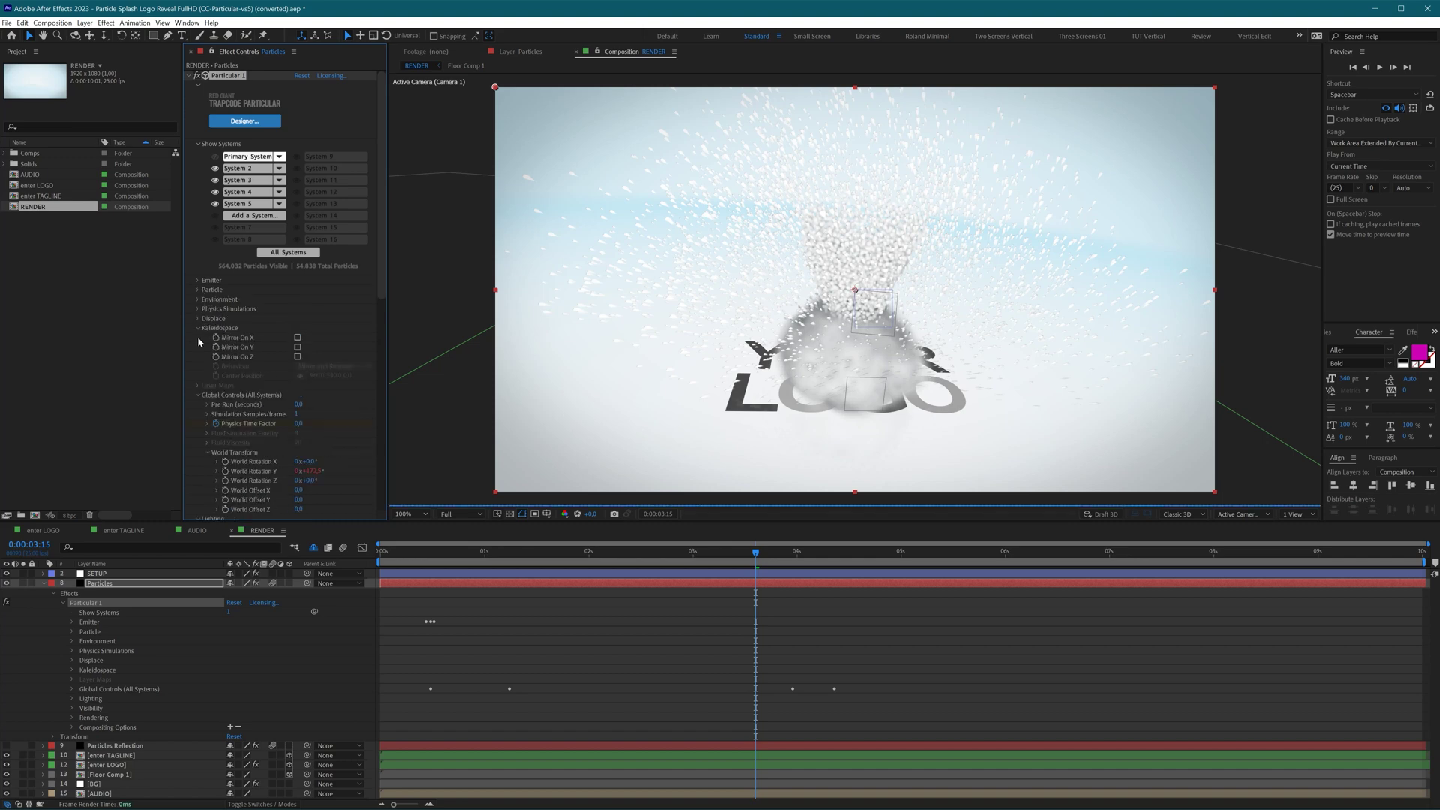
pyautogui.click(199, 329)
pyautogui.click(197, 347)
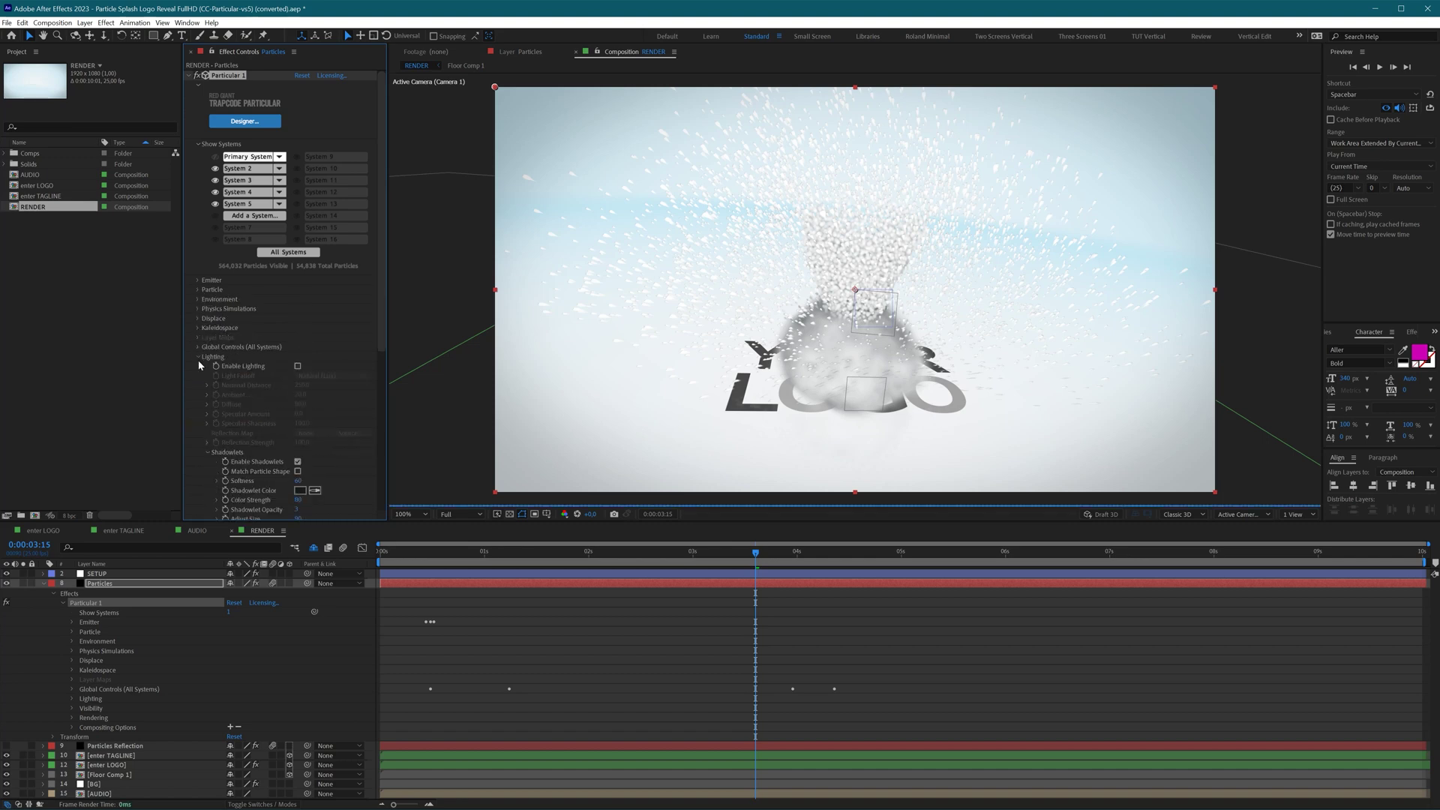
pyautogui.click(199, 358)
pyautogui.click(198, 367)
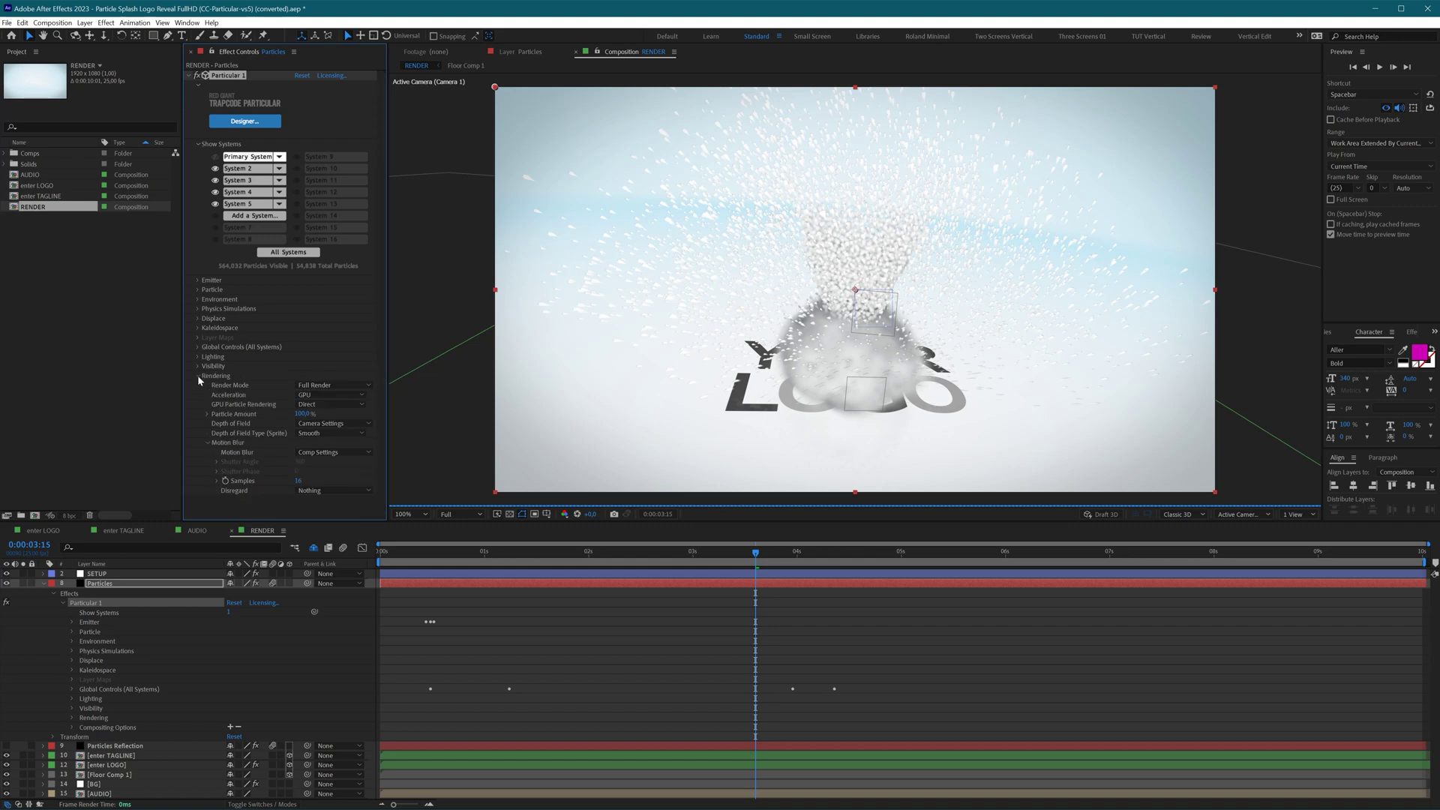
pyautogui.click(196, 375)
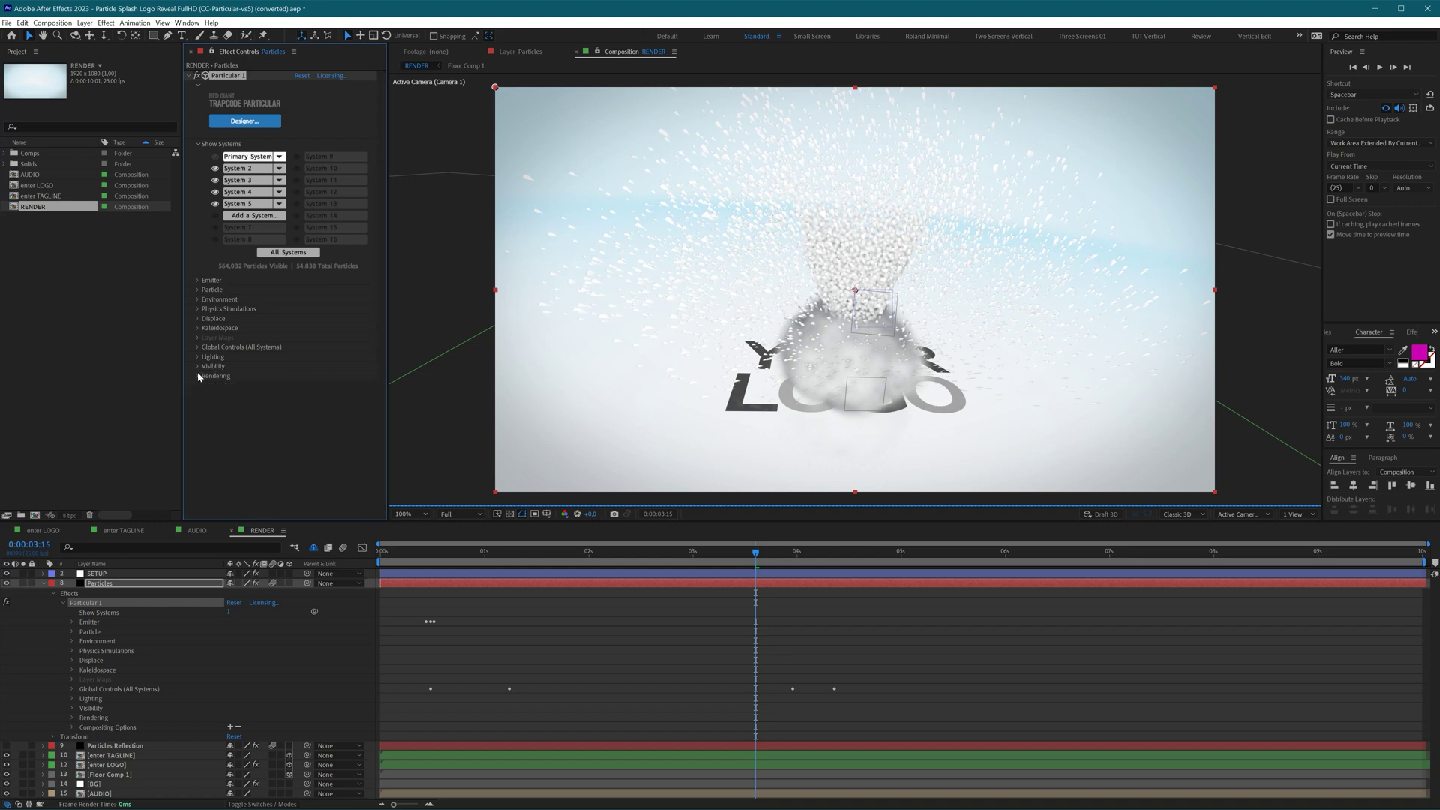
pyautogui.click(198, 279)
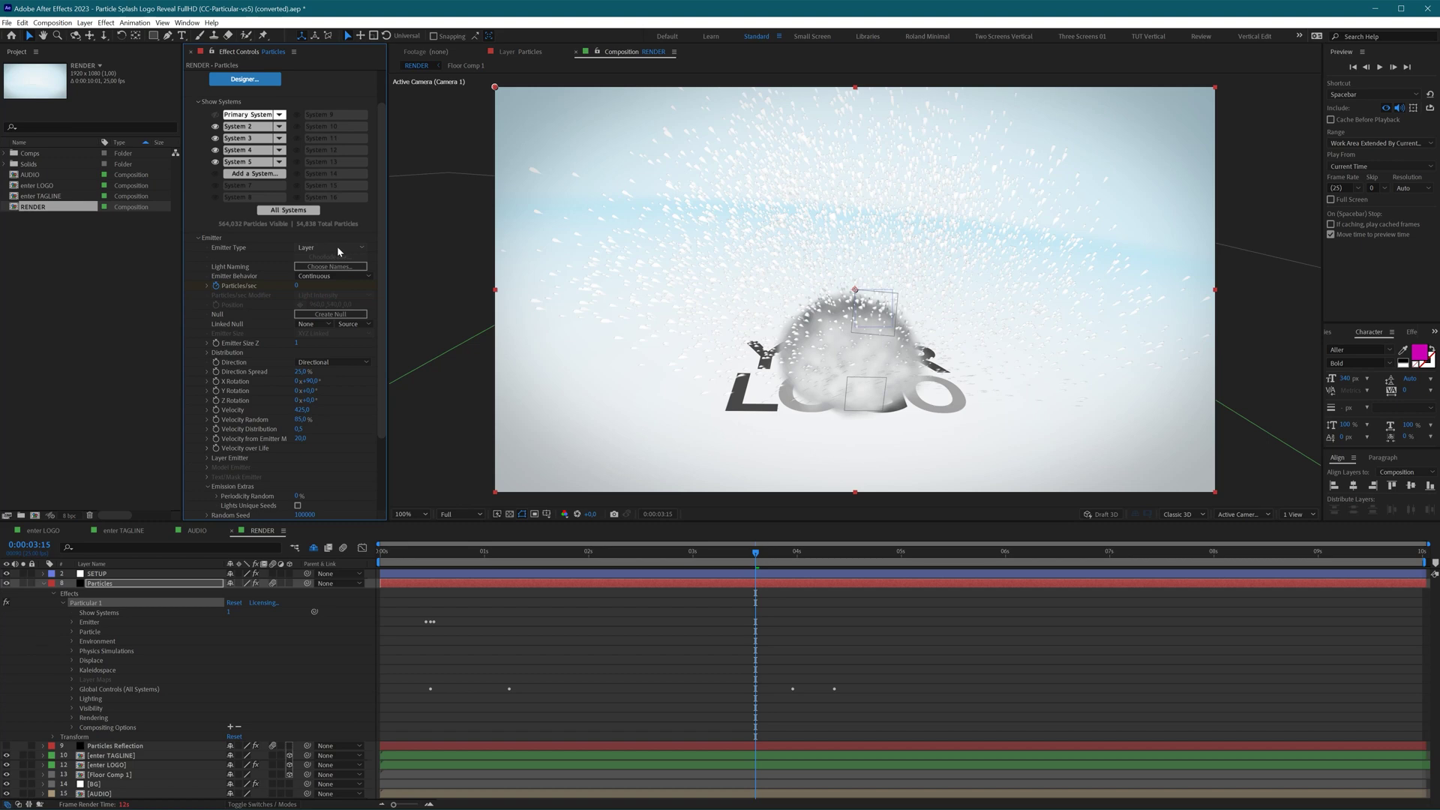
pyautogui.click(199, 238)
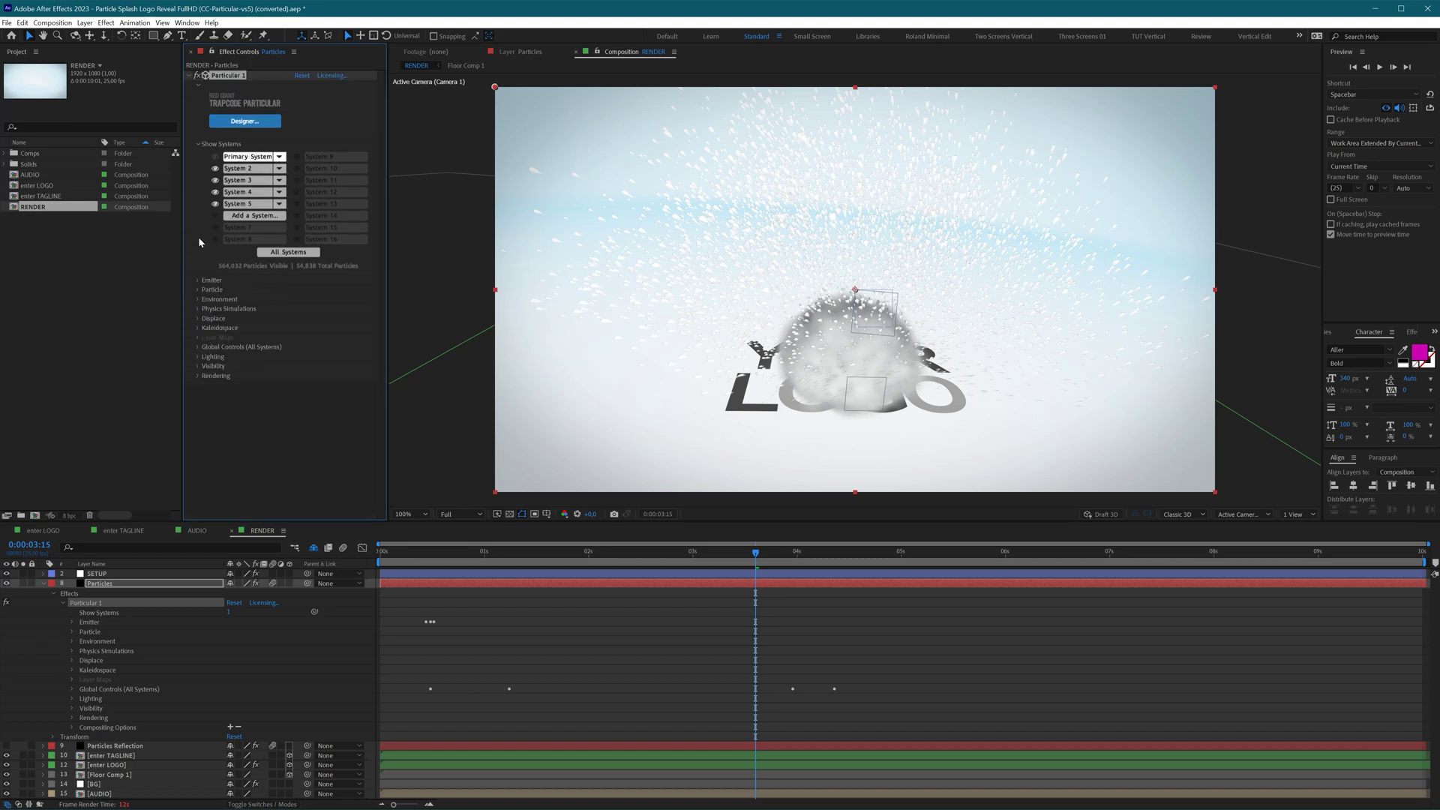
# Step: Set System 2's emitter type to Emit from Parent System and collapse its emitter settings
pyautogui.click(243, 169)
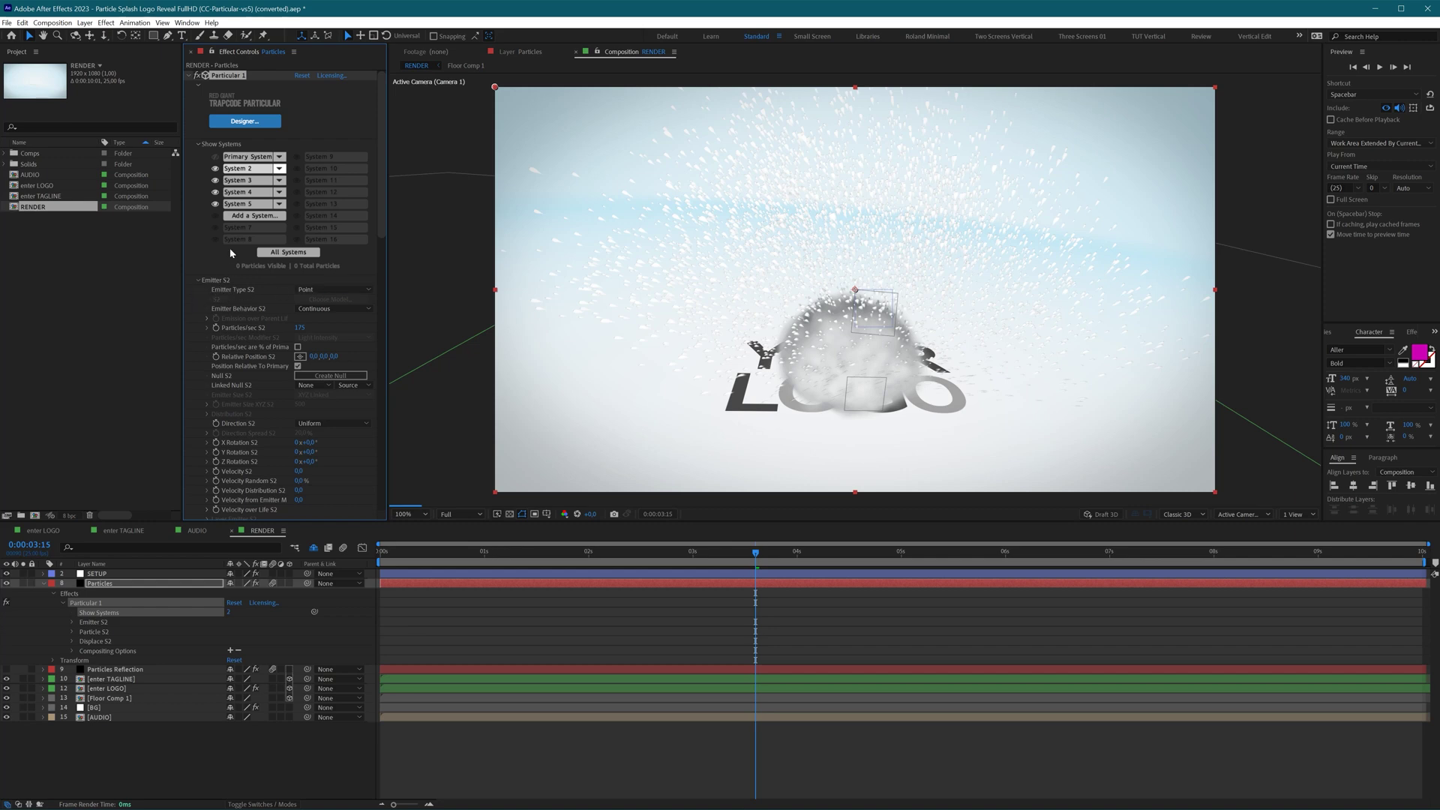
pyautogui.click(318, 290)
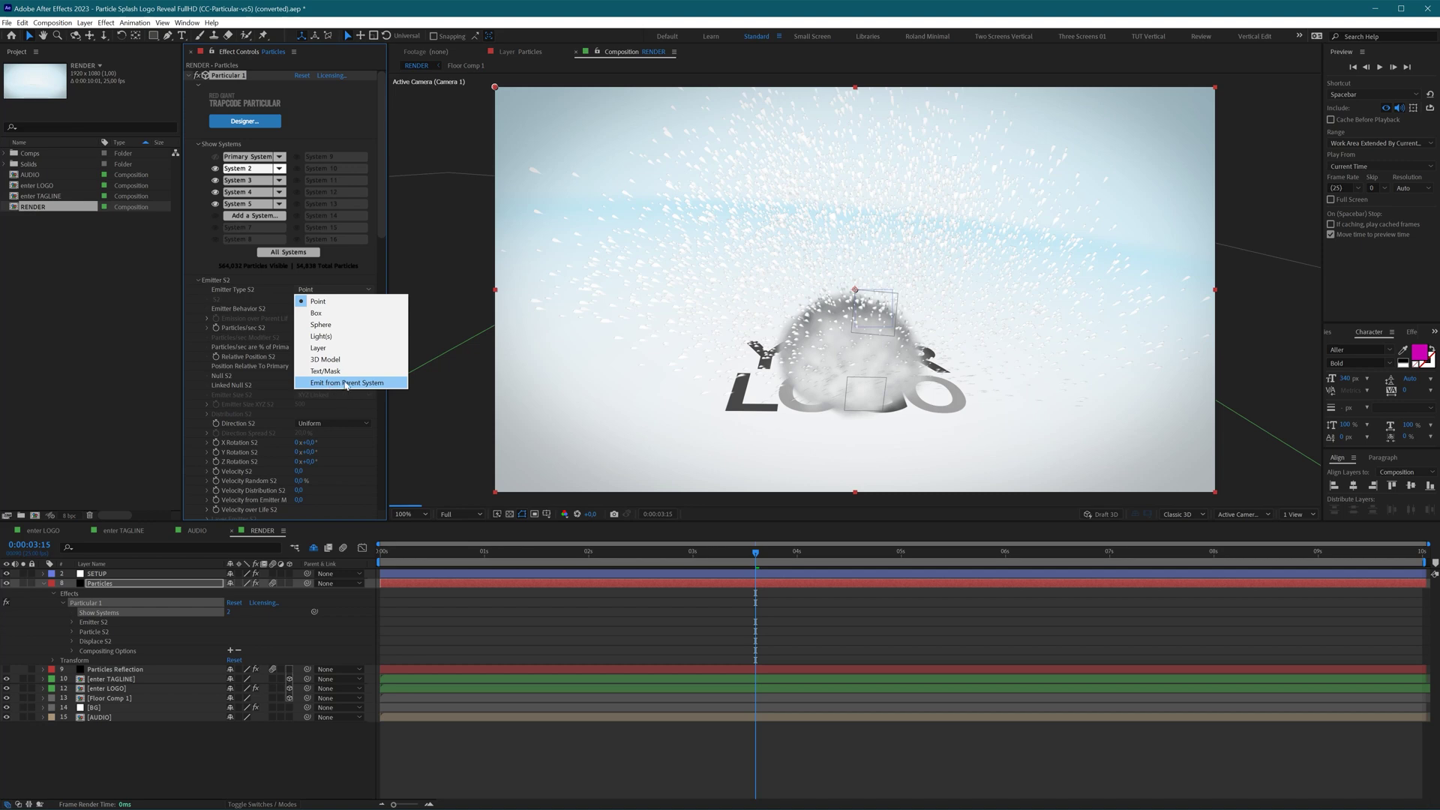
pyautogui.click(319, 301)
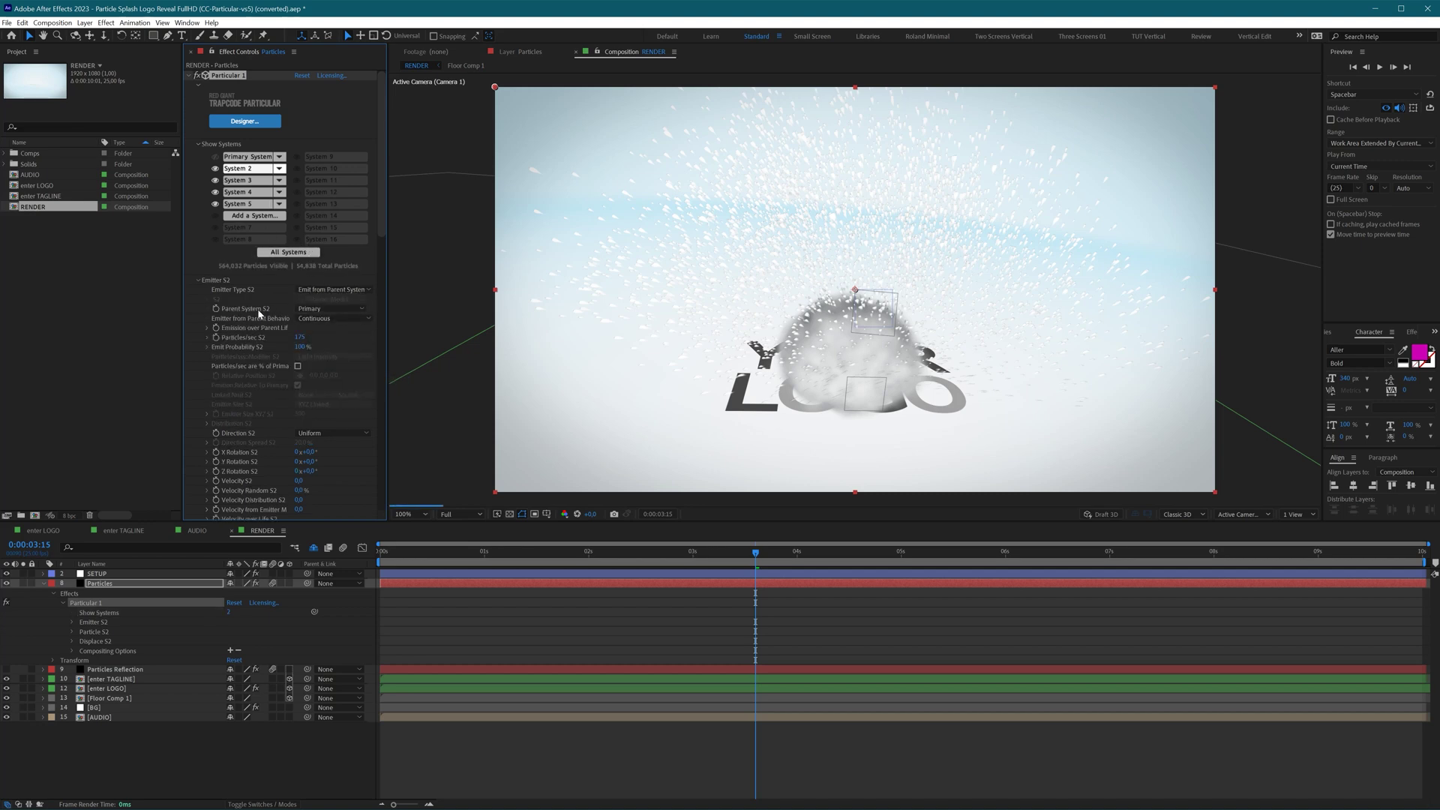
pyautogui.click(198, 280)
# Step: Set System 3's emitter type to Layer in its emitter settings
pyautogui.click(242, 181)
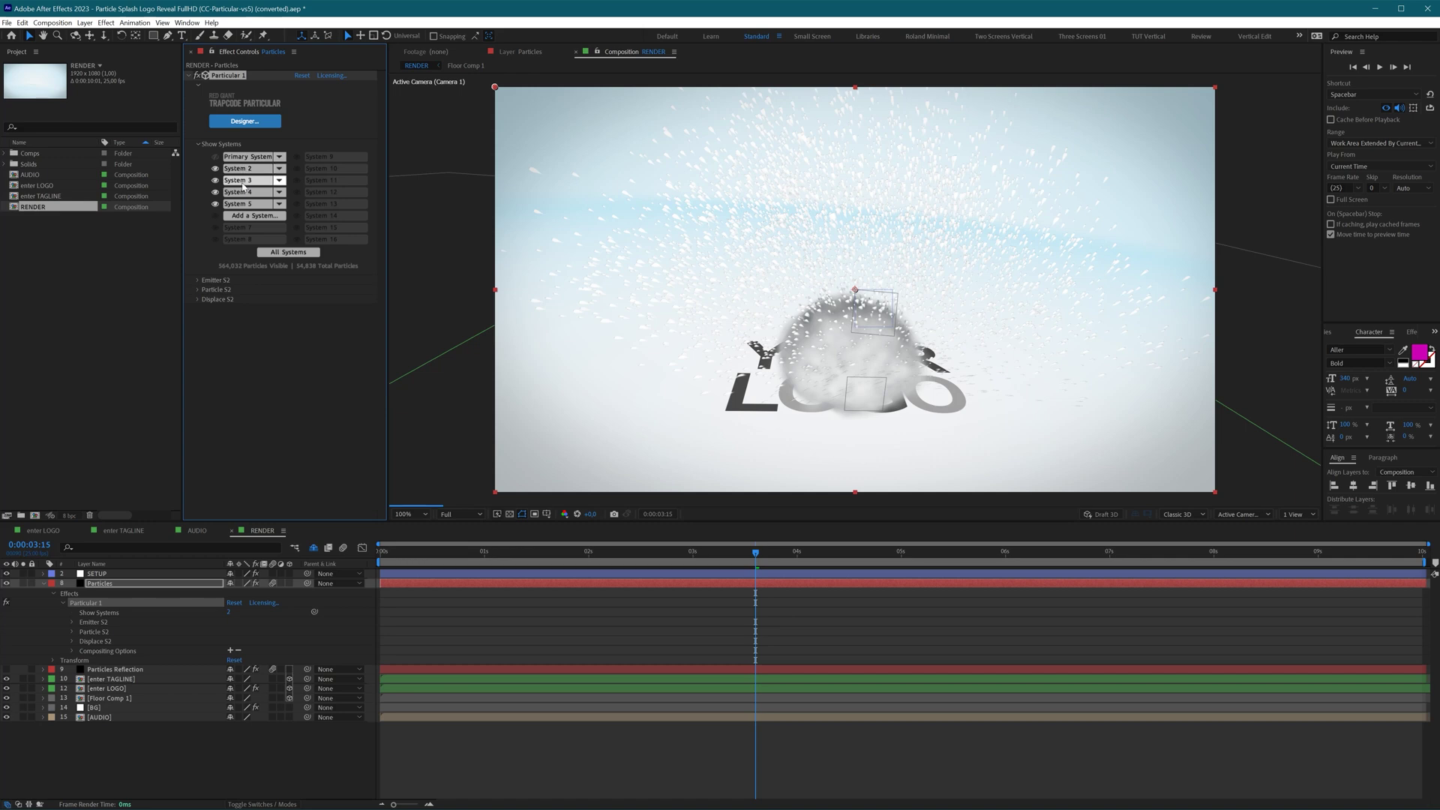
pyautogui.click(199, 280)
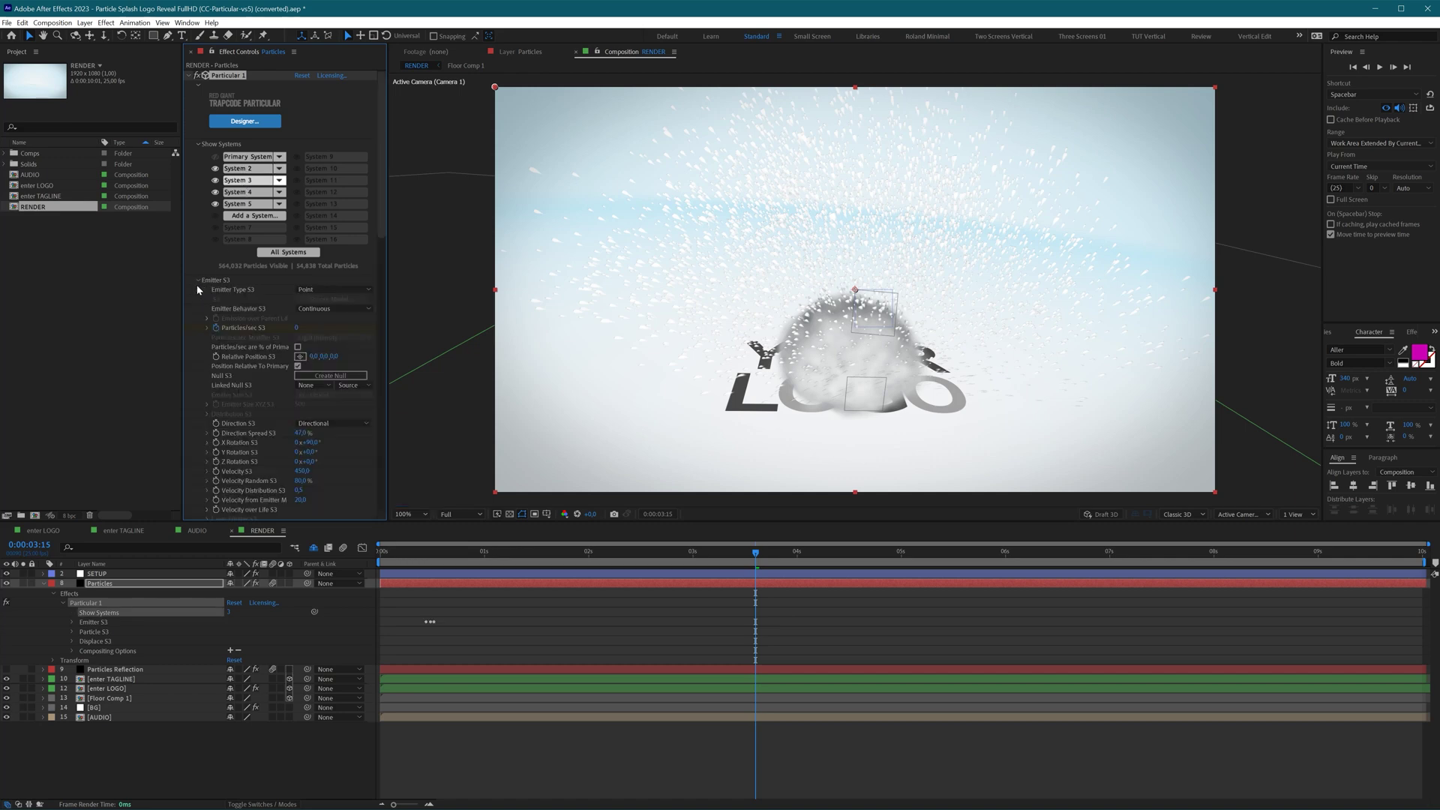
pyautogui.click(316, 290)
pyautogui.click(327, 350)
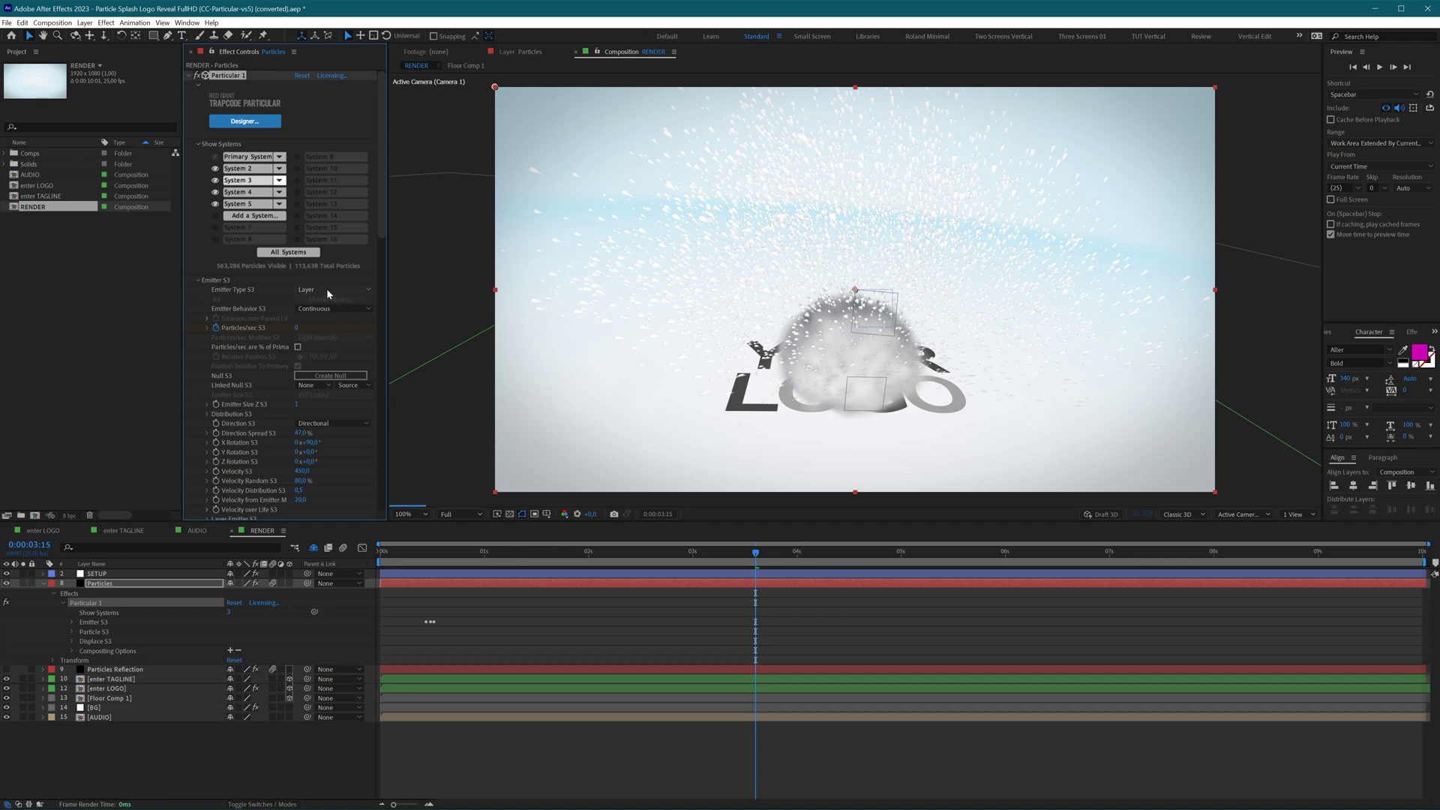
# Step: Collapse System 3's emitter settings and set System 4's emitter type to Layer
pyautogui.click(199, 280)
pyautogui.click(249, 193)
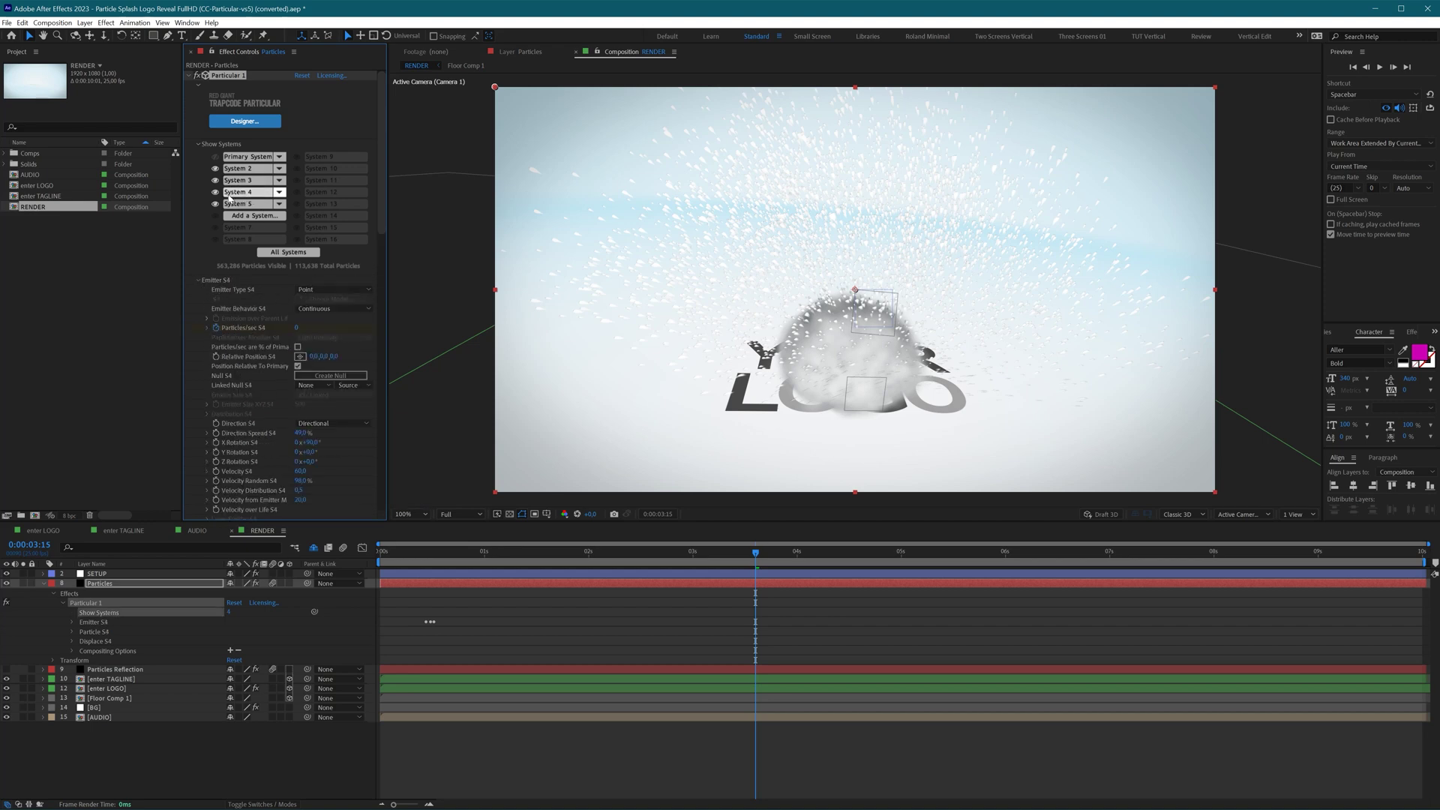
pyautogui.click(330, 290)
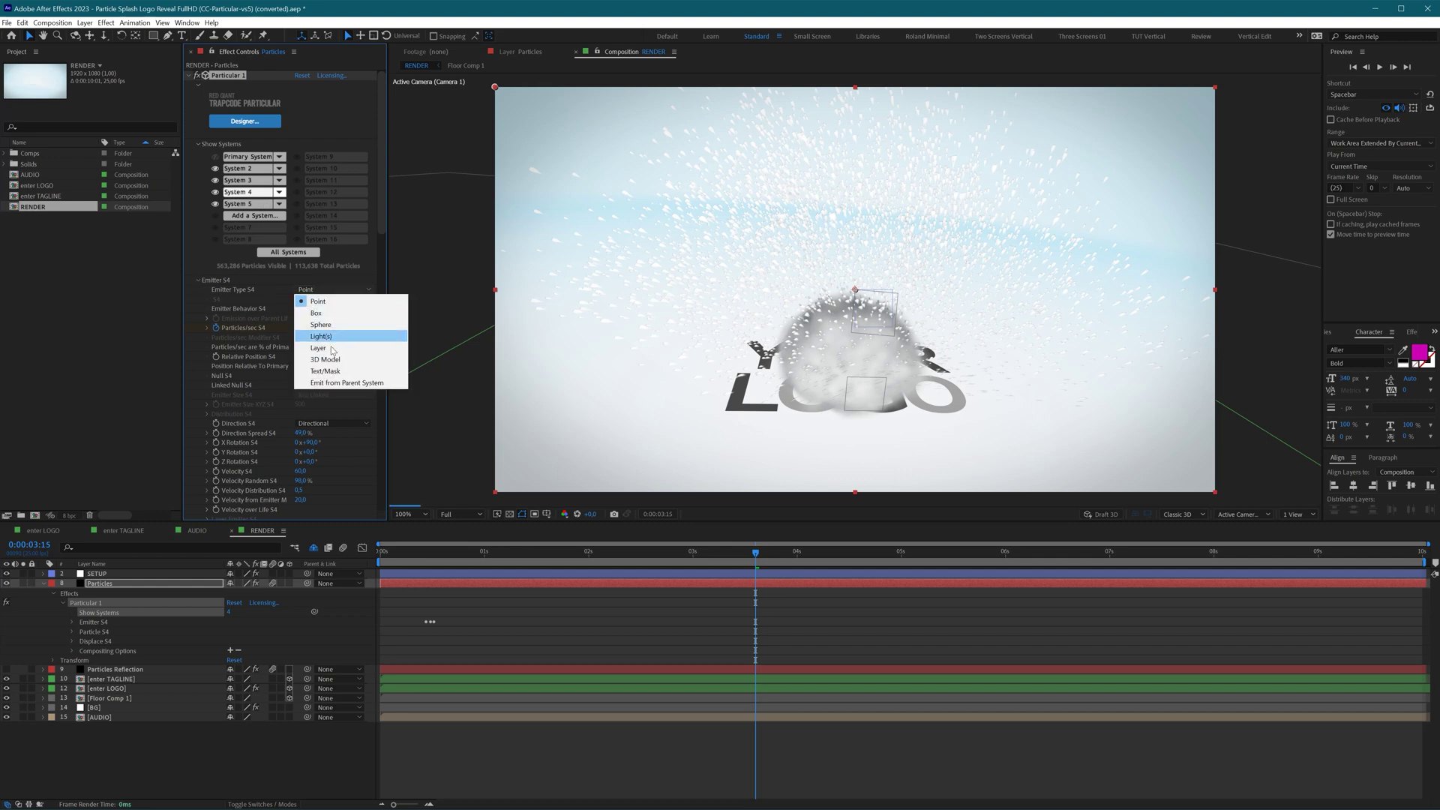
pyautogui.click(332, 348)
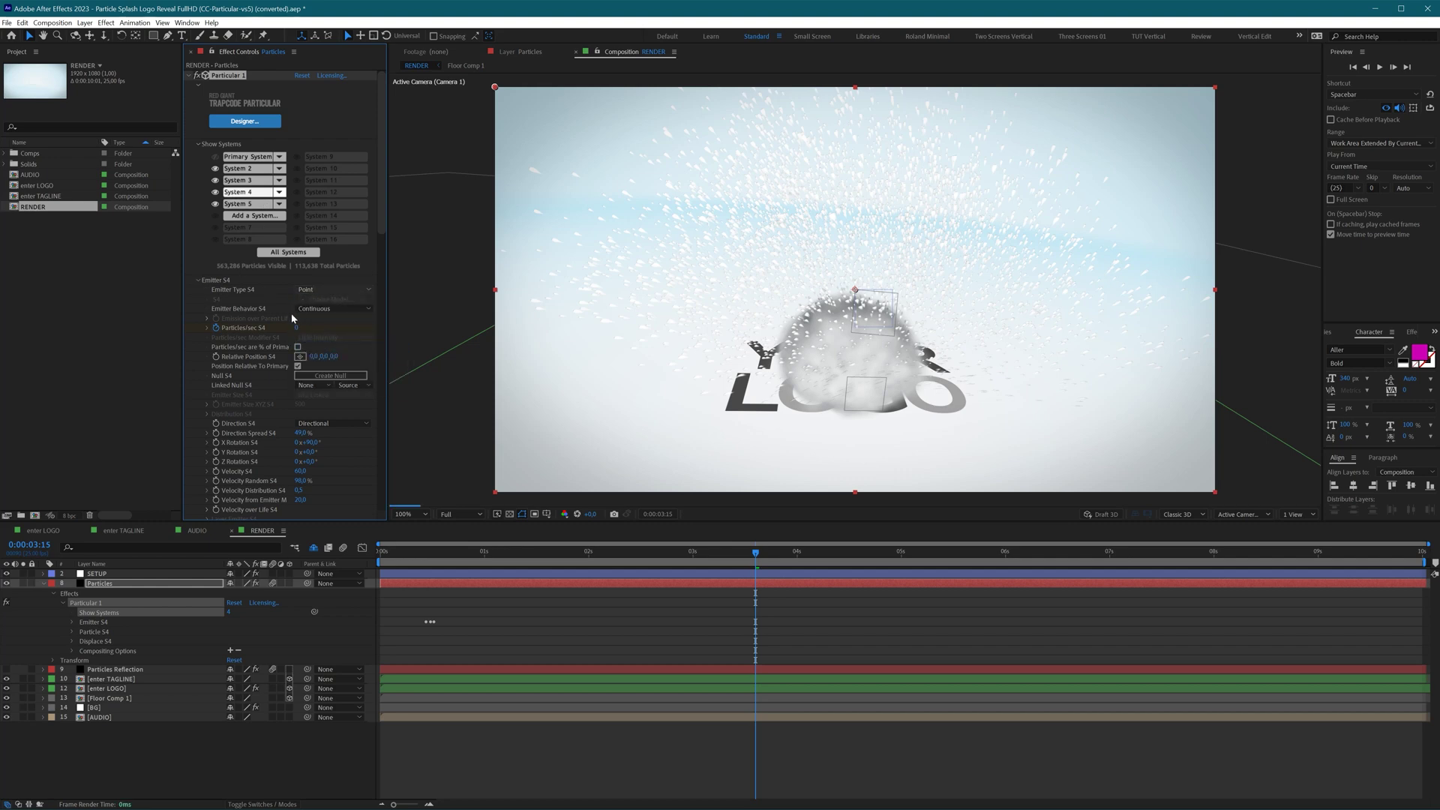
# Step: Display System 5's emitter settings and set its emitter type to Layer
pyautogui.click(236, 204)
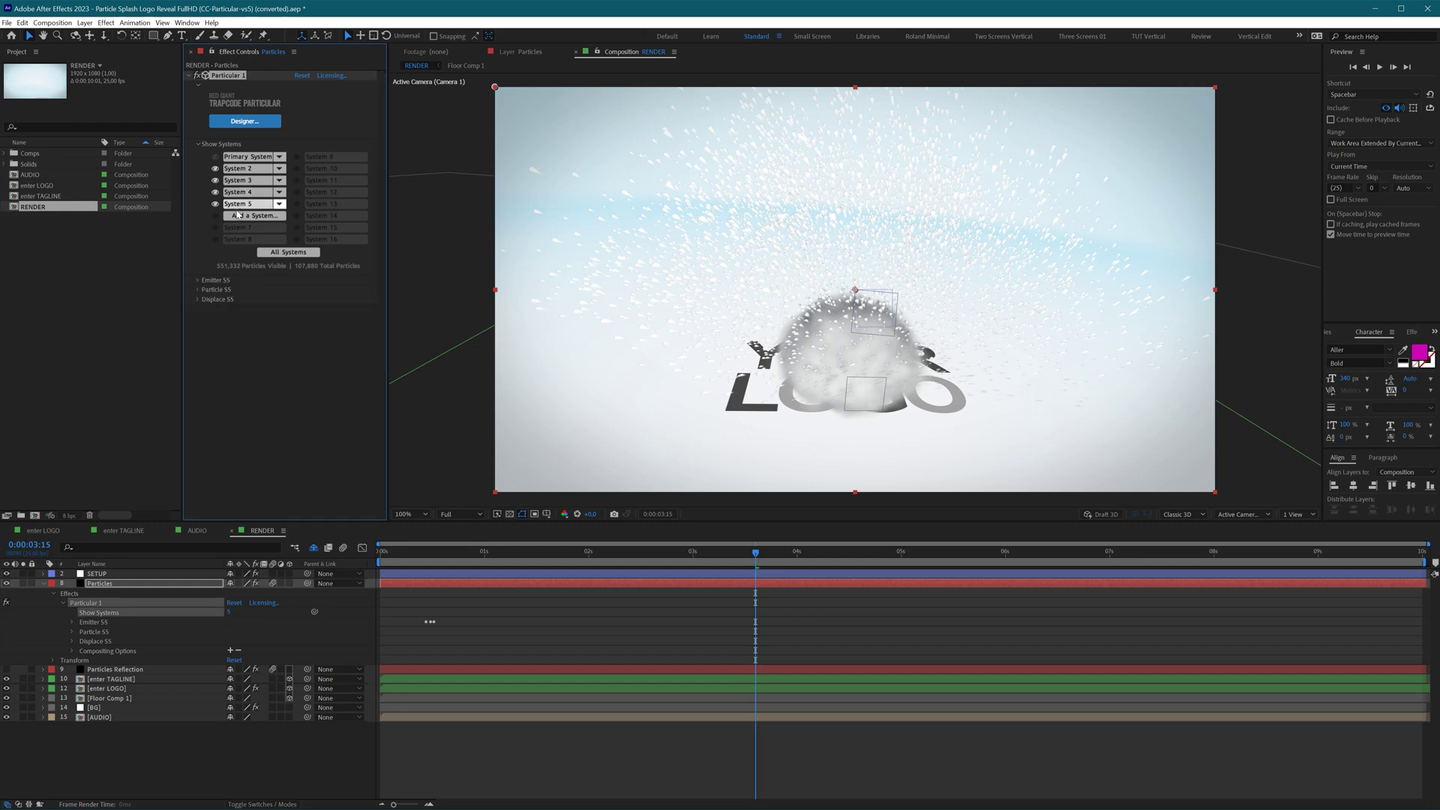
pyautogui.click(198, 280)
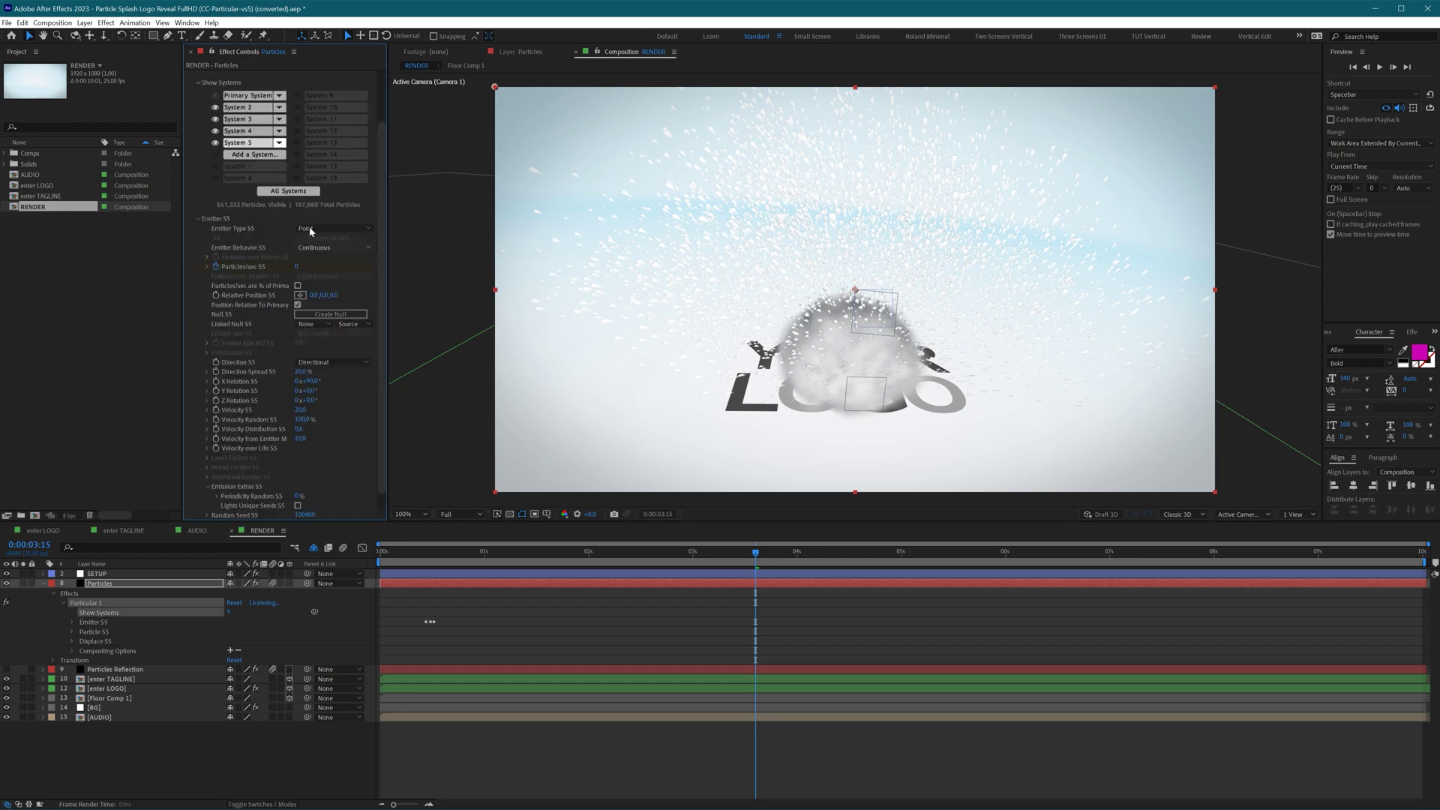
pyautogui.click(333, 228)
pyautogui.press('Escape')
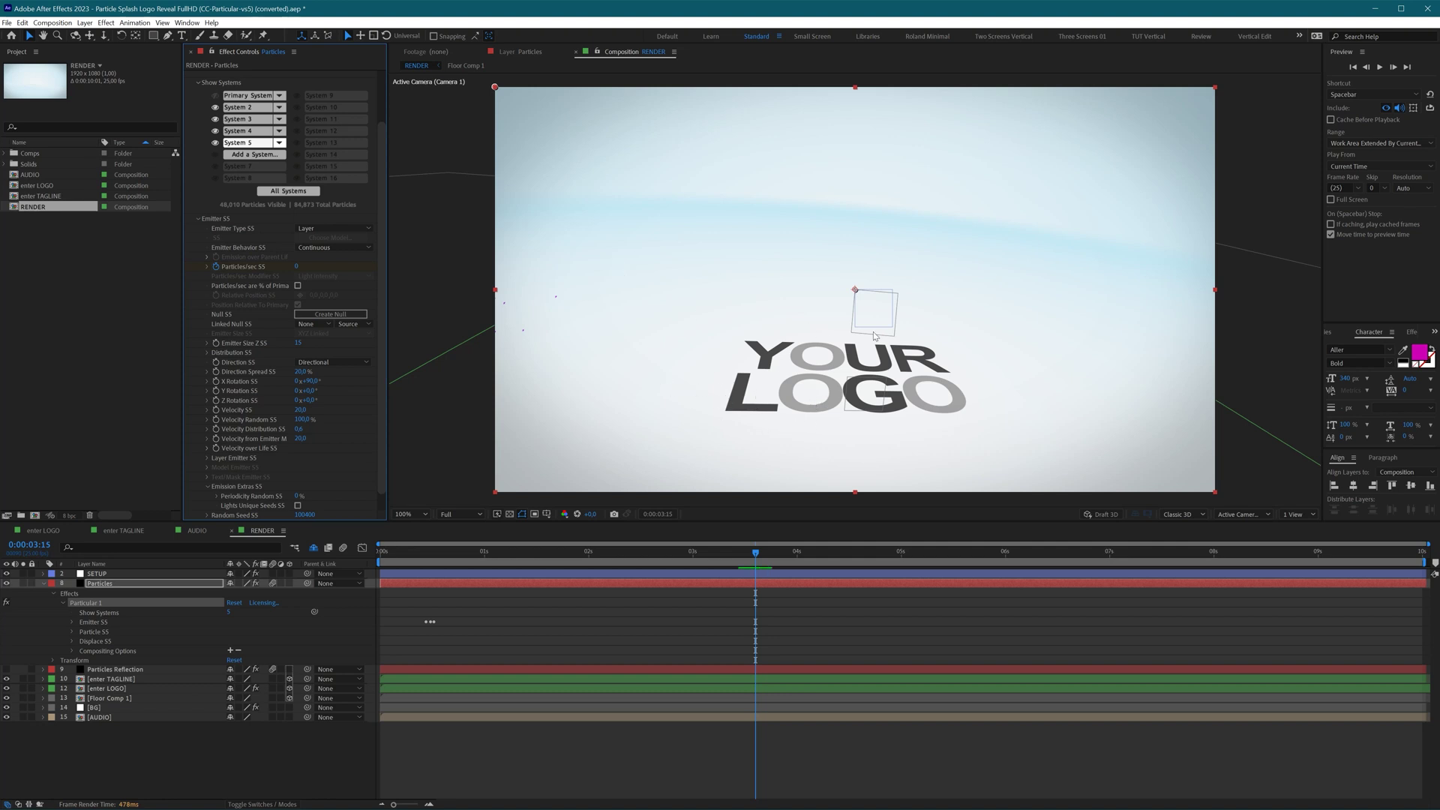
# Step: Collapse the Particles layer's properties in the timeline and create a linked null for the Primary System's emitter
pyautogui.click(43, 585)
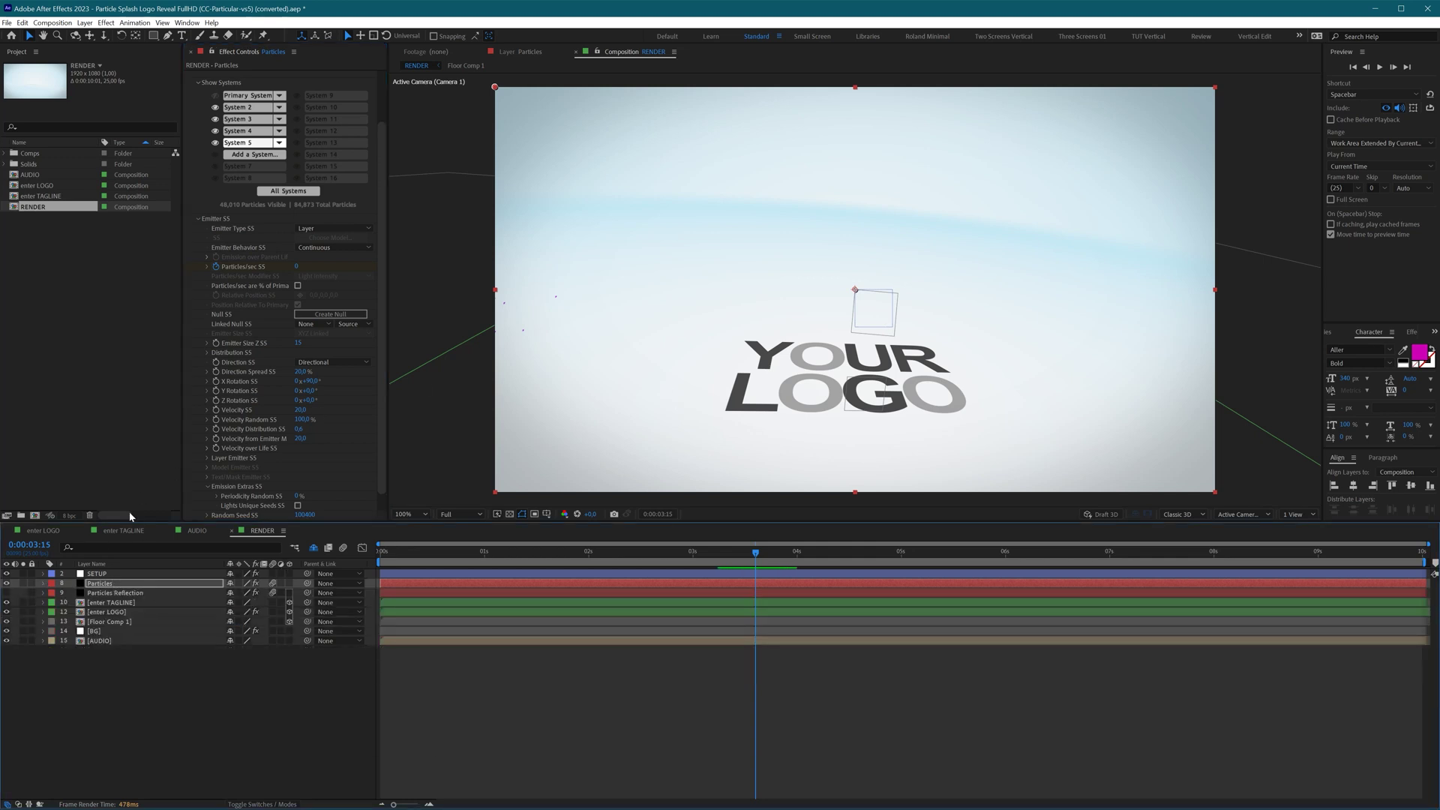
pyautogui.press('Return')
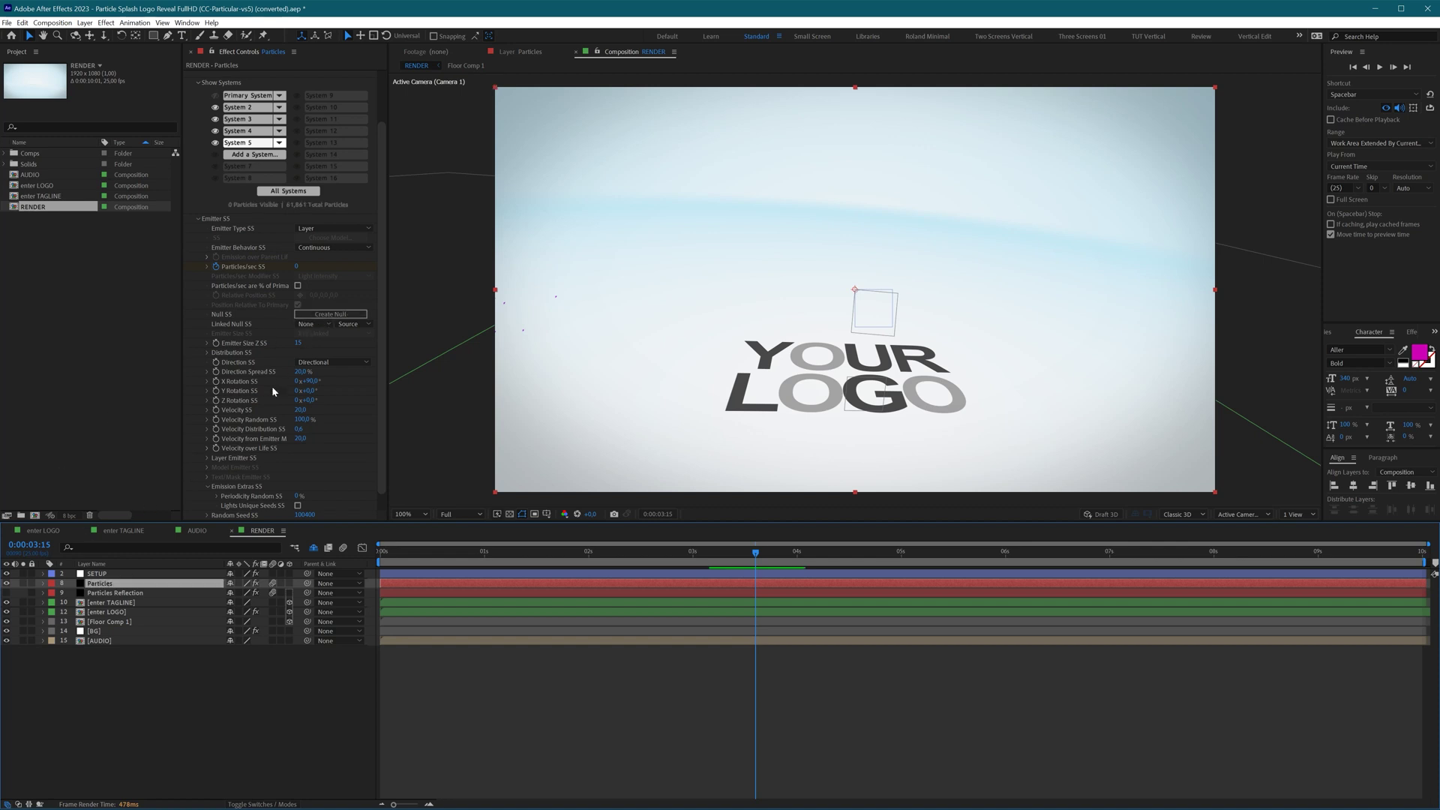
pyautogui.scroll(3, 204, 241)
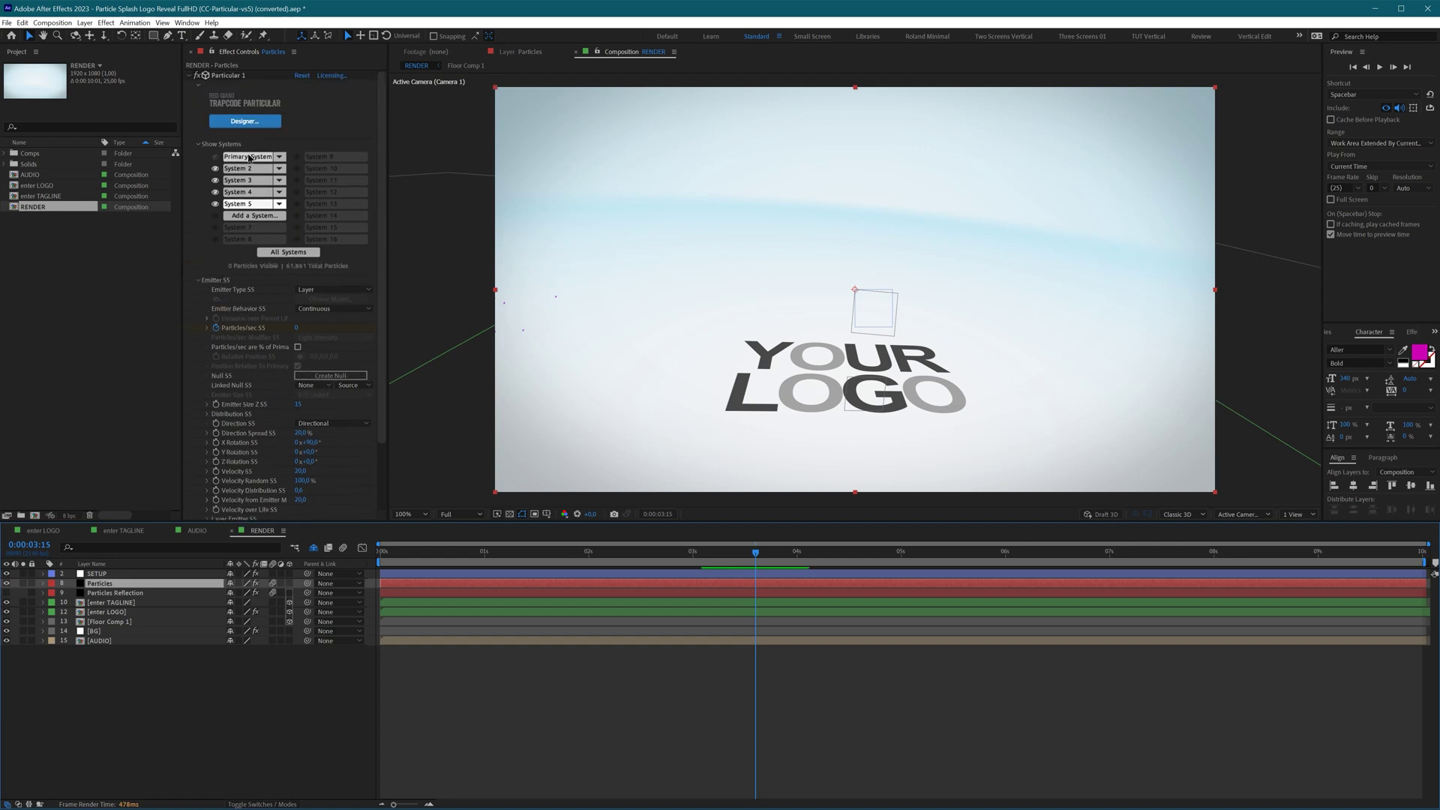
pyautogui.click(249, 157)
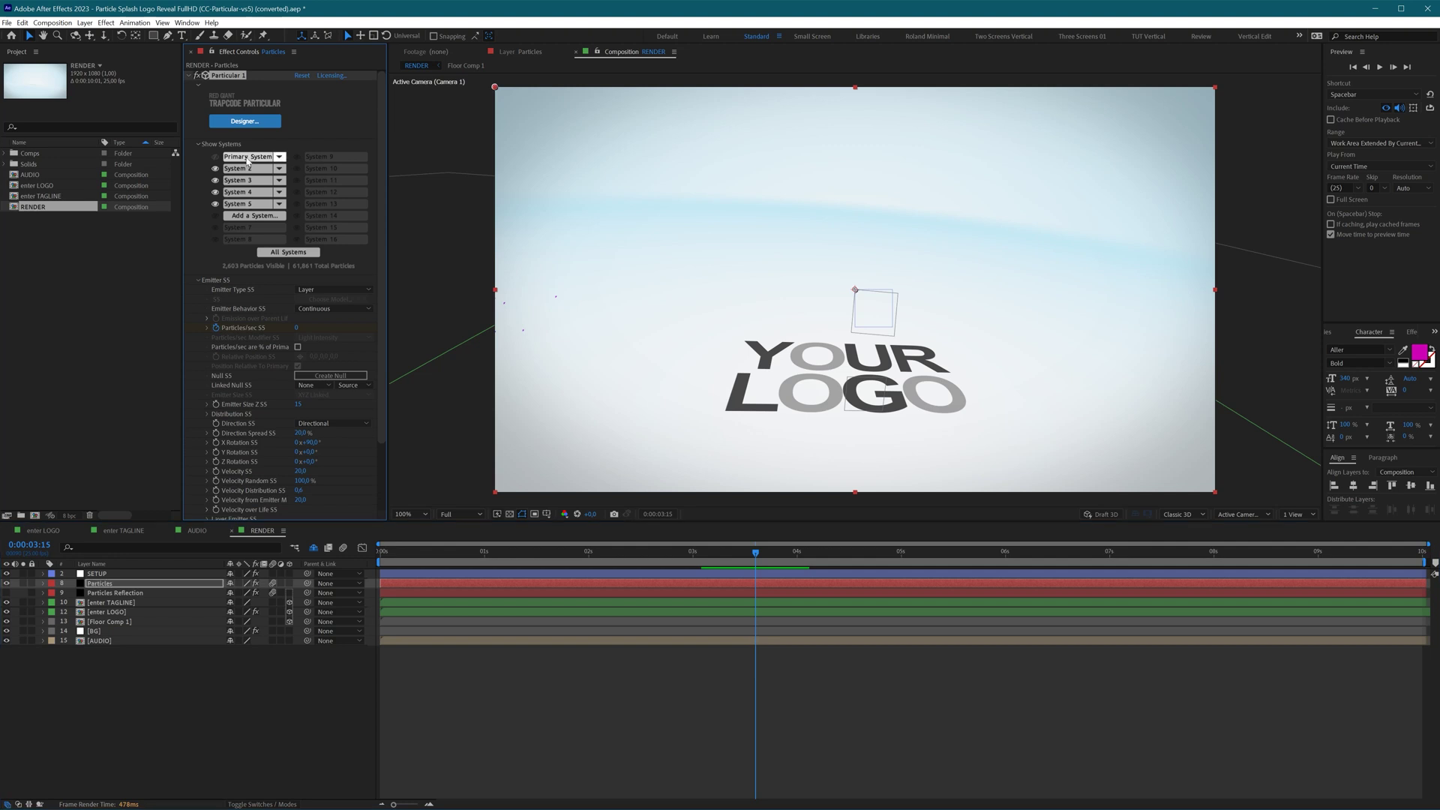
pyautogui.click(198, 280)
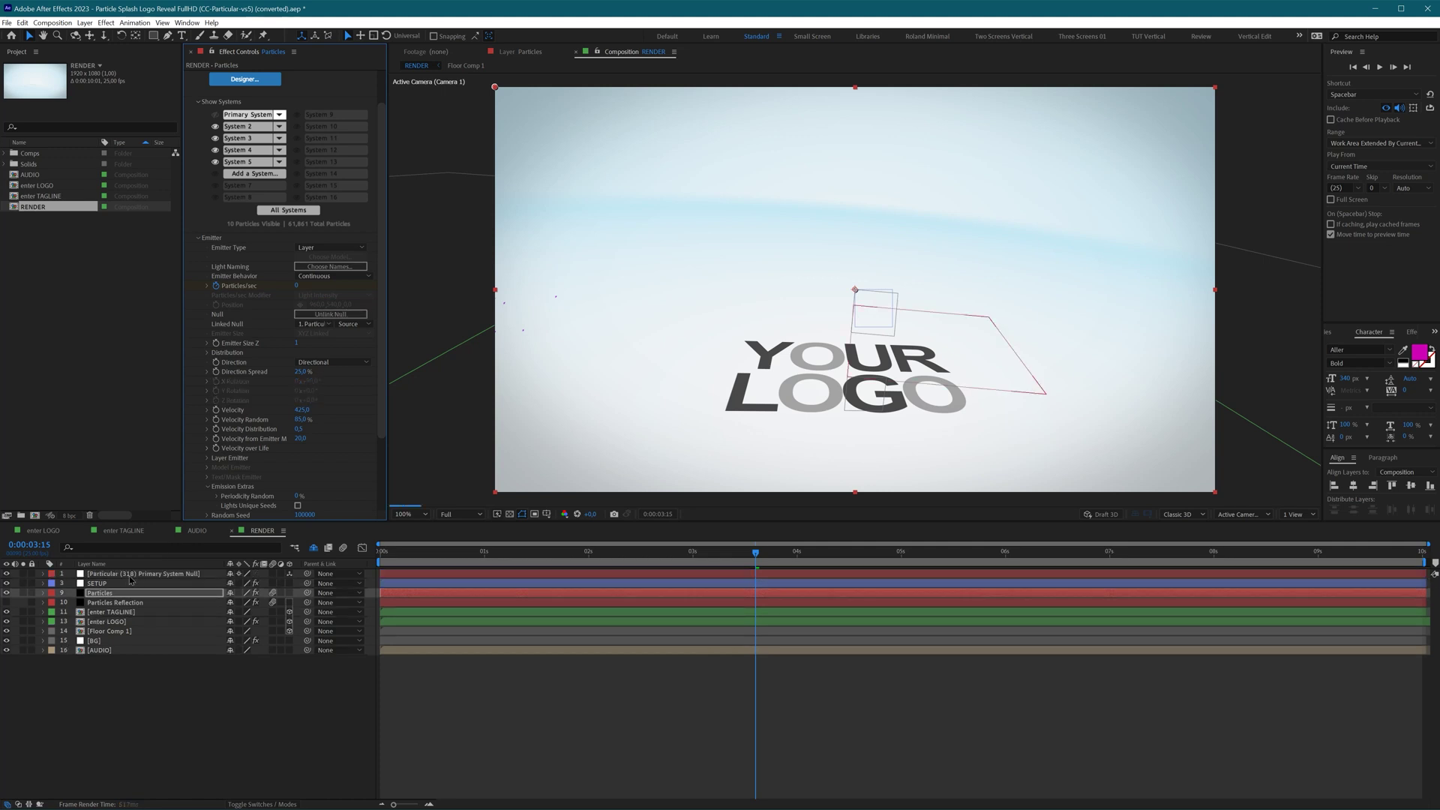
# Step: Set the Primary System null's position to -960, 0, 540 to realign the particle emitter with the logo
pyautogui.click(129, 575)
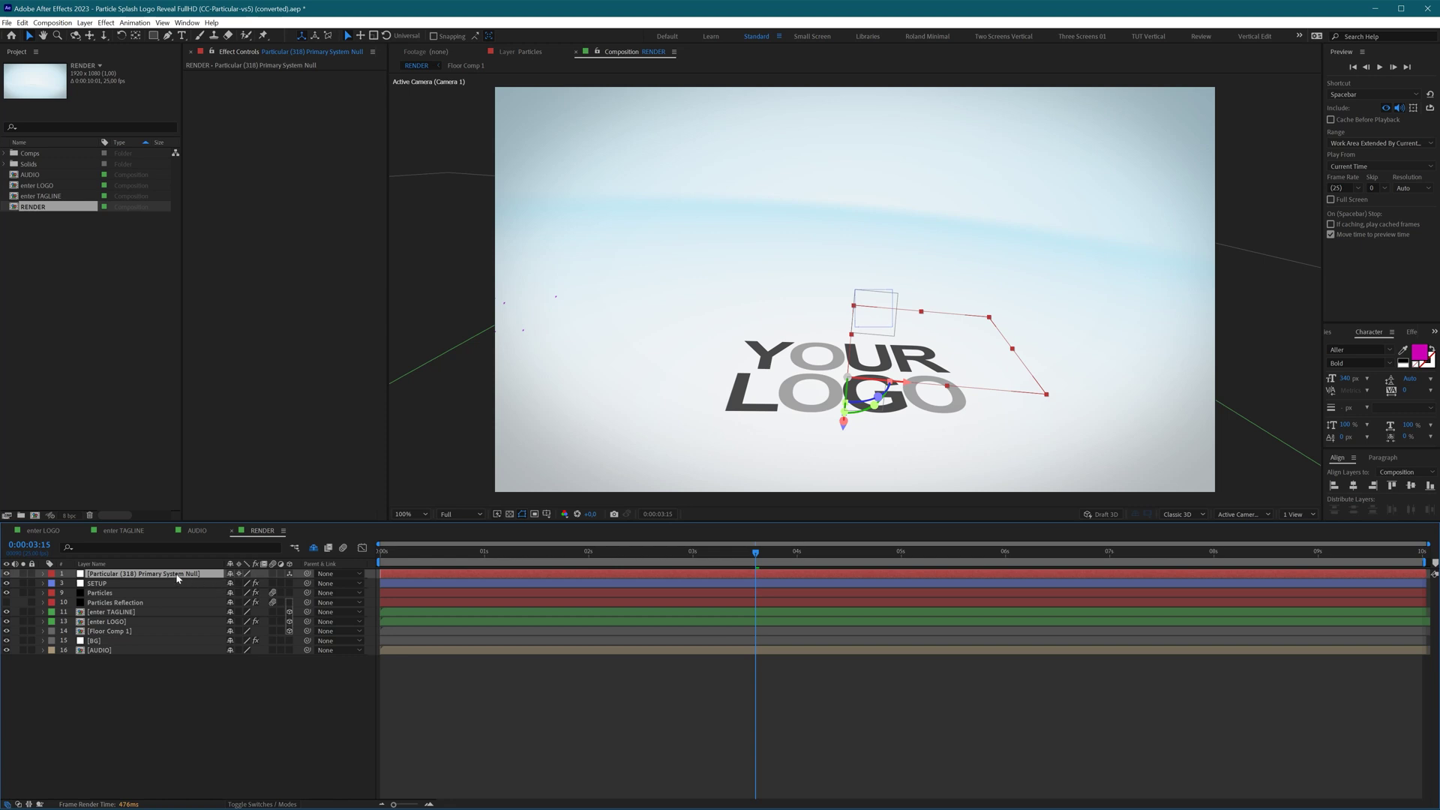
pyautogui.press('p')
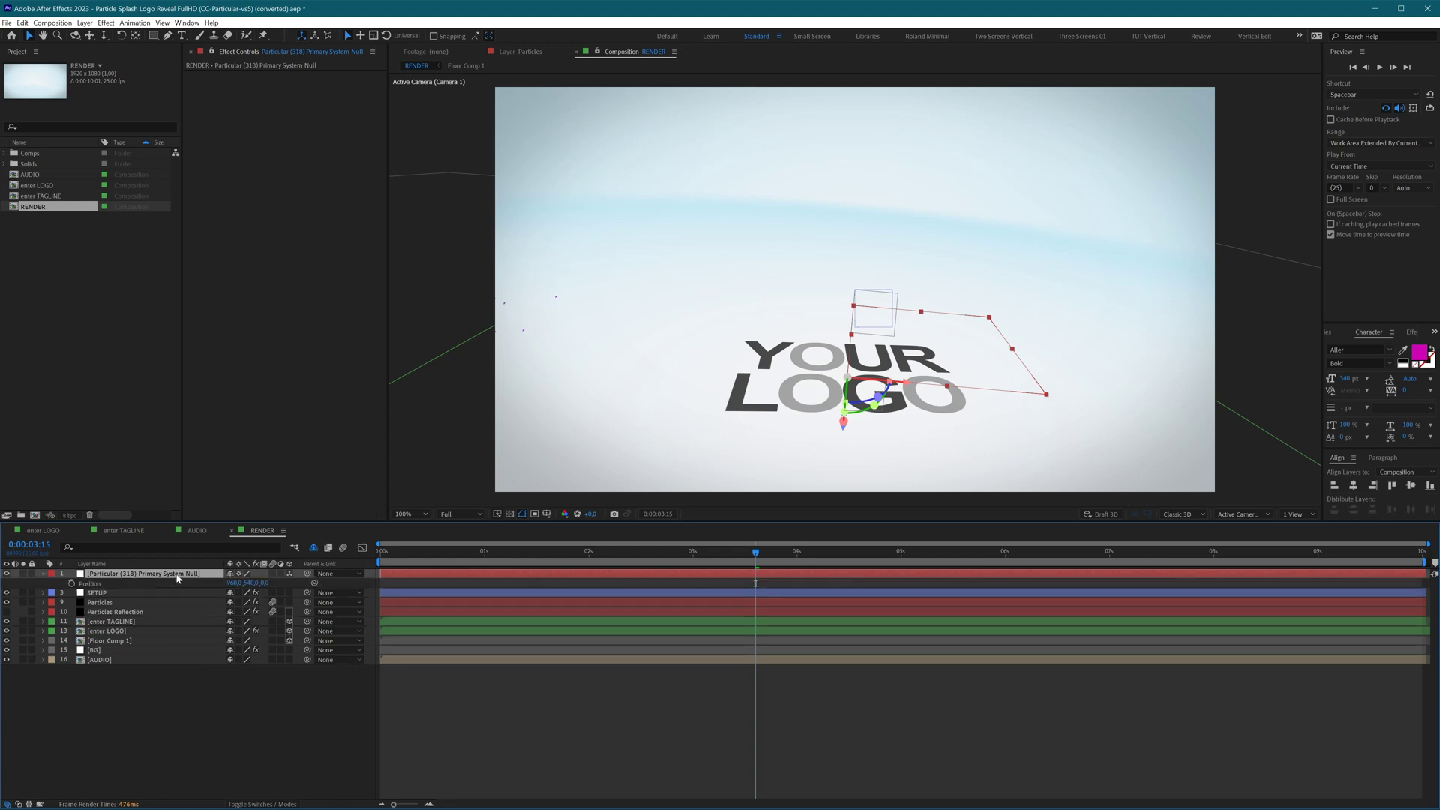
pyautogui.click(244, 585)
pyautogui.press('Right')
pyautogui.write('-')
pyautogui.press('Return')
pyautogui.click(255, 583)
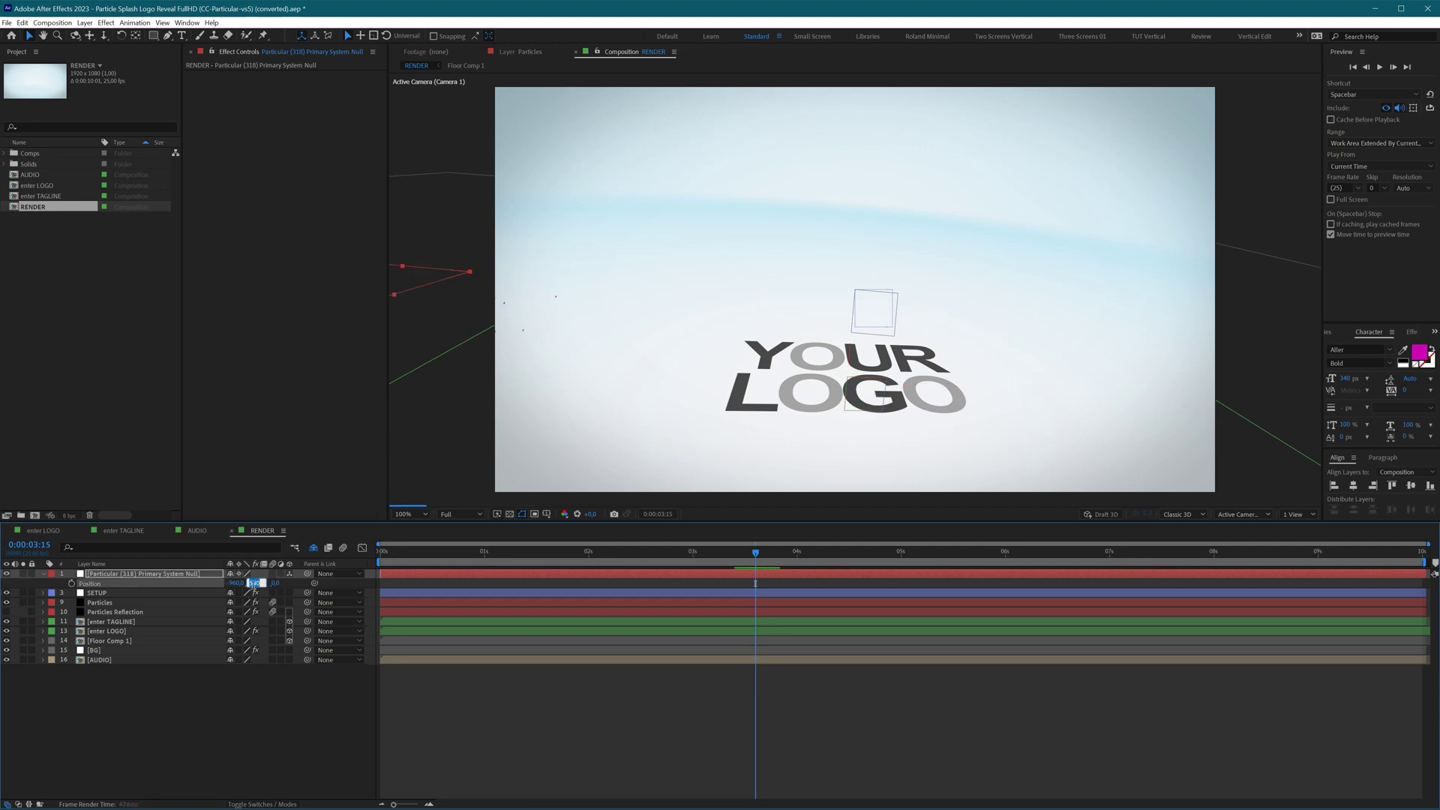
pyautogui.write('0')
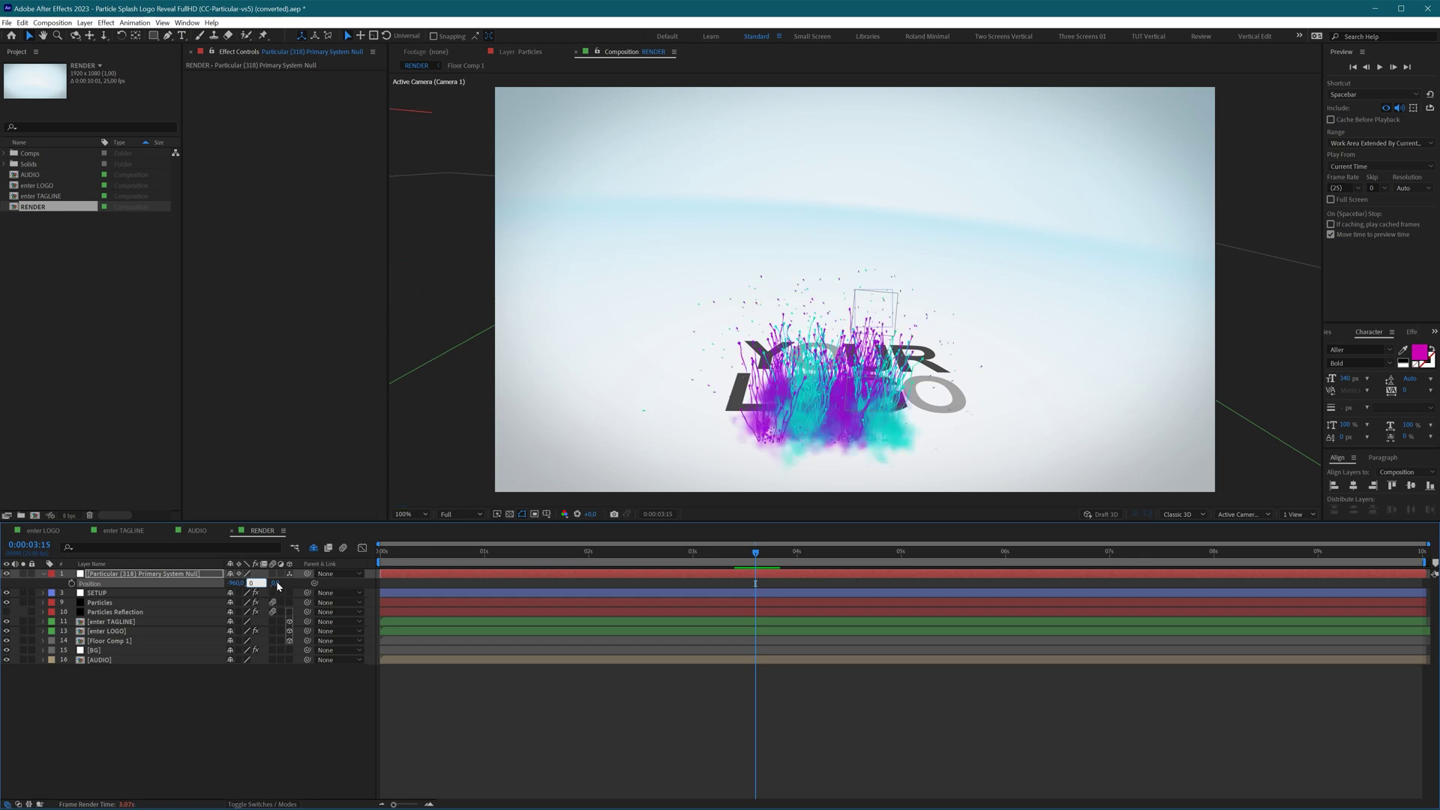
pyautogui.press('Tab')
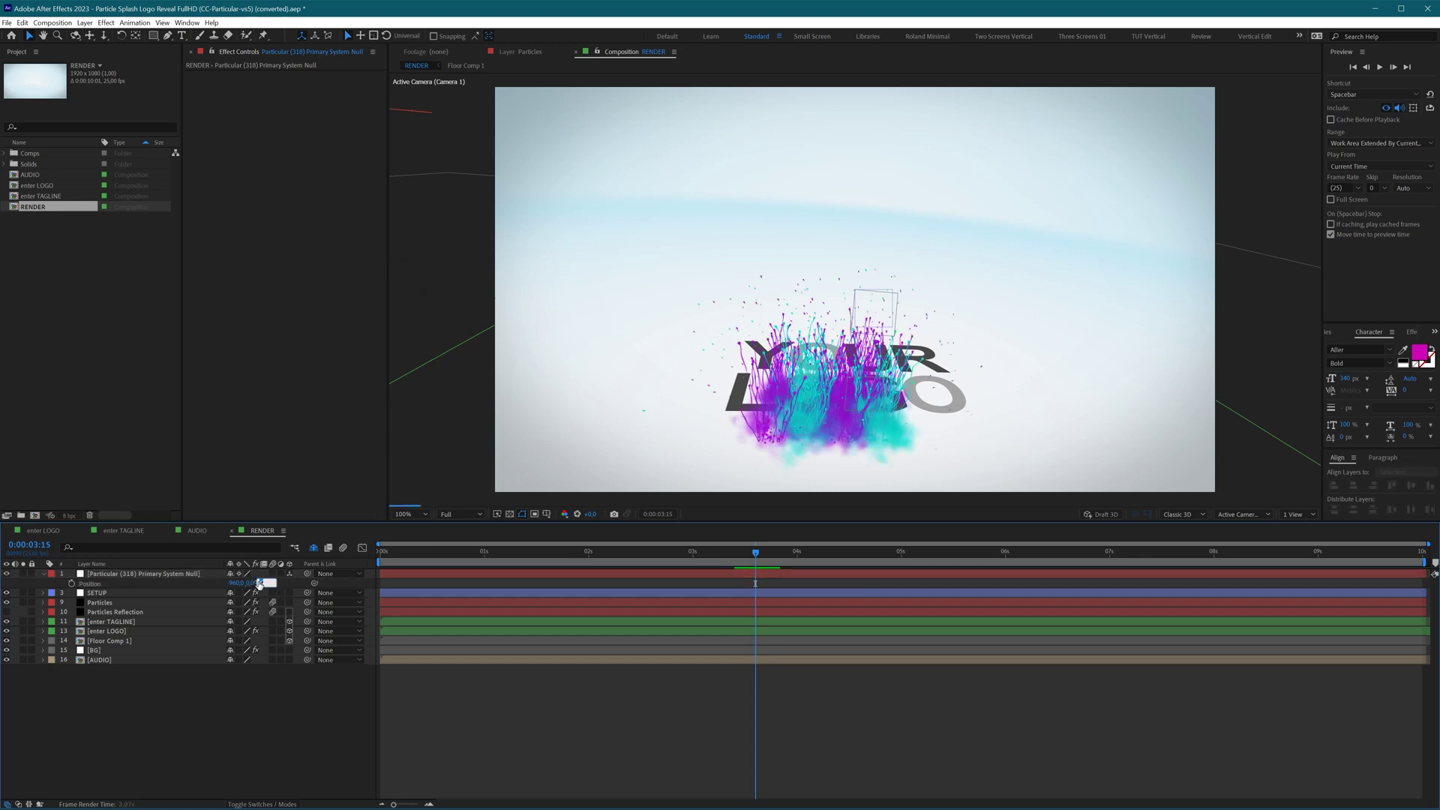
pyautogui.press('Return')
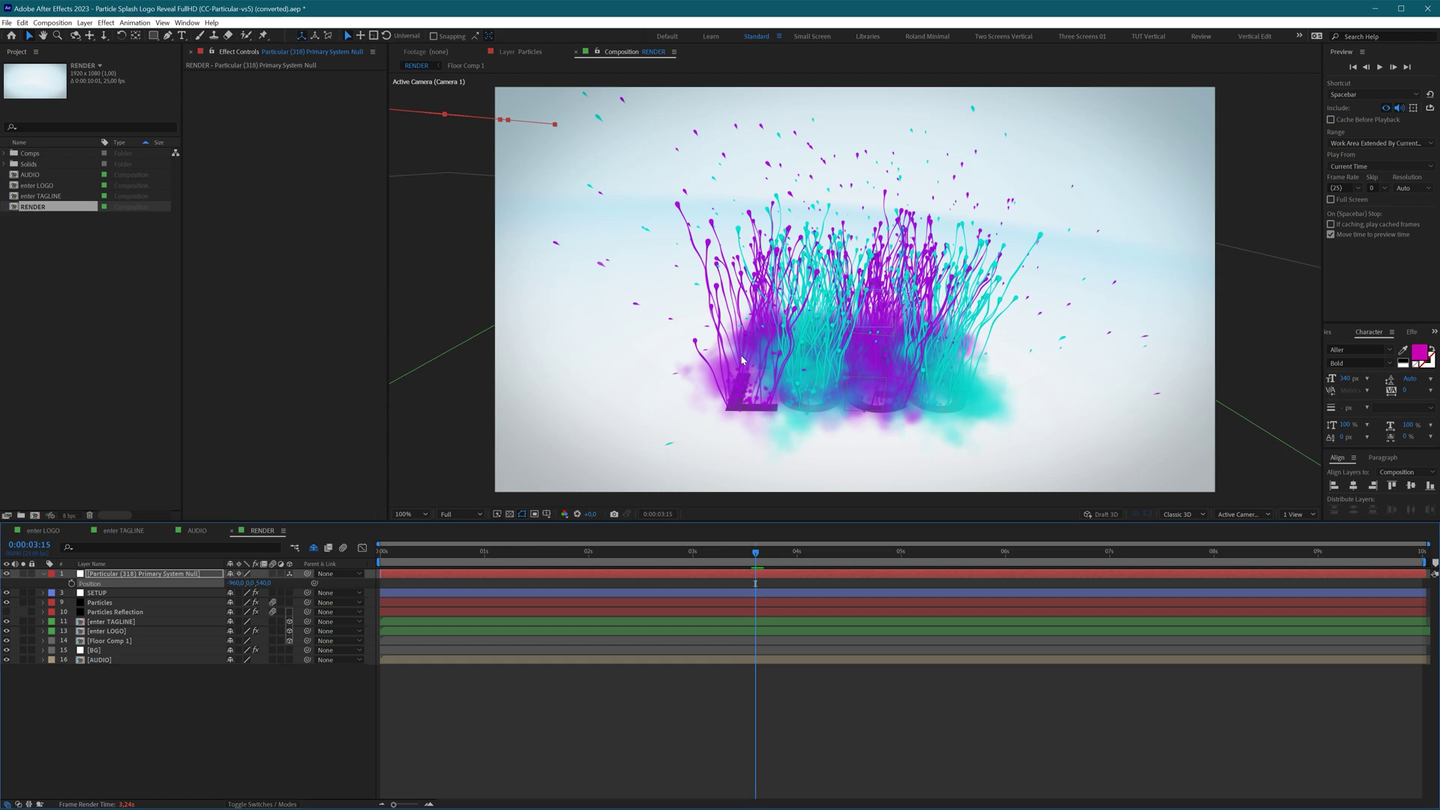
# Step: Select the Particles Reflection layer to display its effect settings
pyautogui.click(112, 603)
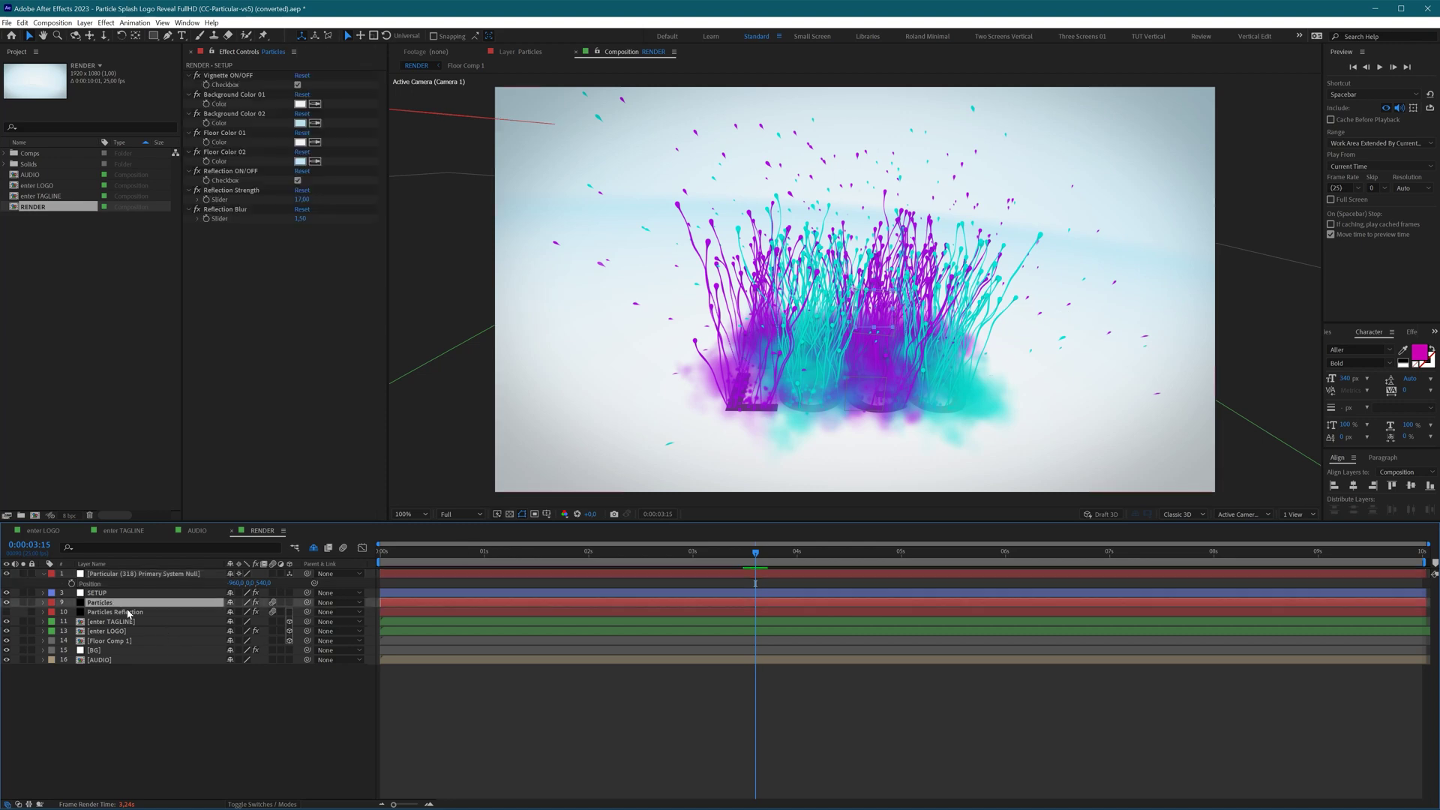
pyautogui.click(121, 613)
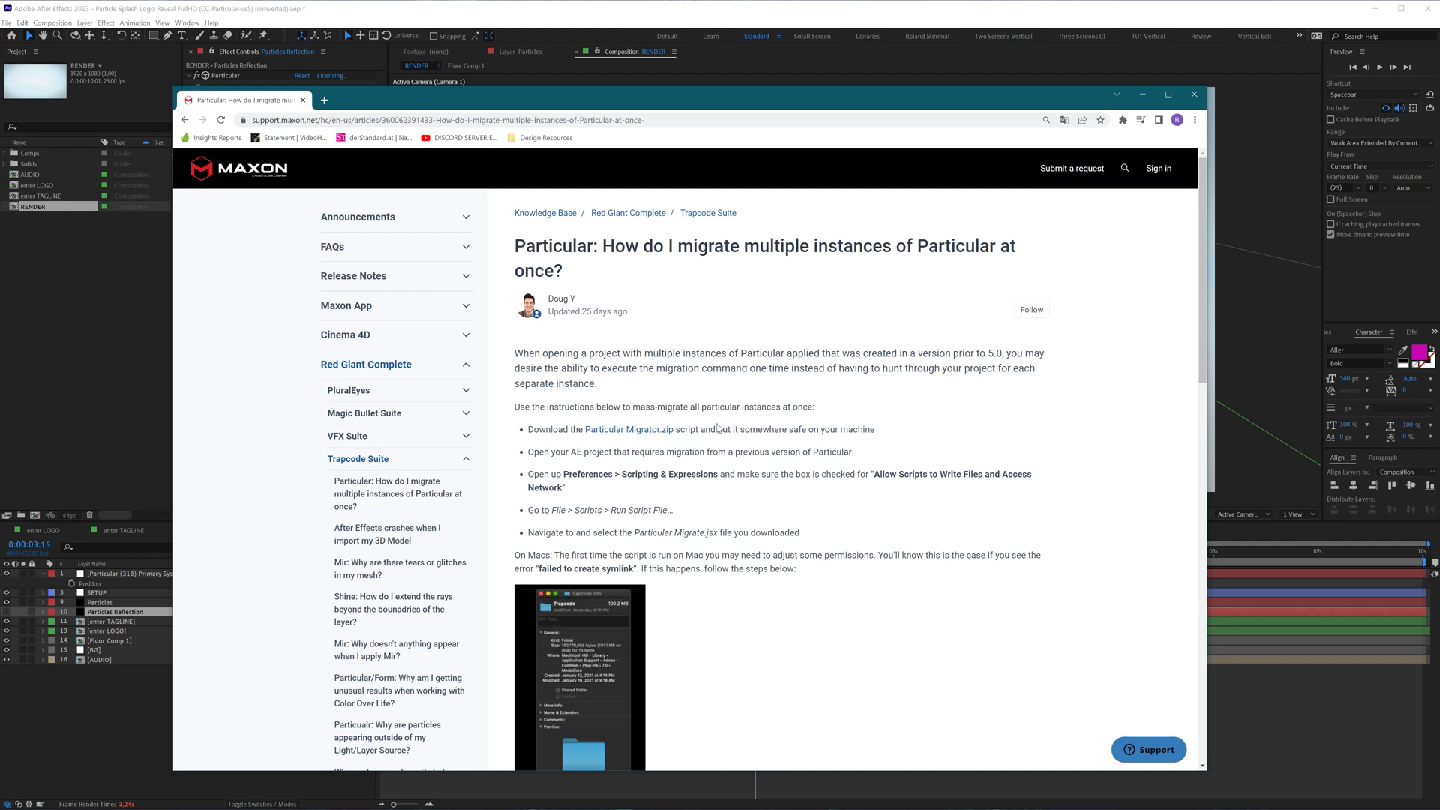
# Step: Review the Maxon support article in the browser on migrating multiple Particular instances with the migrator script, and return to After Effects
pyautogui.scroll(-1, 720, 425)
pyautogui.scroll(-2, 720, 426)
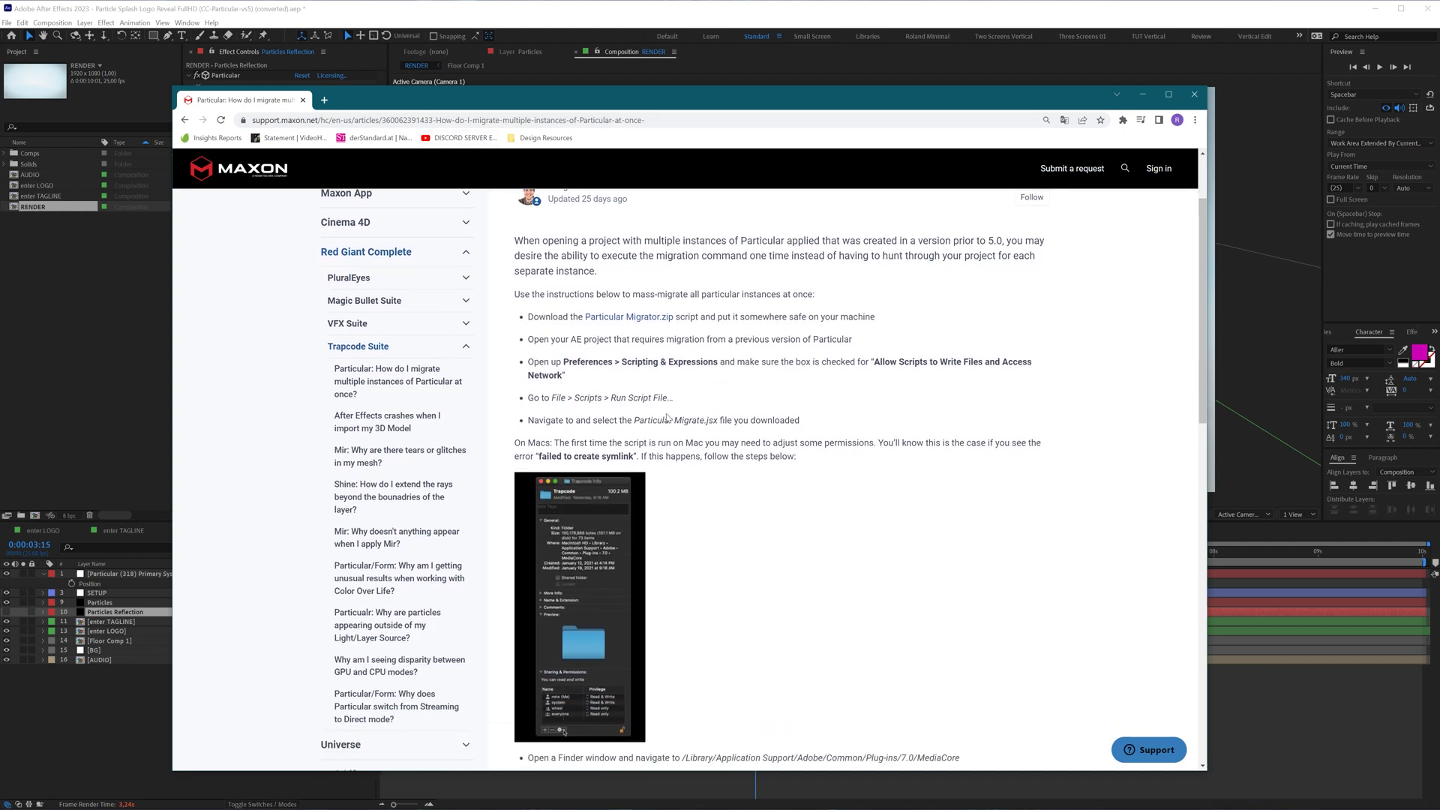
pyautogui.scroll(-1, 667, 415)
pyautogui.scroll(-1, 667, 415)
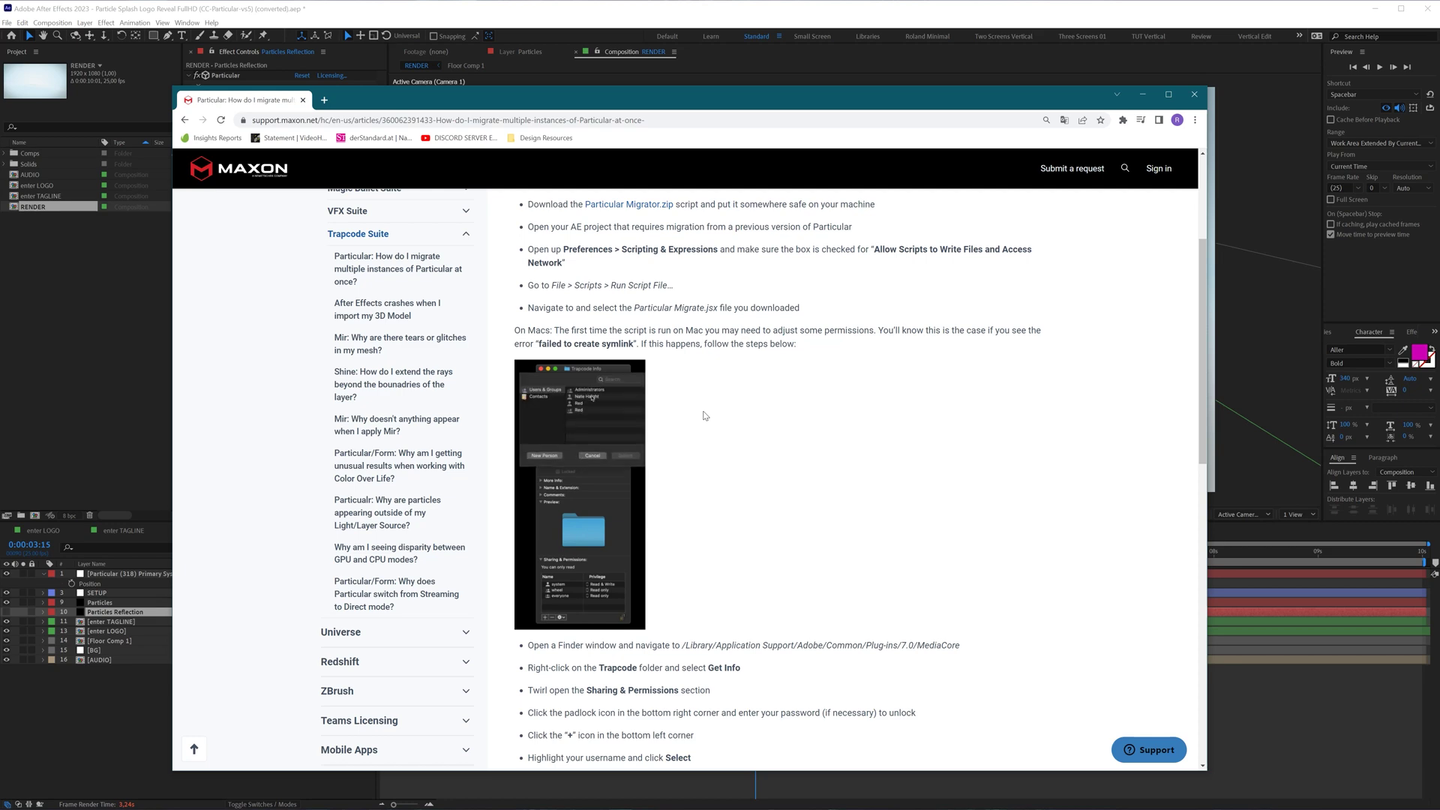
pyautogui.scroll(-2, 762, 405)
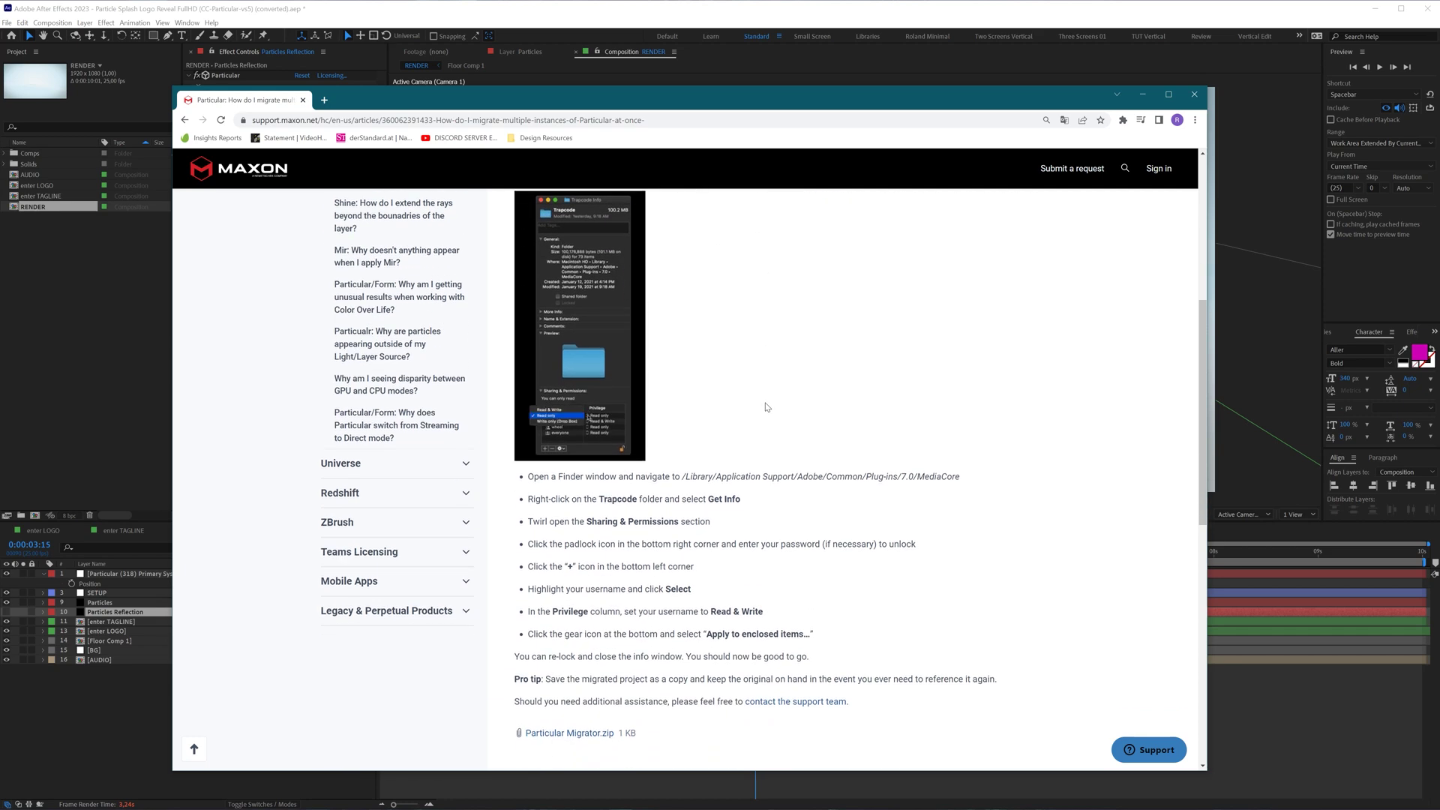
pyautogui.scroll(-1, 767, 407)
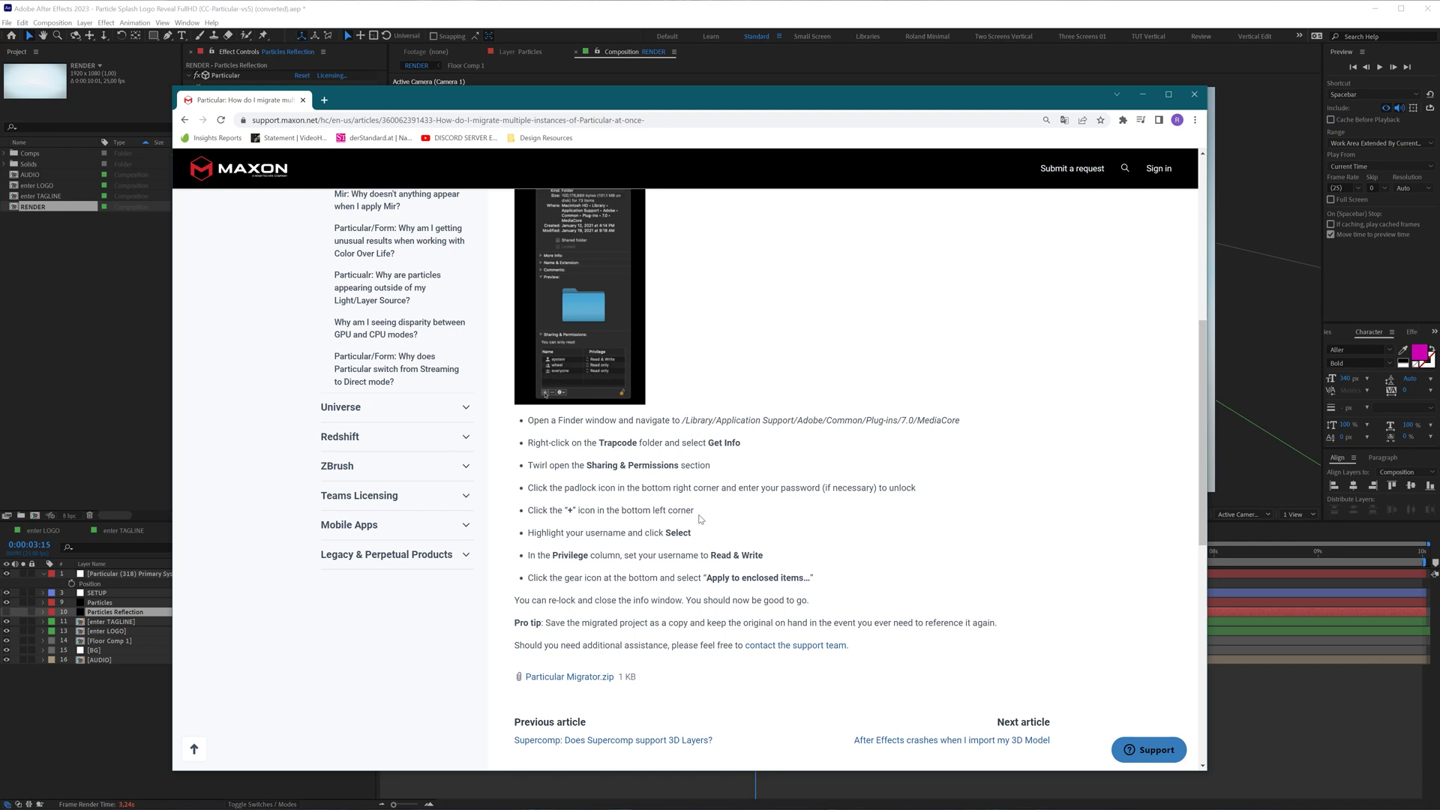
pyautogui.scroll(-2, 699, 519)
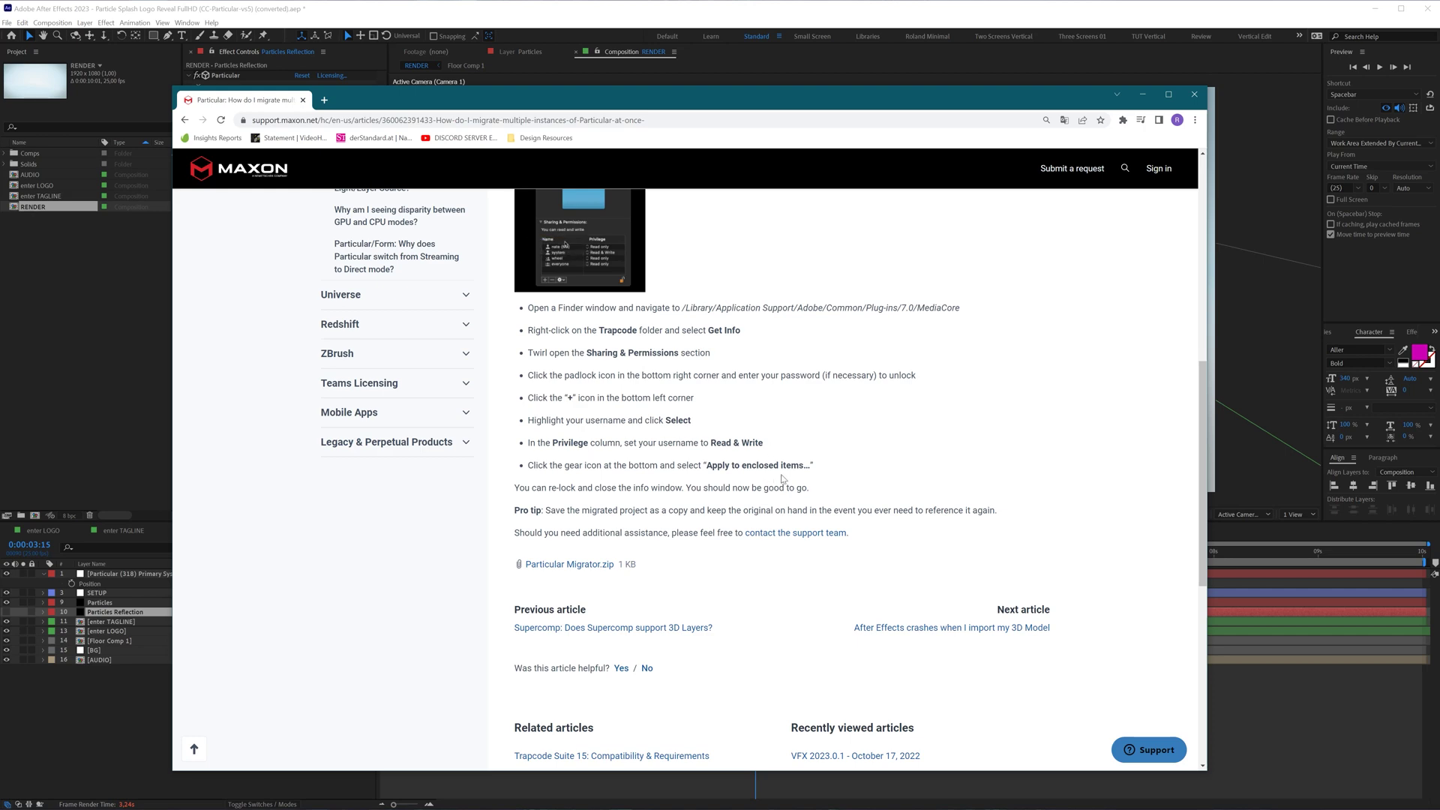
pyautogui.scroll(6, 960, 315)
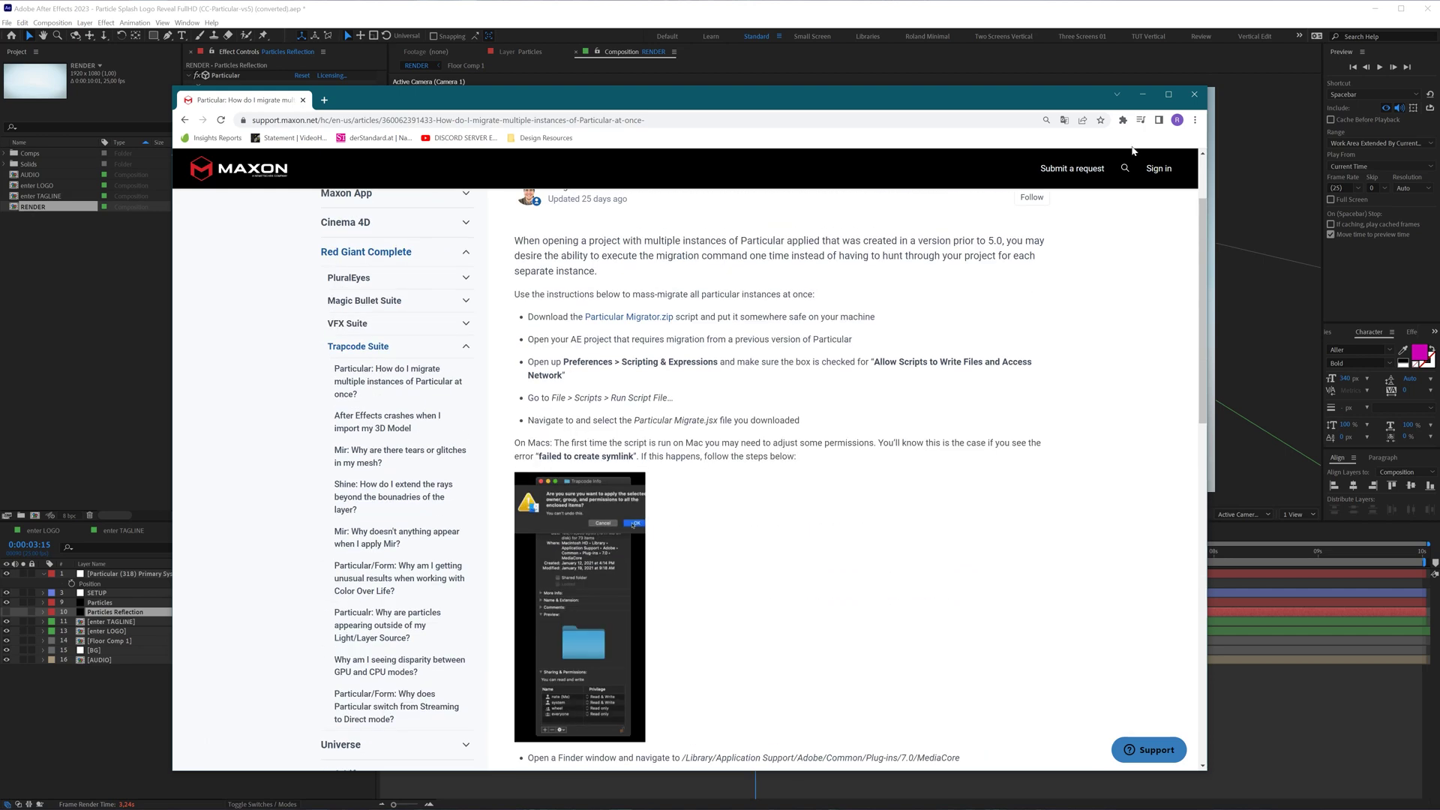
pyautogui.click(1142, 95)
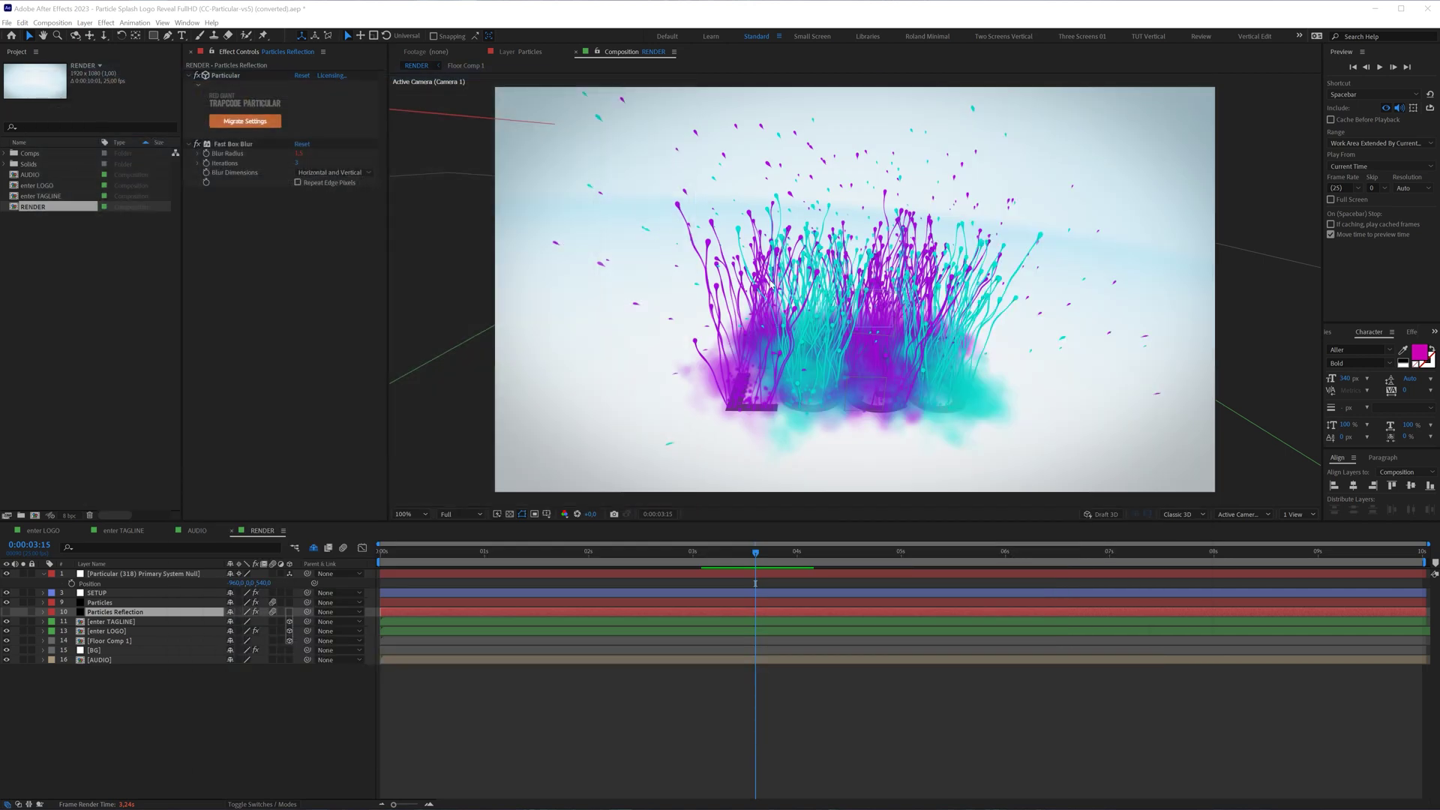